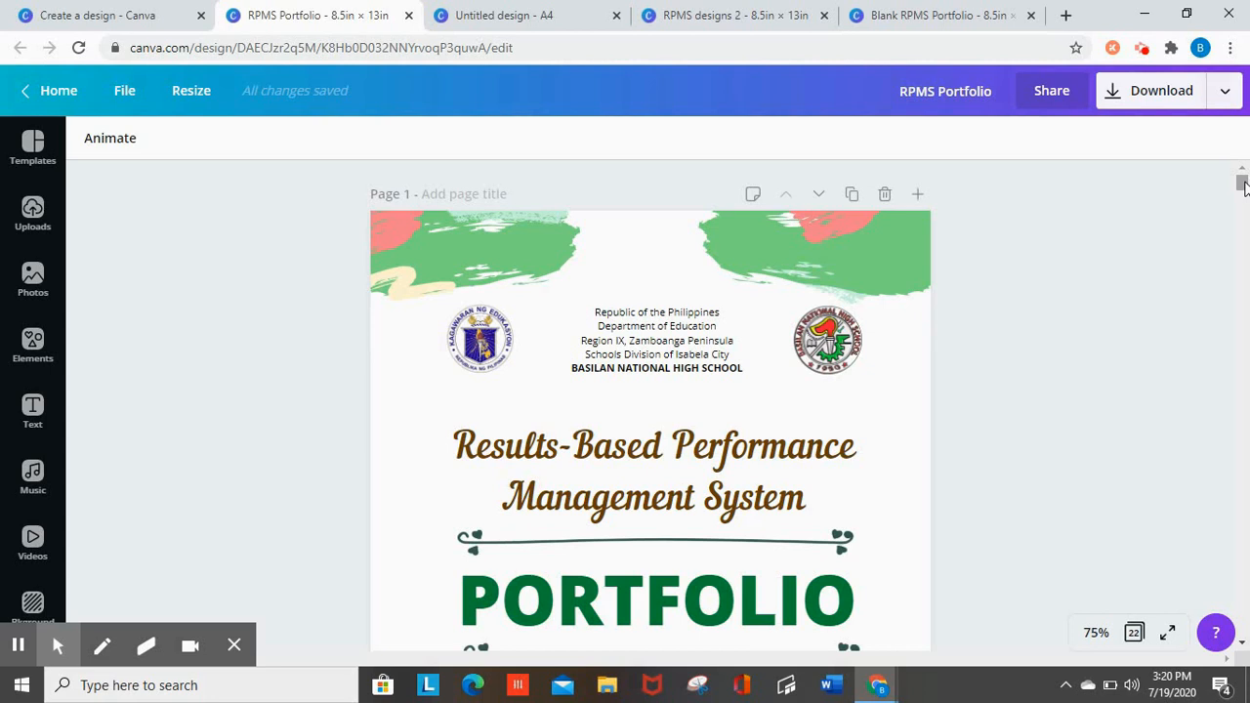
Look at the RPMS Portfolio cover page and go to the Canva home page
drag(1243, 189, 1241, 194)
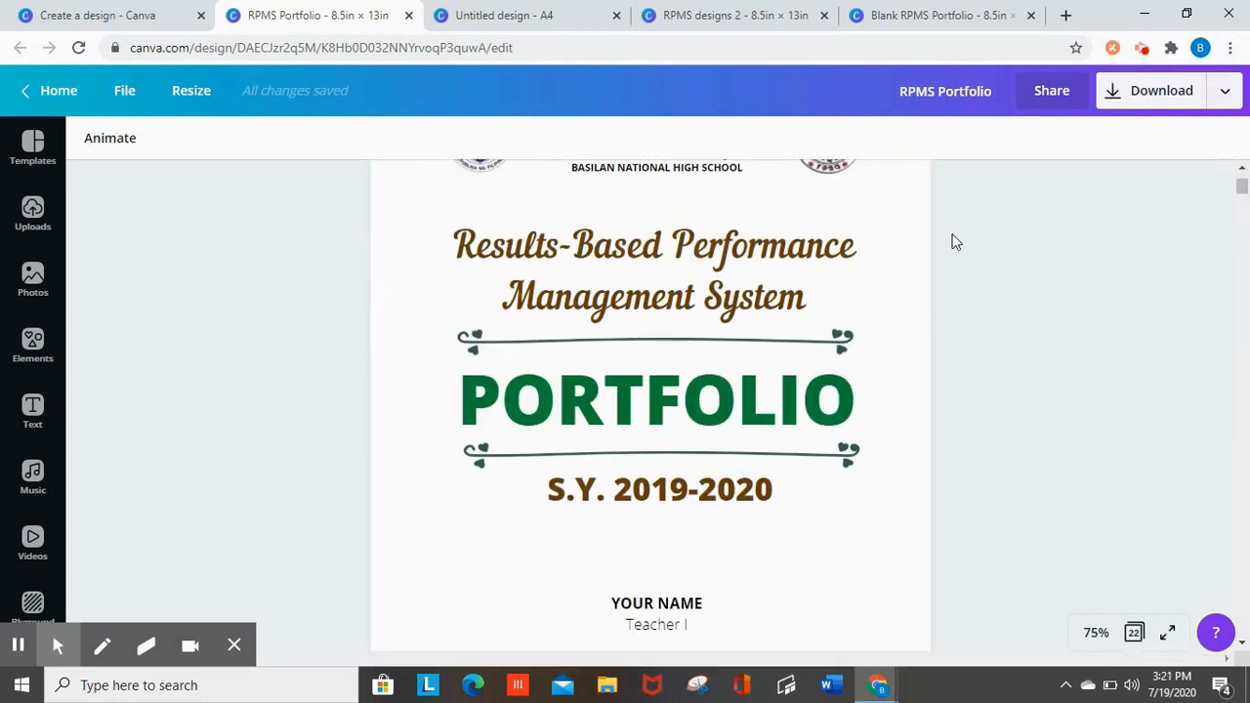
click(92, 15)
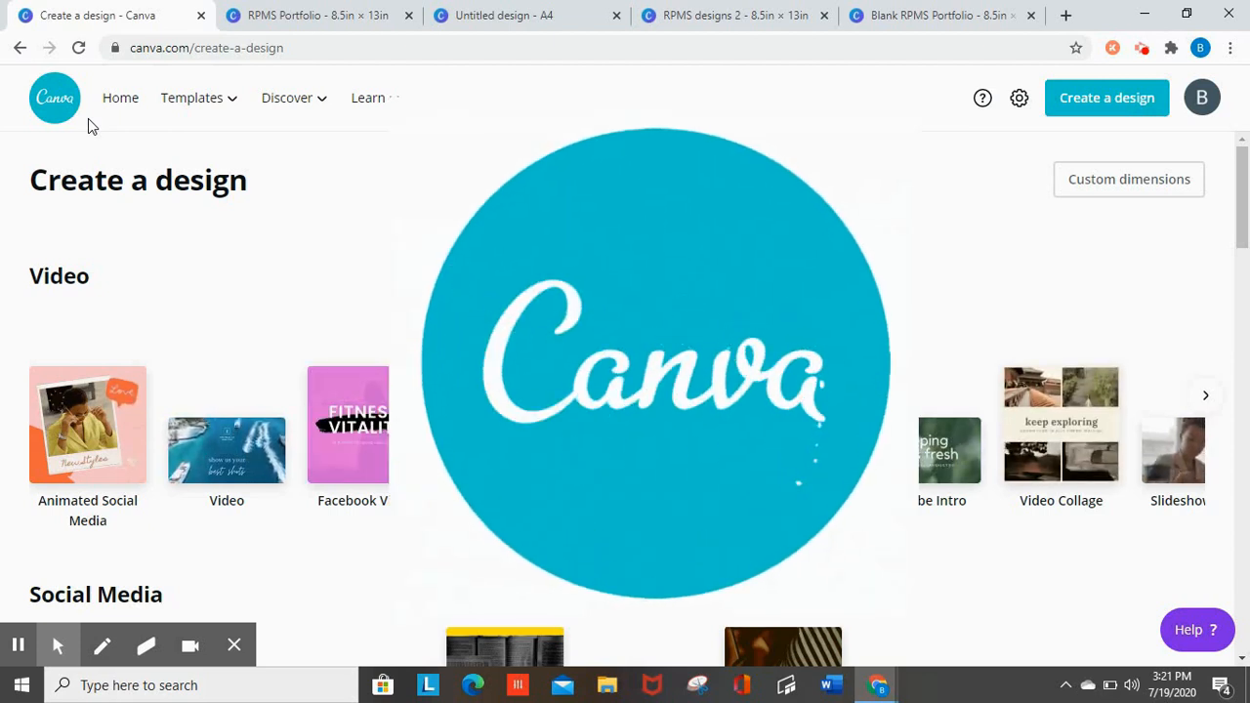
click(54, 98)
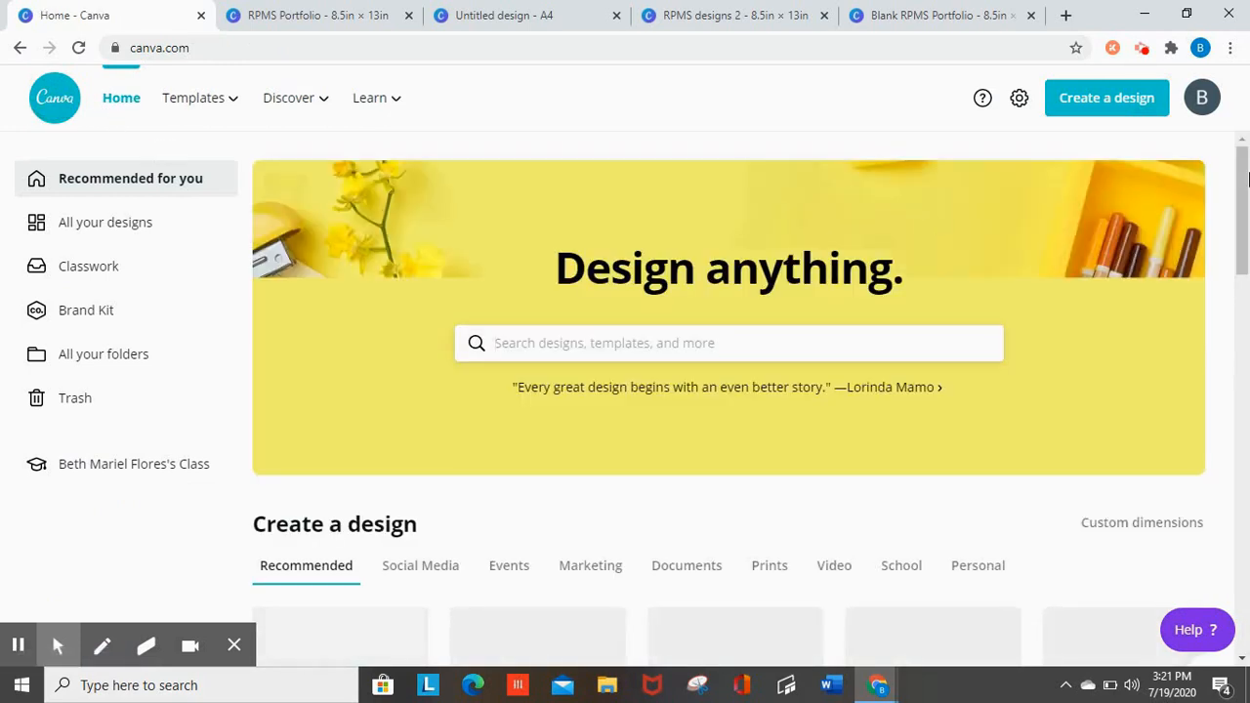
Browse the design types offered on the home page under Recommended, Events, Marketing, Documents and Prints
drag(1244, 174, 1245, 215)
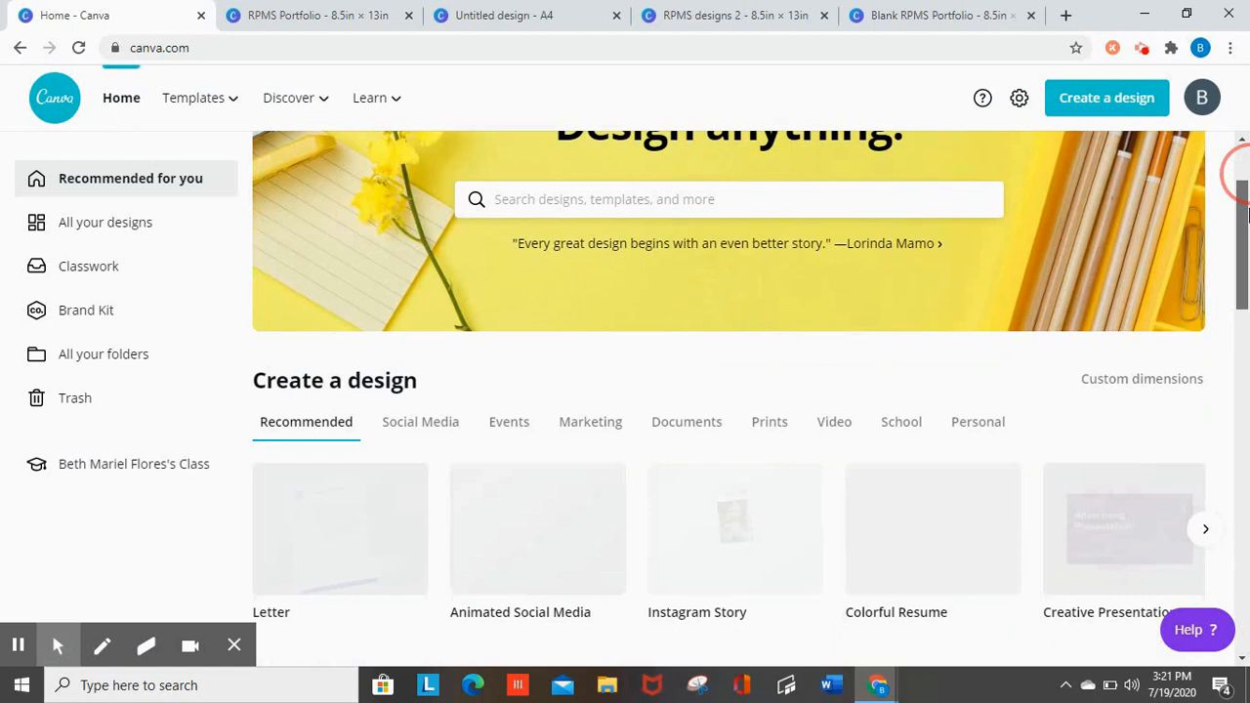
drag(1244, 214, 1247, 235)
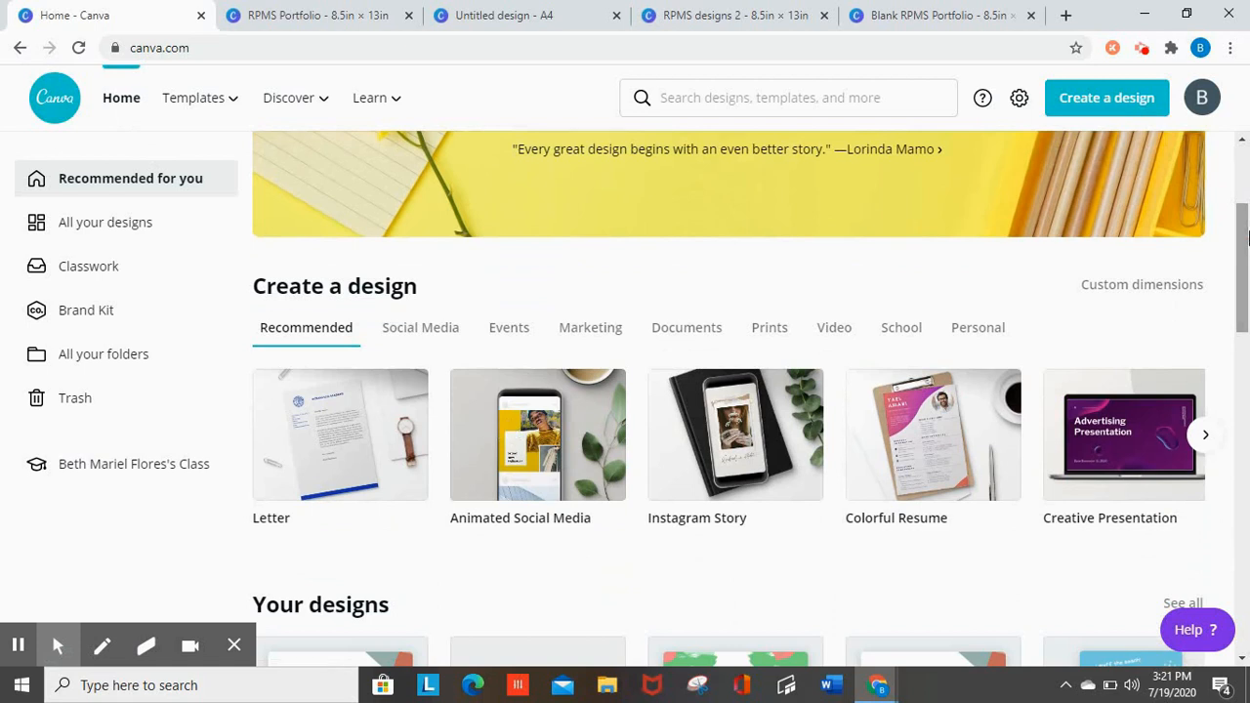
mouse_move(1245, 308)
mouse_down()
mouse_move(1244, 341)
mouse_move(1246, 328)
mouse_up()
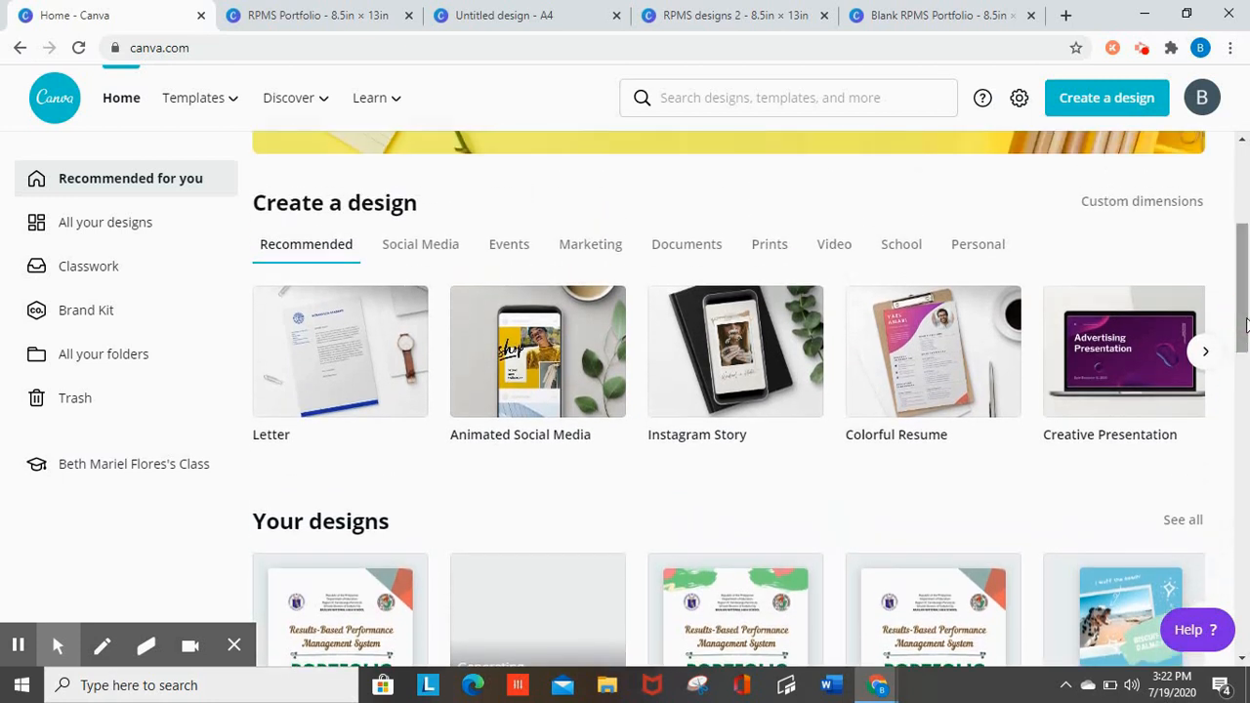
click(1210, 355)
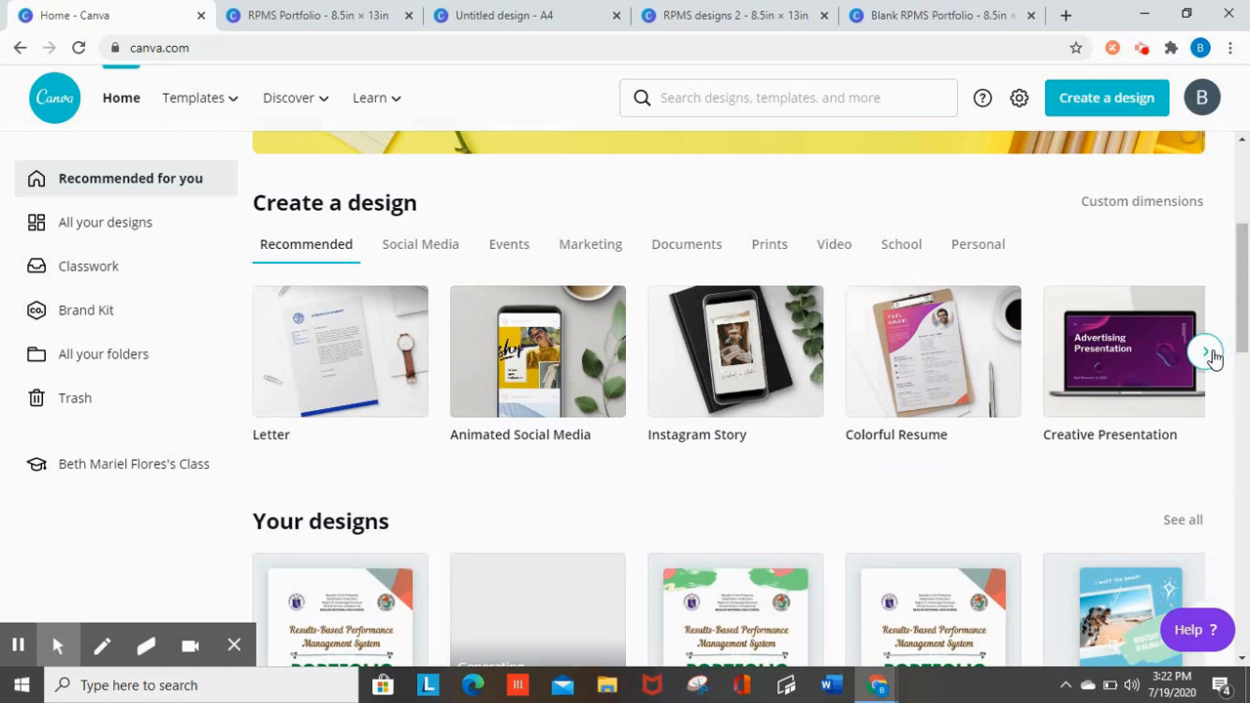
click(509, 245)
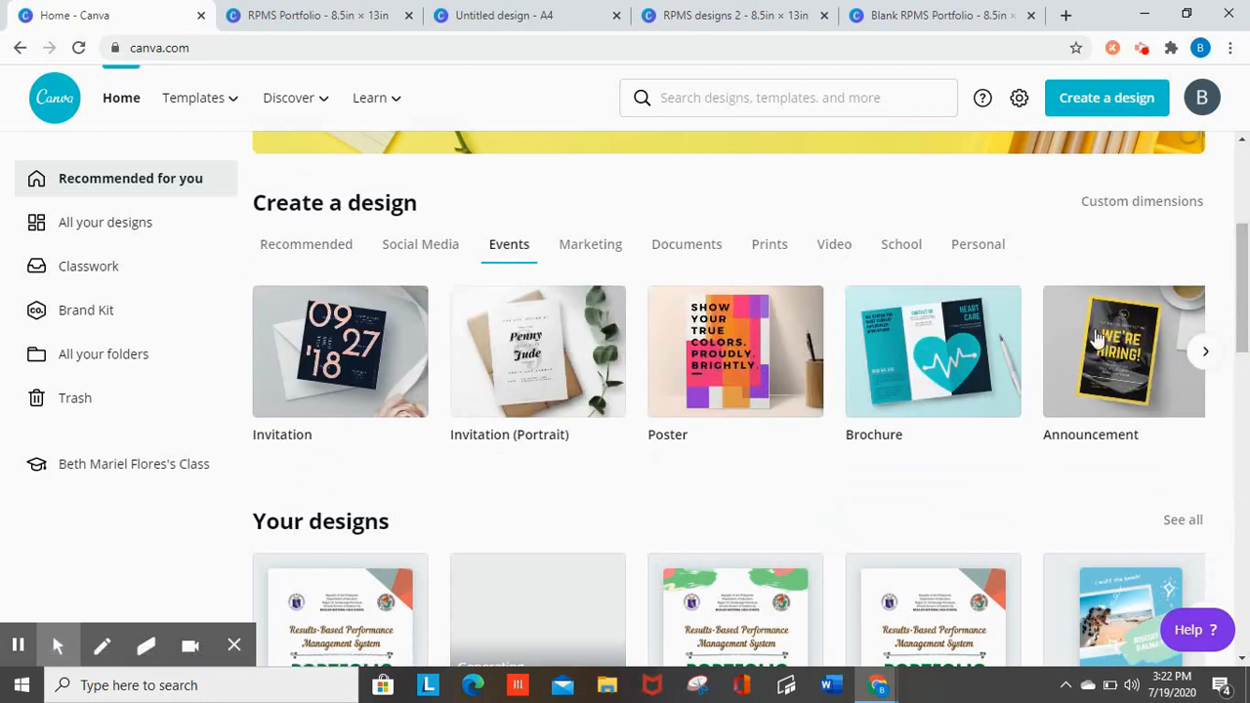
click(605, 249)
click(674, 249)
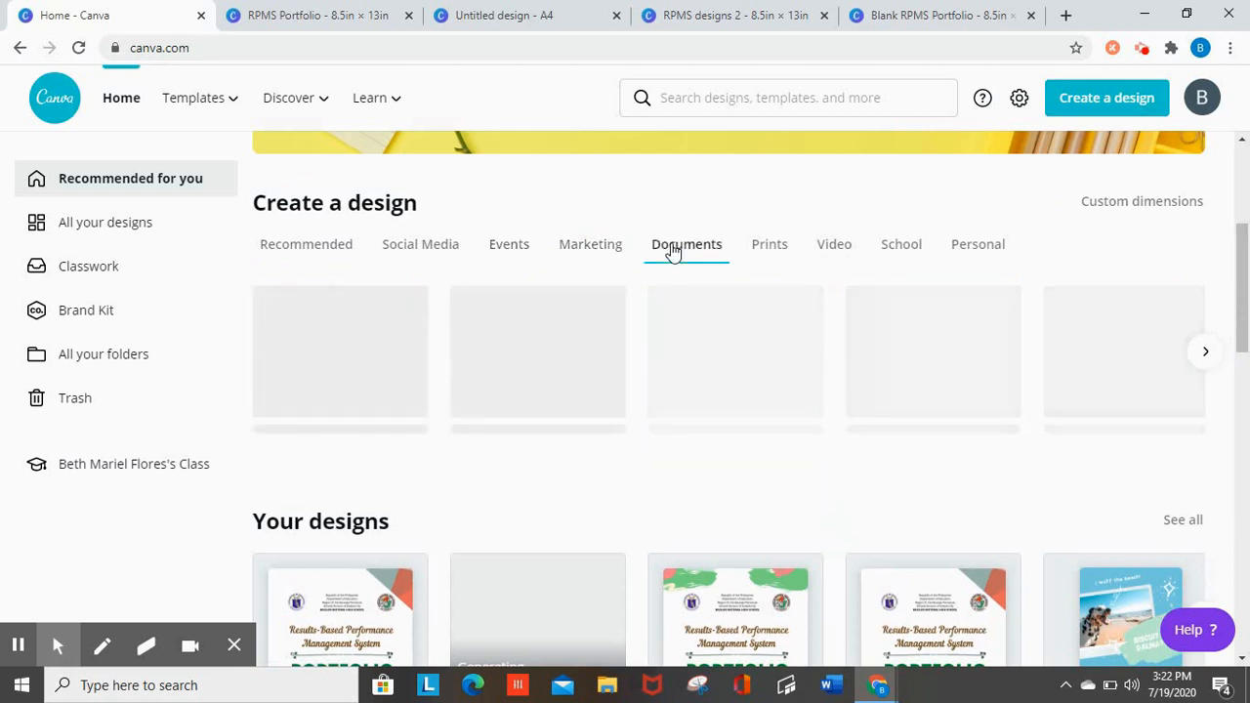
click(770, 251)
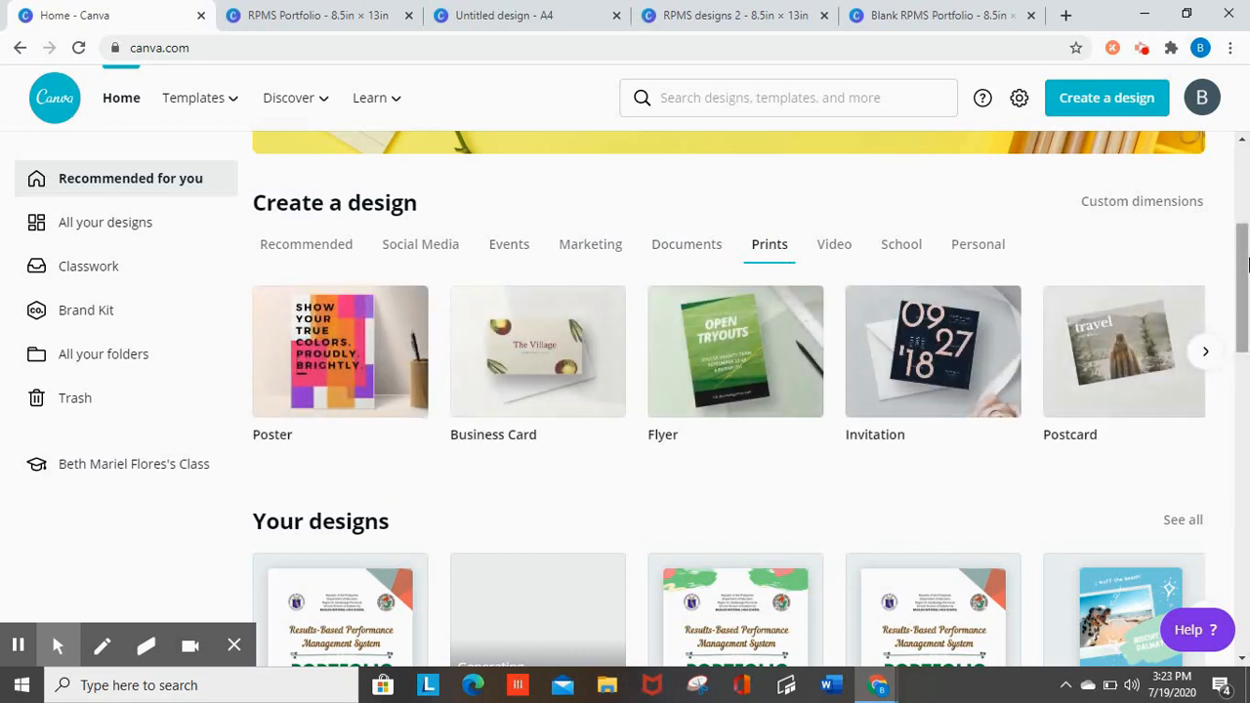
drag(1242, 256, 1246, 198)
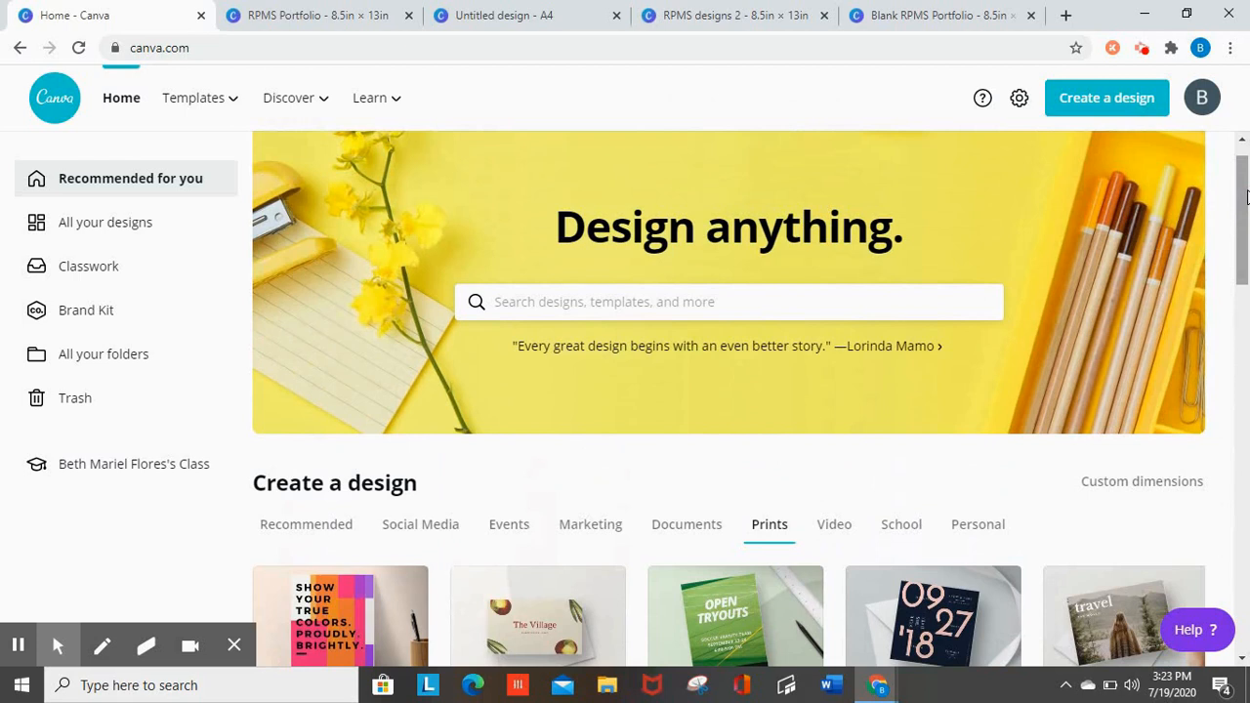
View the top of the RPMS Portfolio cover again and return to the Canva home page
click(393, 9)
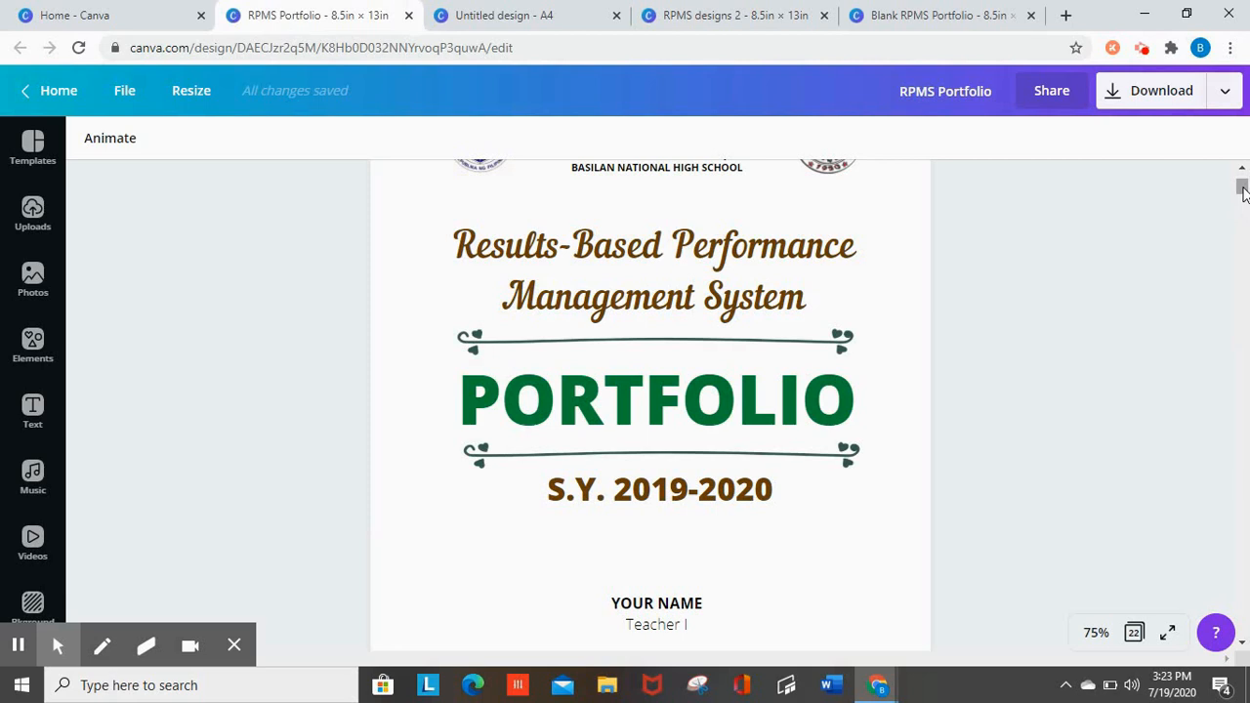
drag(1244, 192, 1233, 178)
click(164, 9)
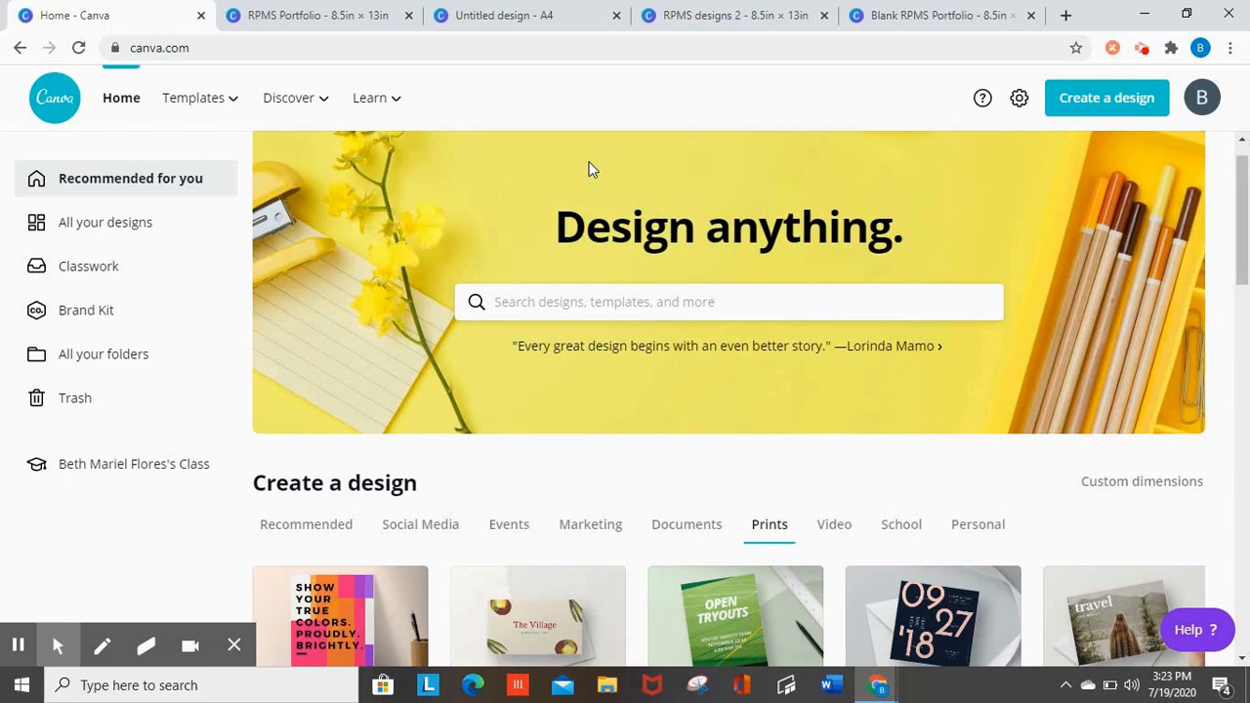
click(142, 593)
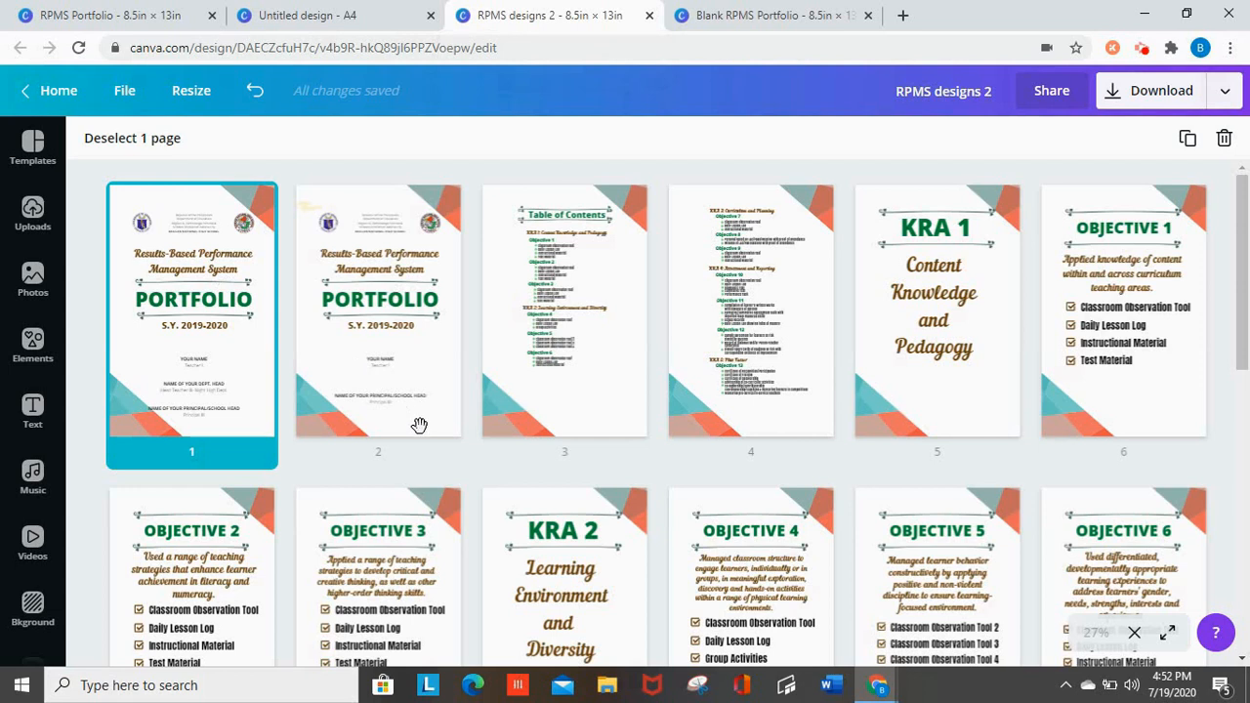
Examine the Blank RPMS Portfolio pages from the cover to Objective 1, and return to the Canva home page
mouse_move(419, 425)
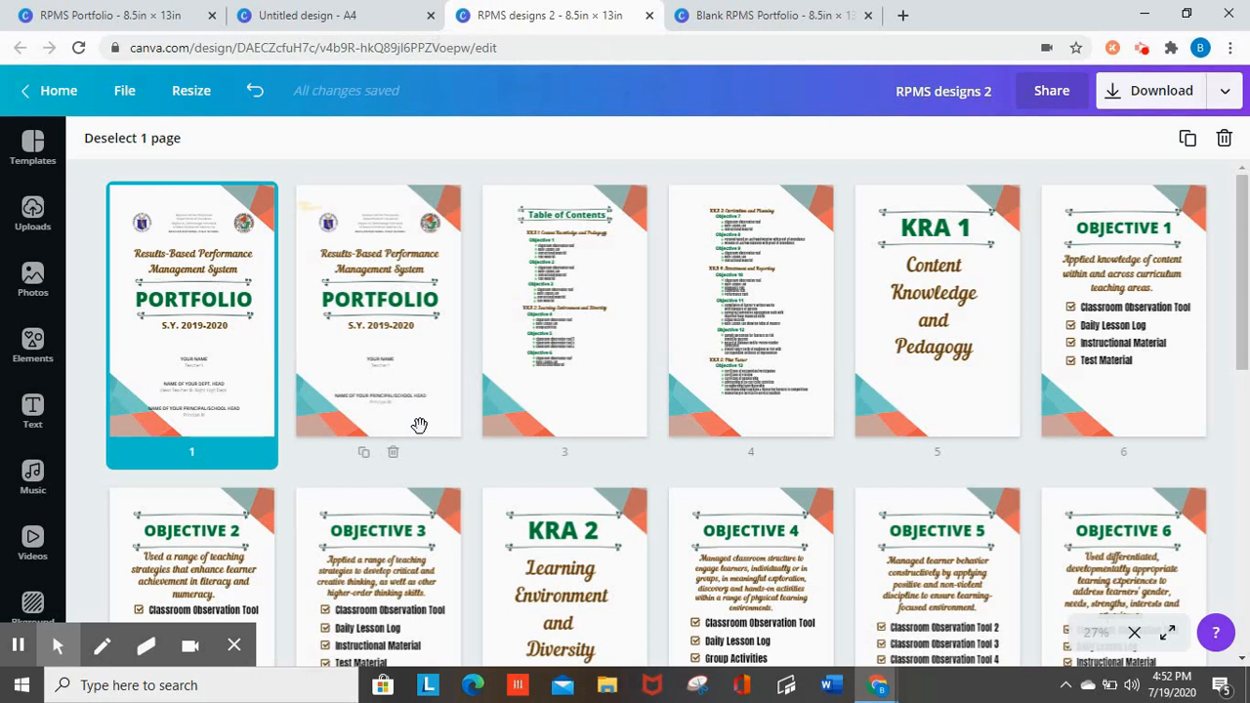
click(815, 8)
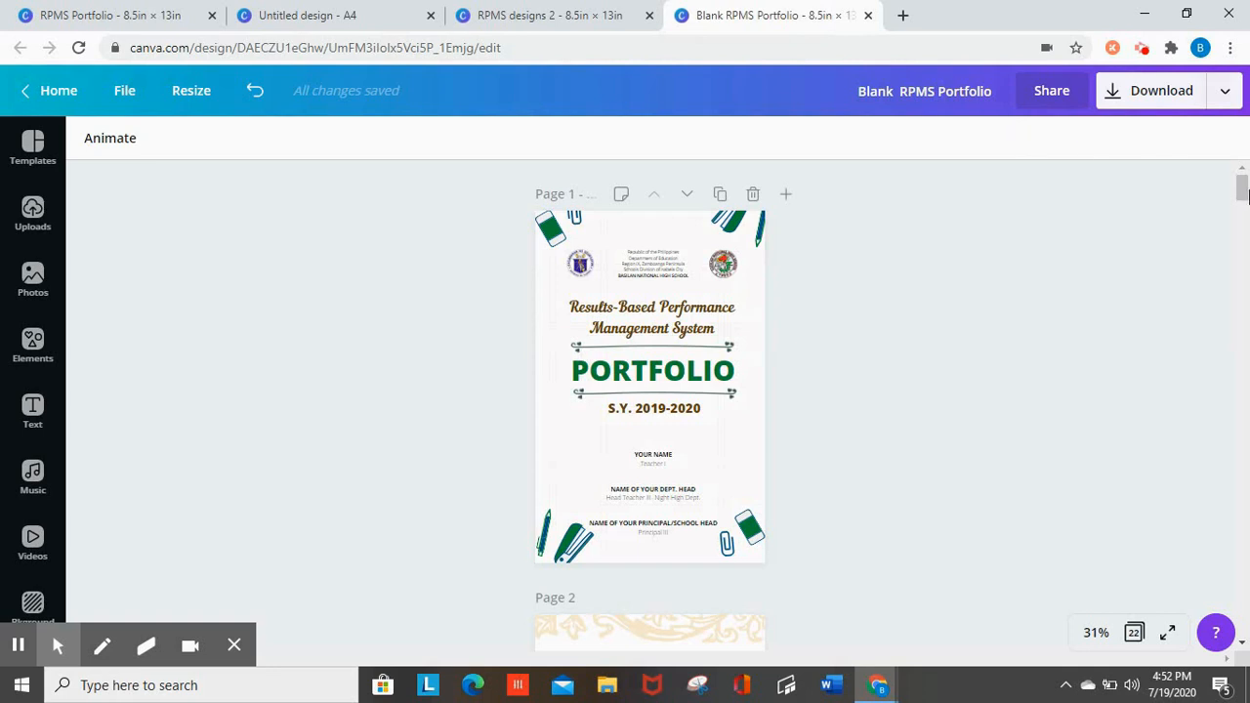
drag(1242, 195, 1246, 227)
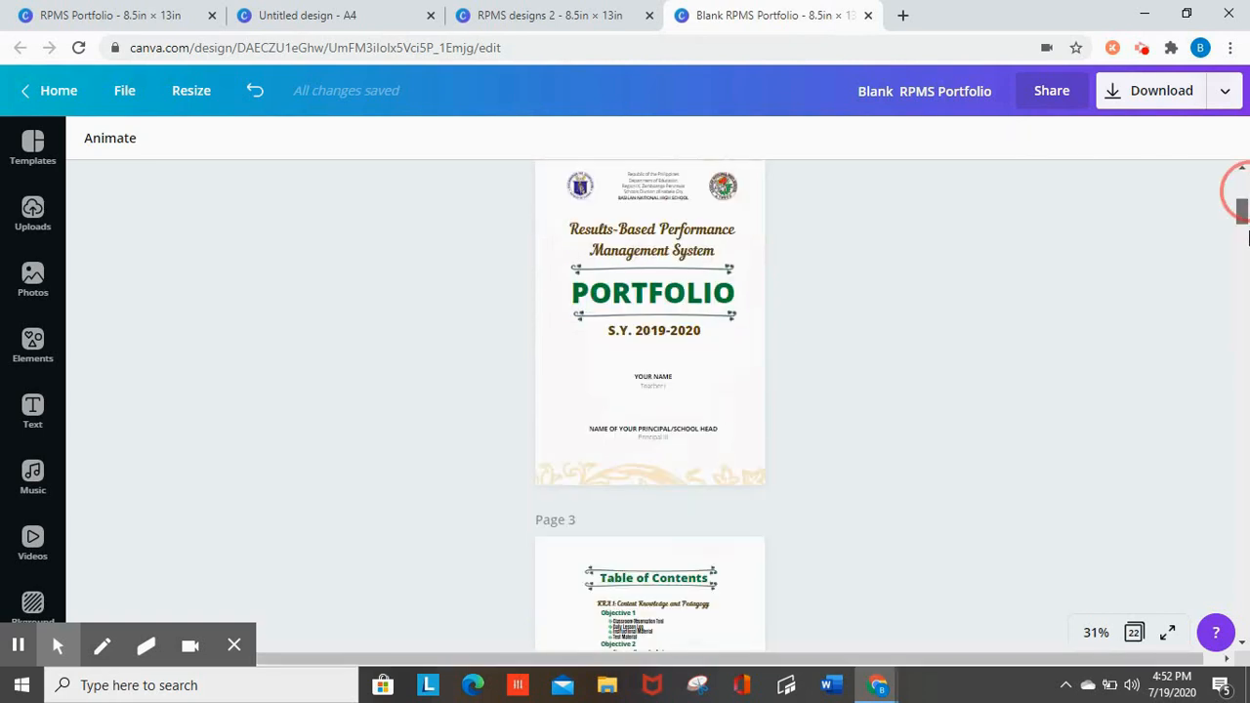
drag(1248, 244, 1242, 242)
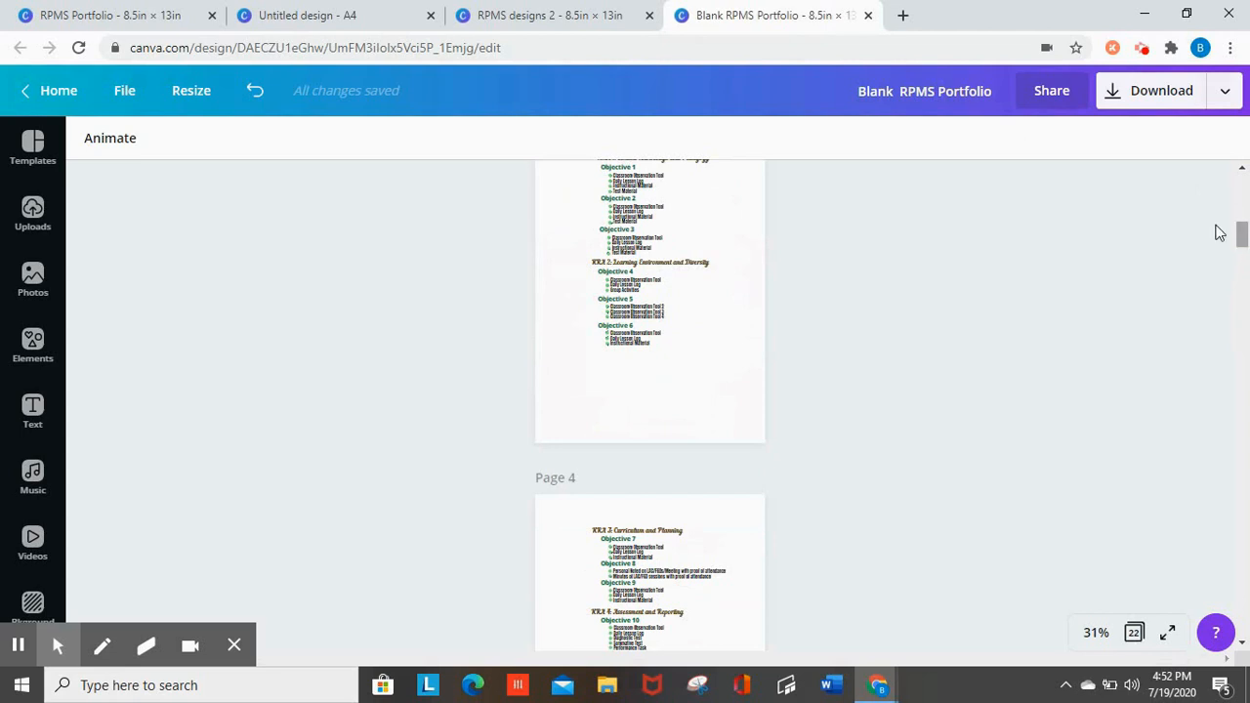
drag(1242, 238, 1244, 186)
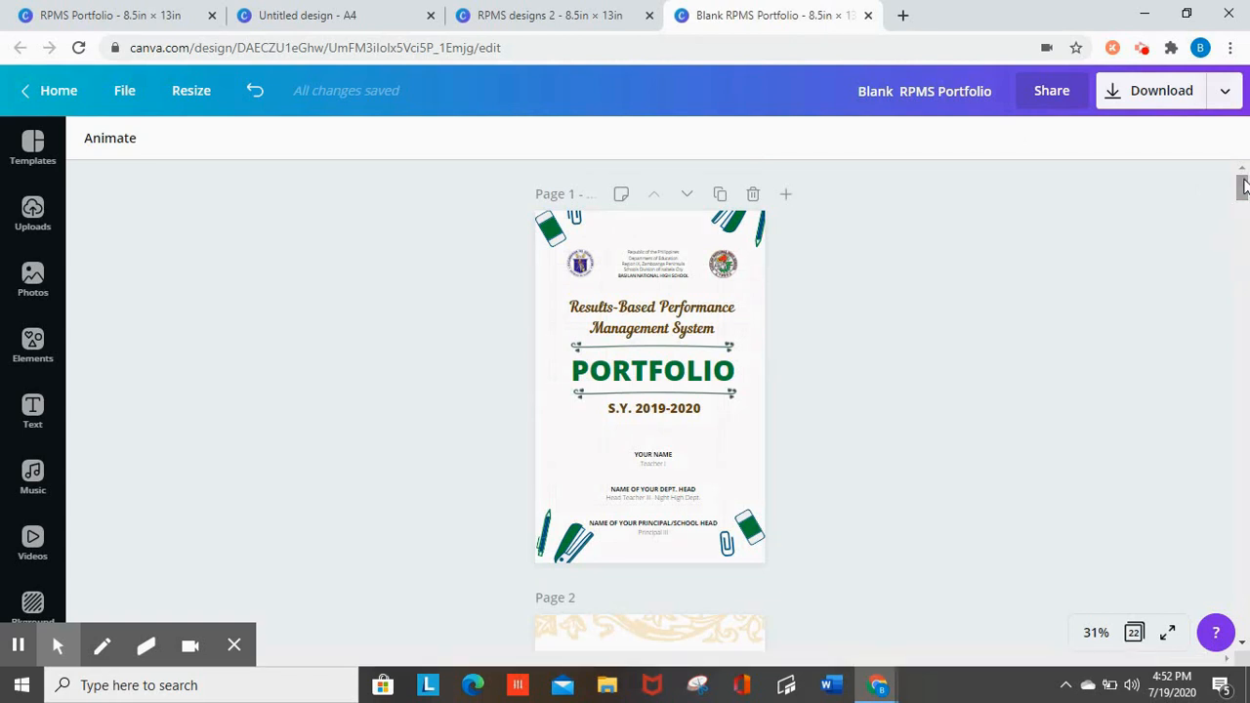
drag(1242, 186, 1242, 285)
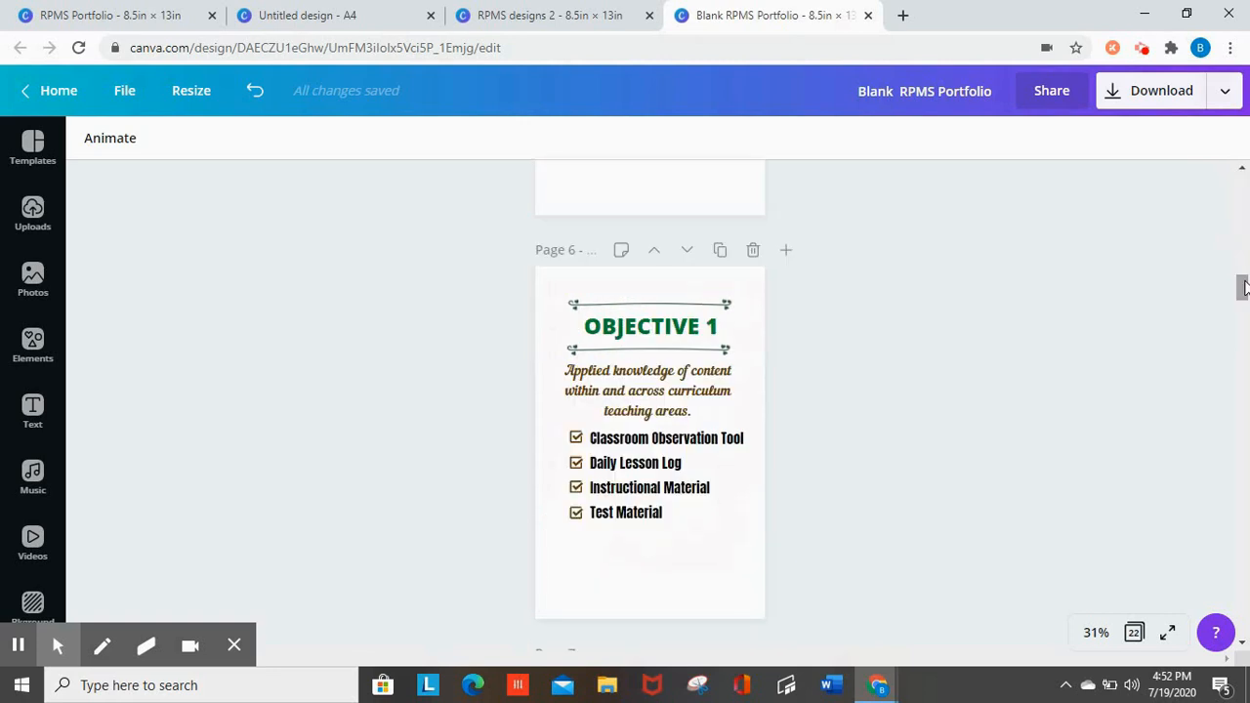
drag(1242, 285, 1244, 201)
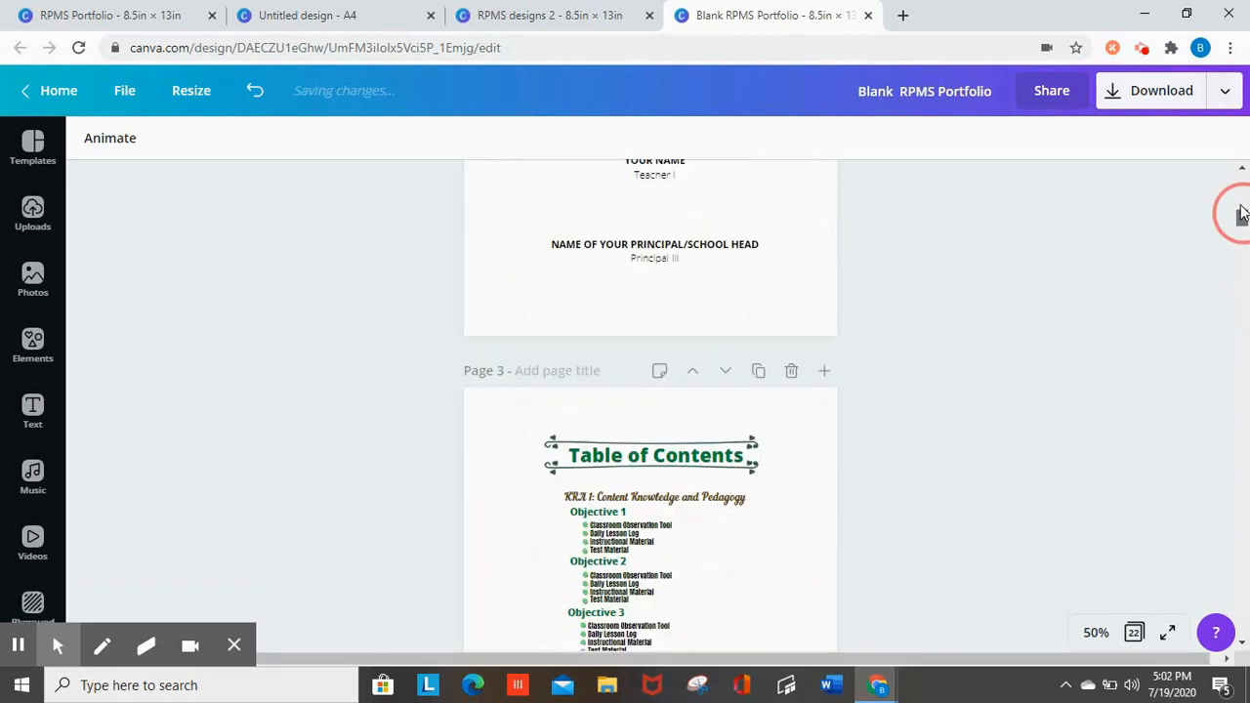
drag(1242, 212, 1242, 182)
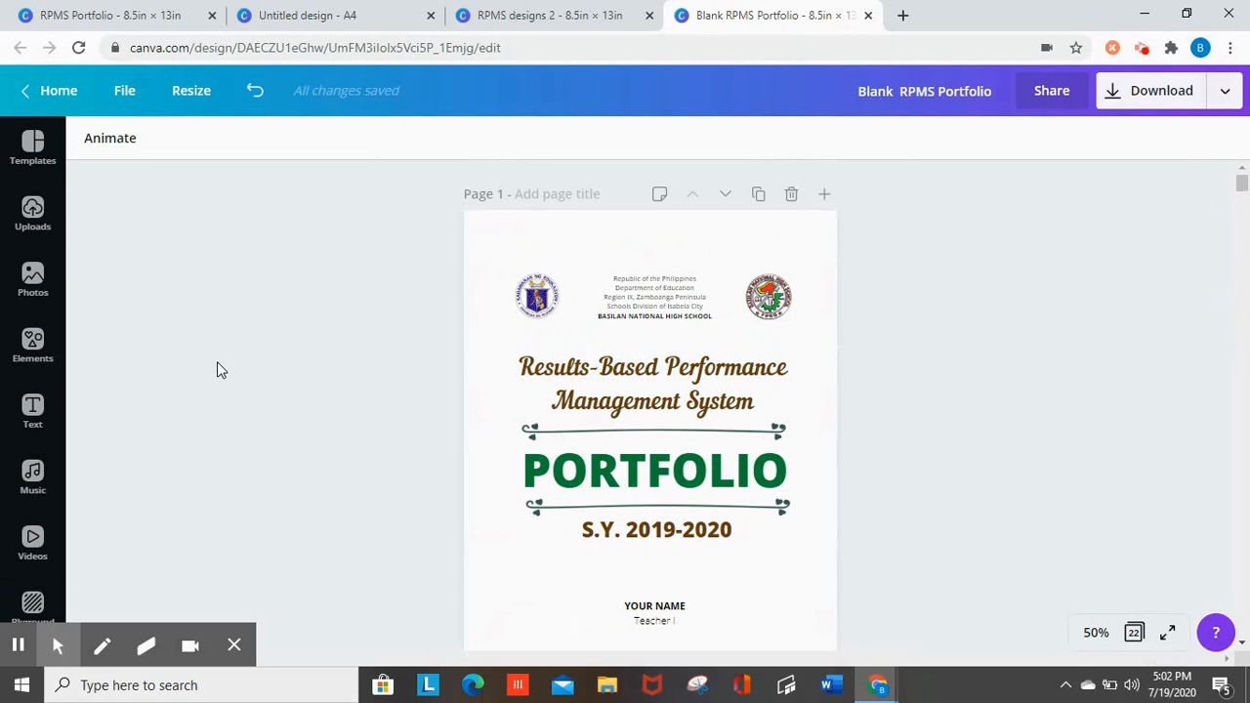
drag(1245, 176, 1245, 184)
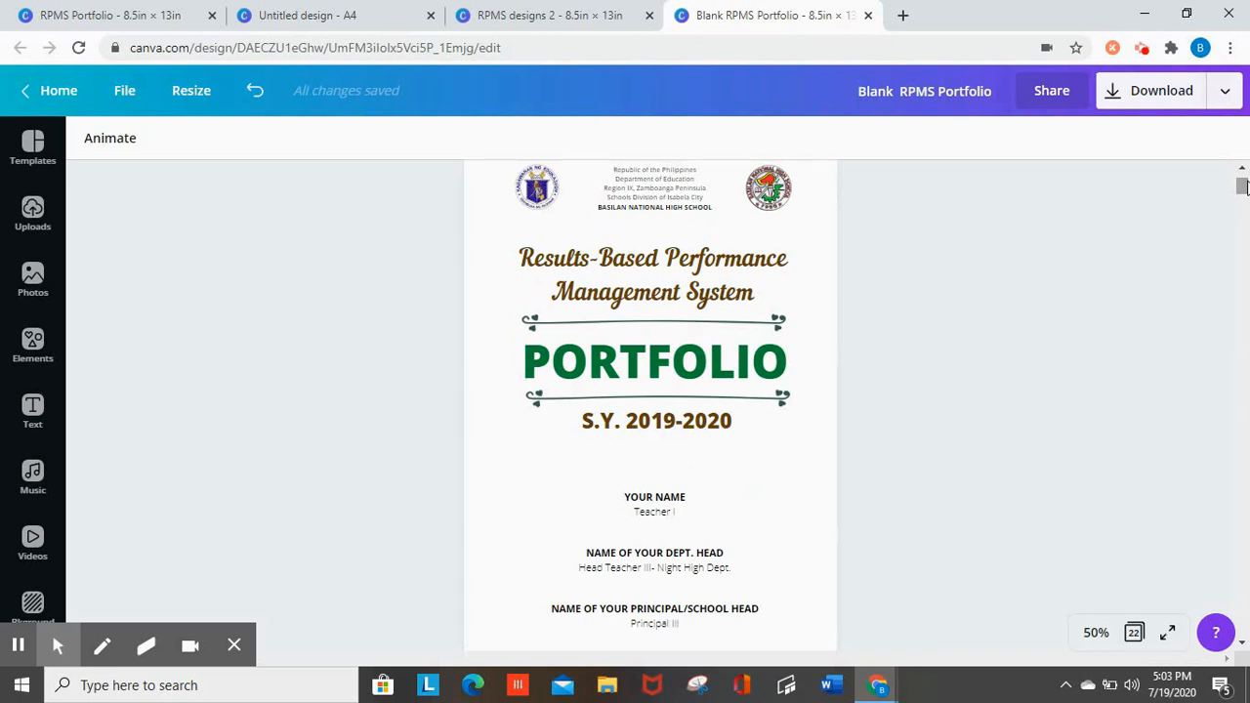
scroll(1244, 185, up, 1)
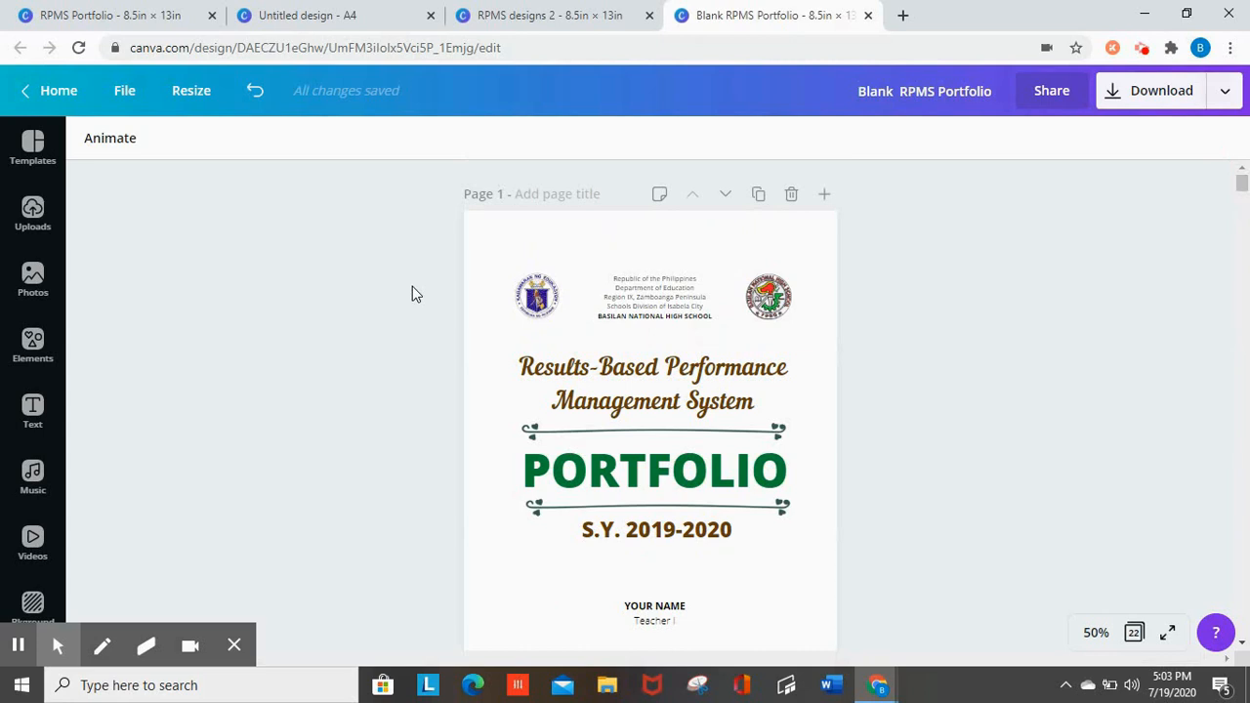
click(298, 12)
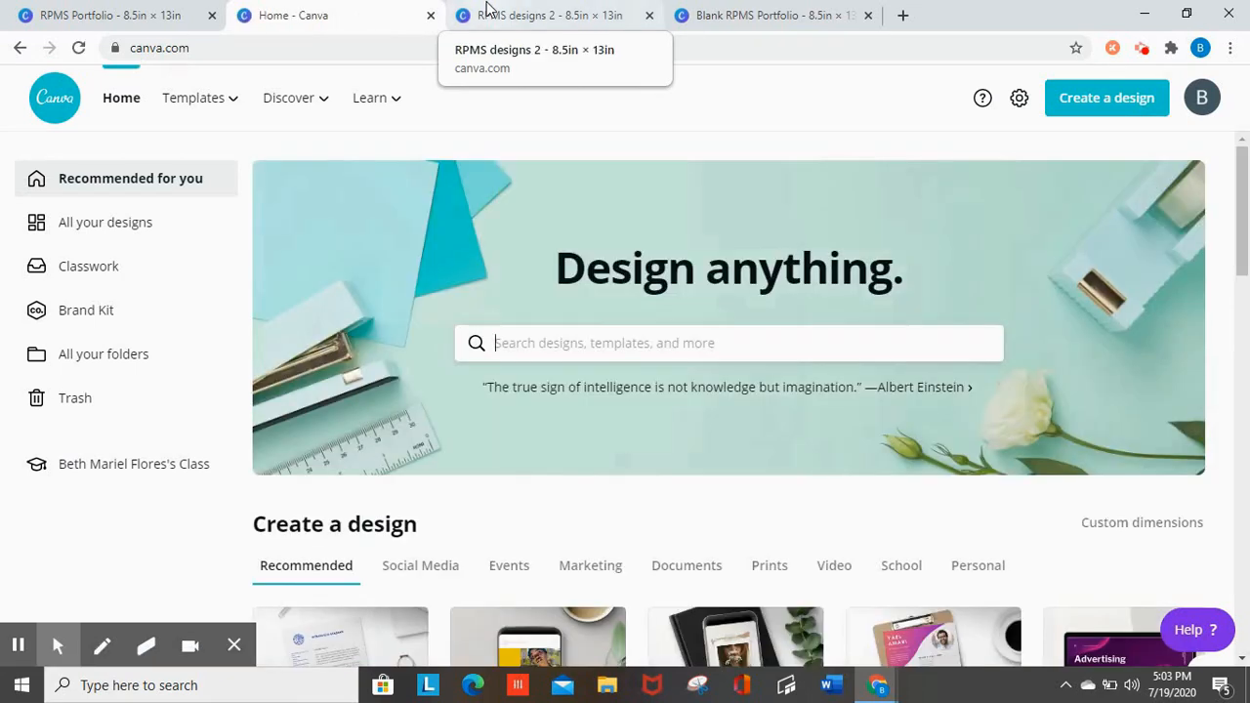
Try the red Marian's Kitchen weekly meals template on the Blank RPMS Portfolio and dismiss the placement prompt
mouse_move(1242, 180)
mouse_down()
mouse_move(1245, 235)
mouse_move(1244, 181)
mouse_up()
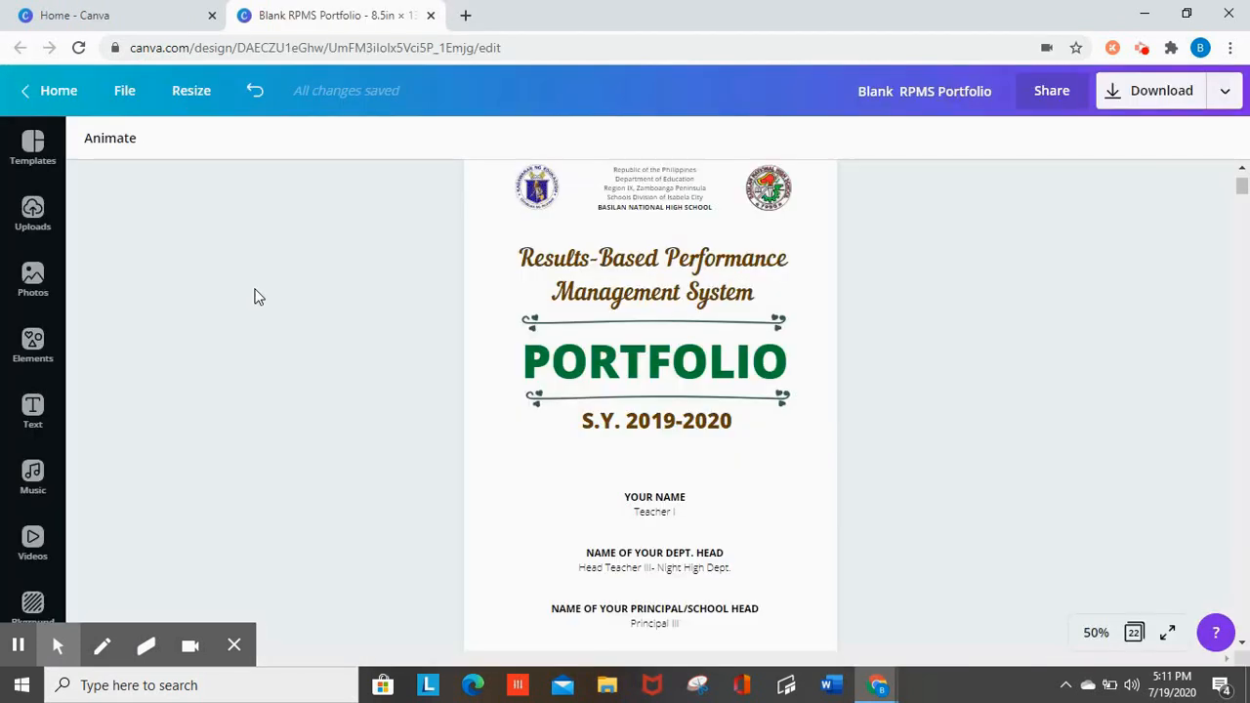
drag(243, 287, 425, 252)
click(36, 174)
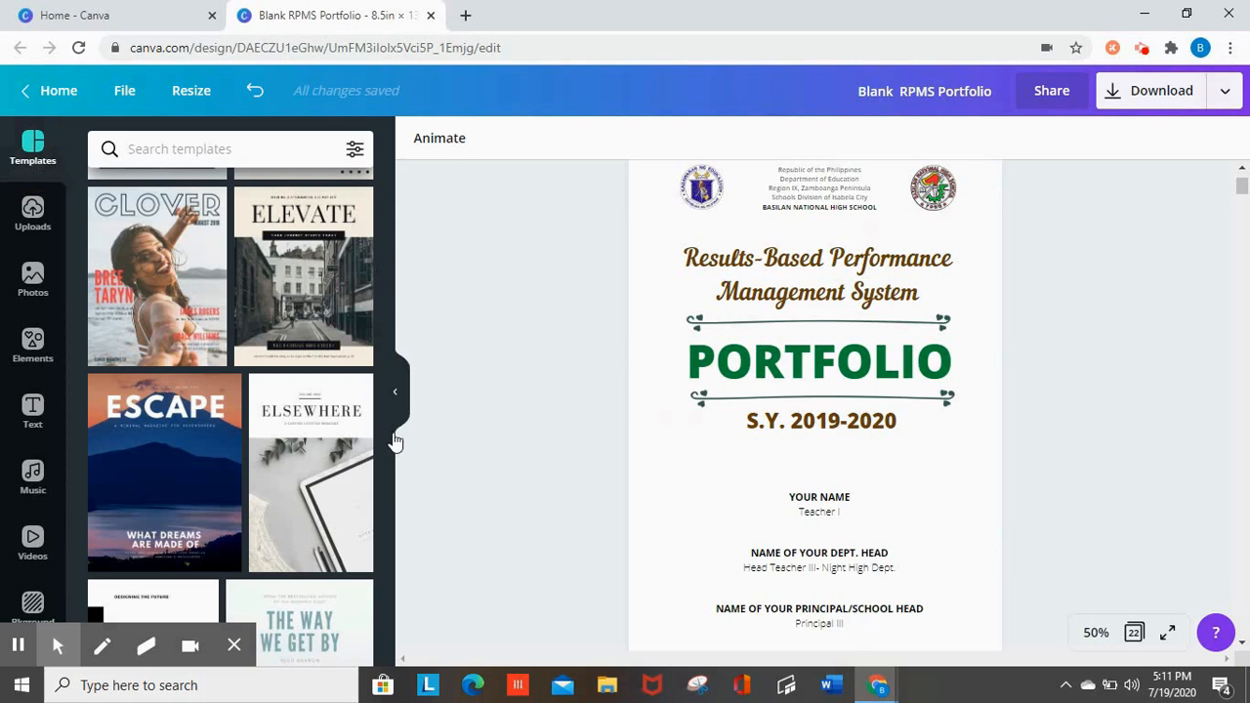
drag(390, 436, 386, 156)
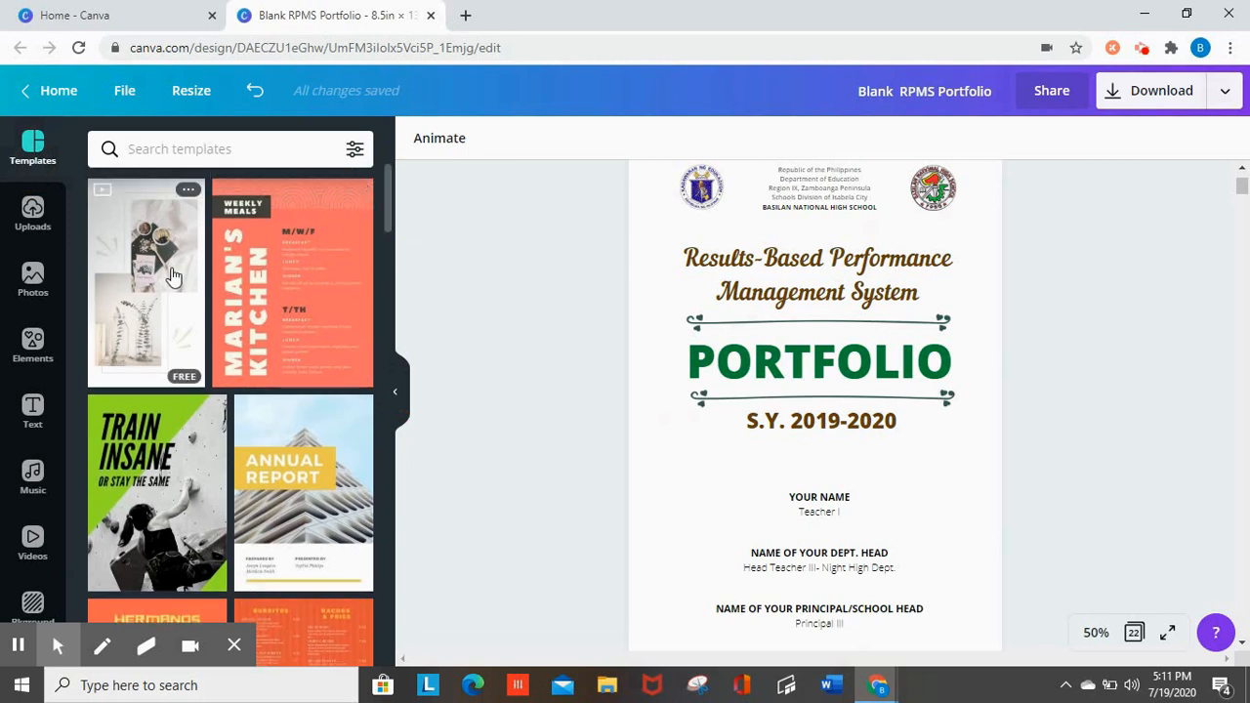
click(278, 288)
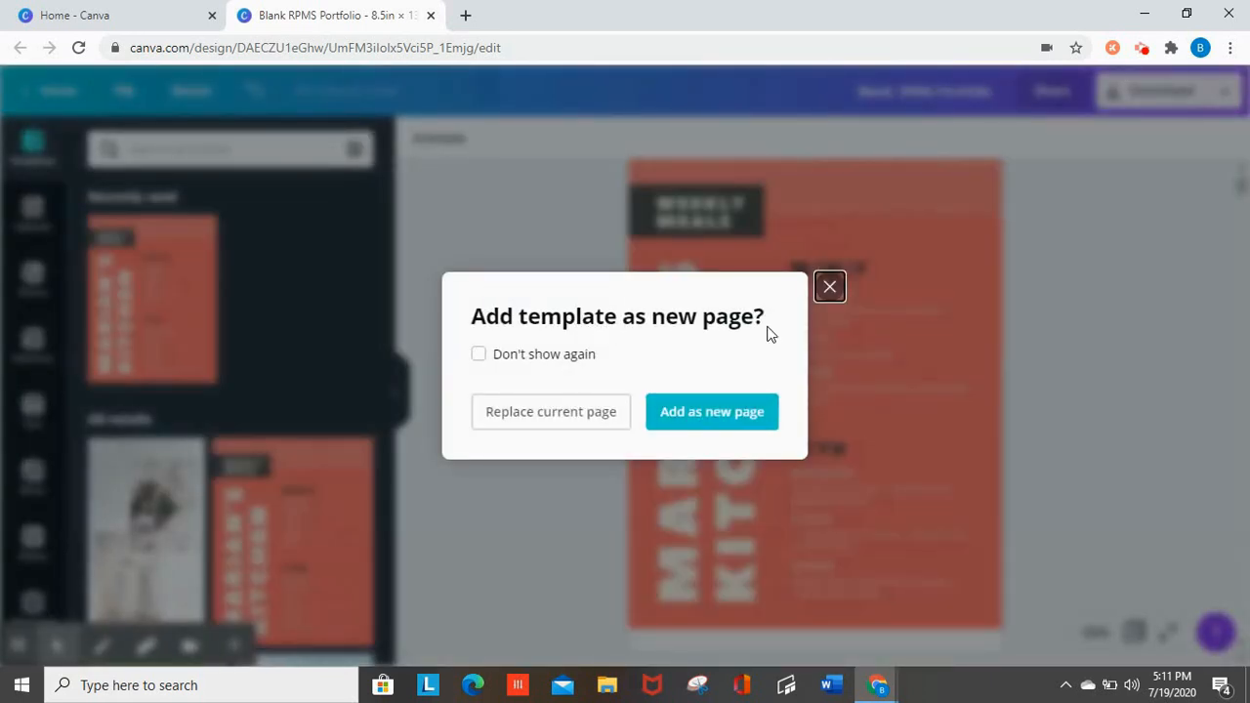
click(831, 287)
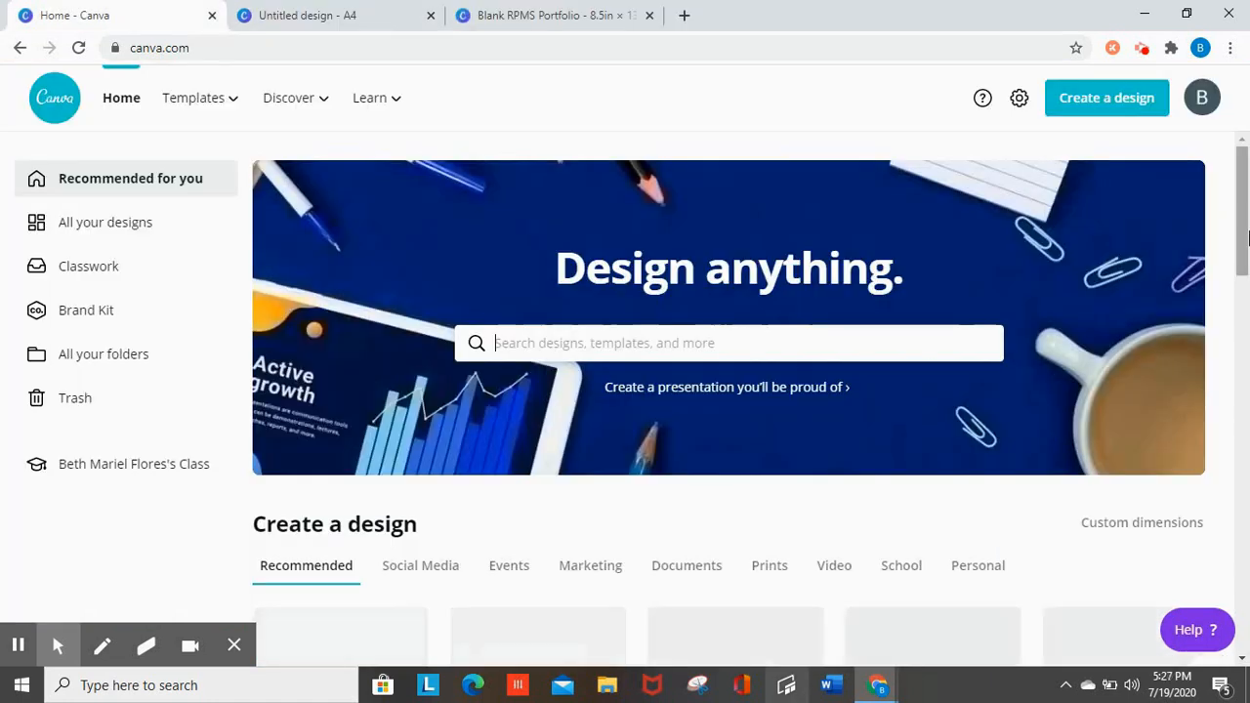
Open the Resume design type from the Documents category on the Canva home page
drag(1248, 239, 1248, 273)
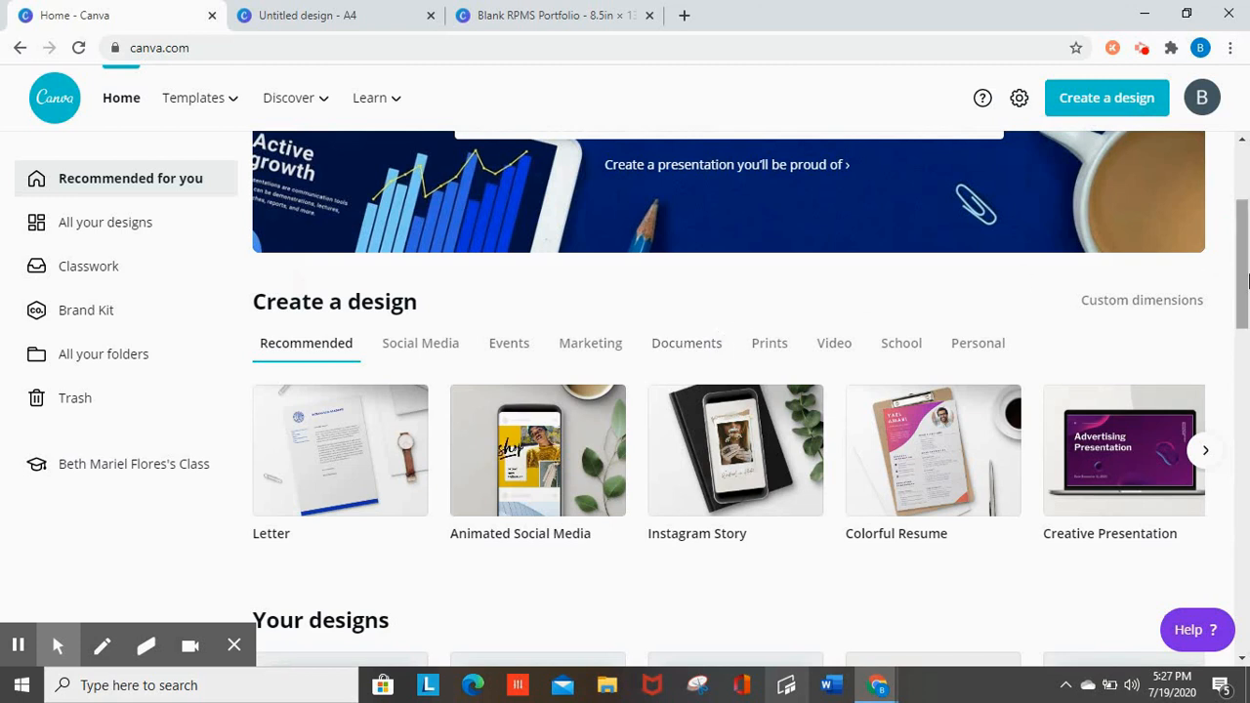
click(699, 354)
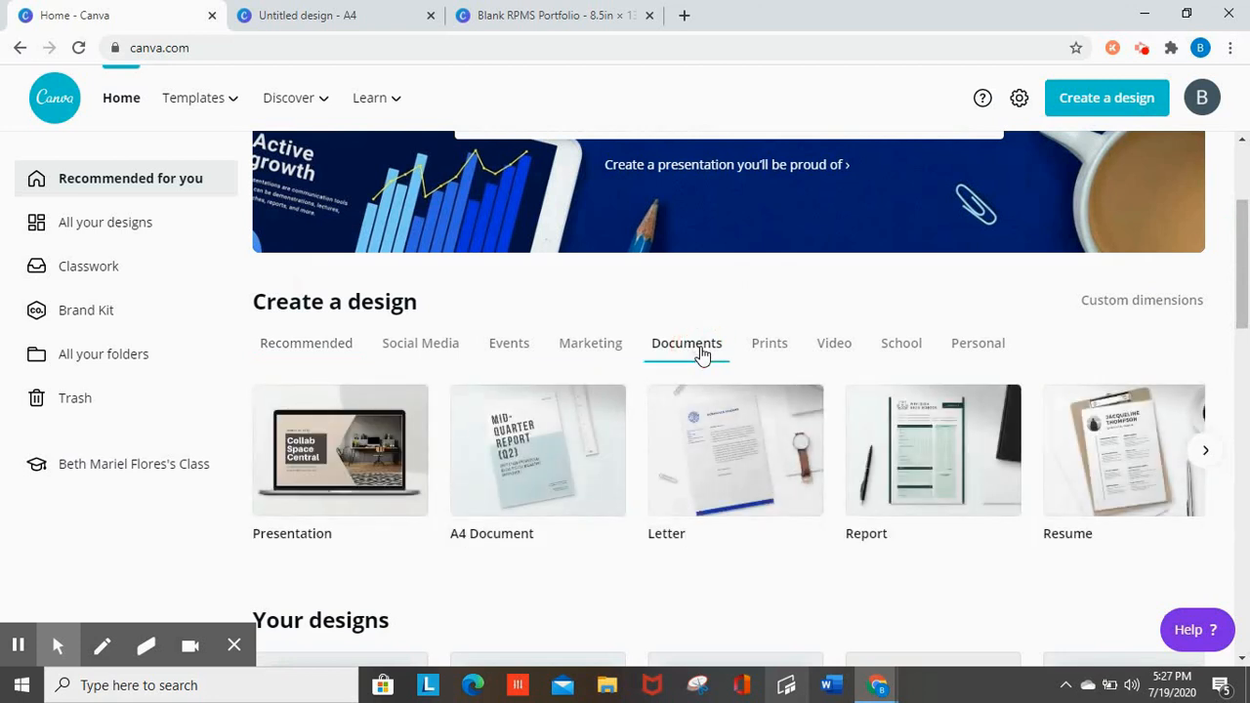
click(1205, 450)
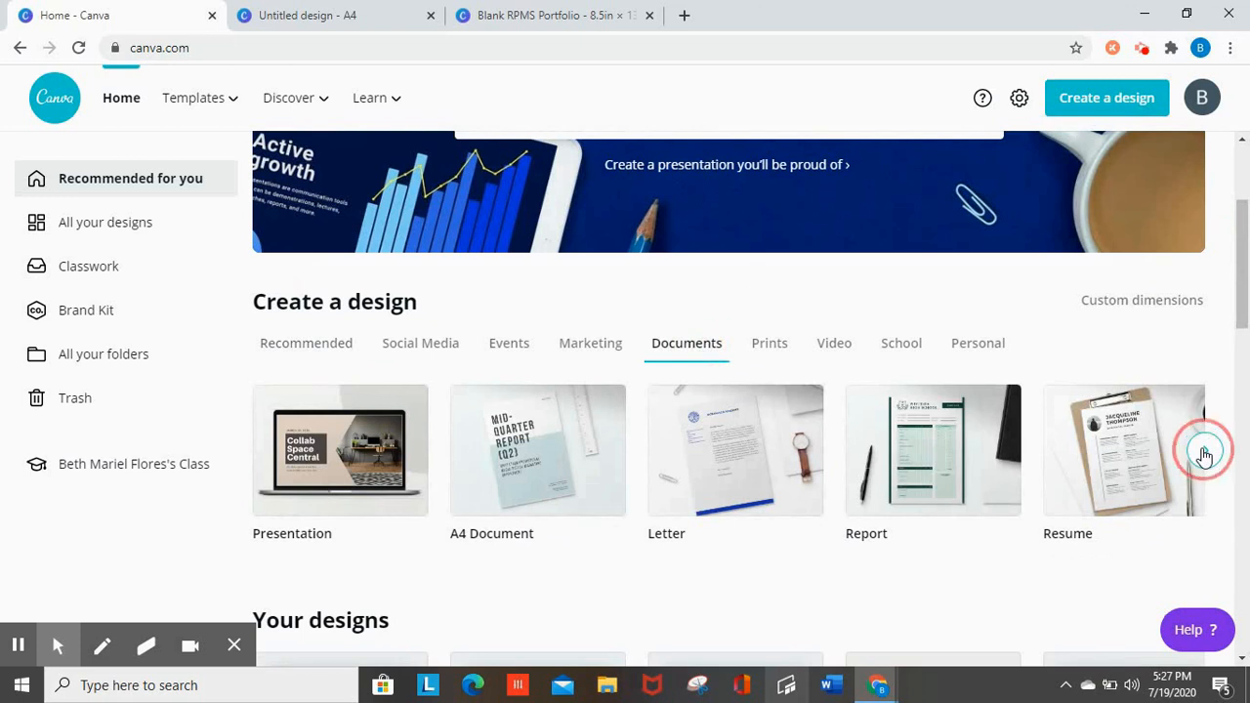
click(1205, 452)
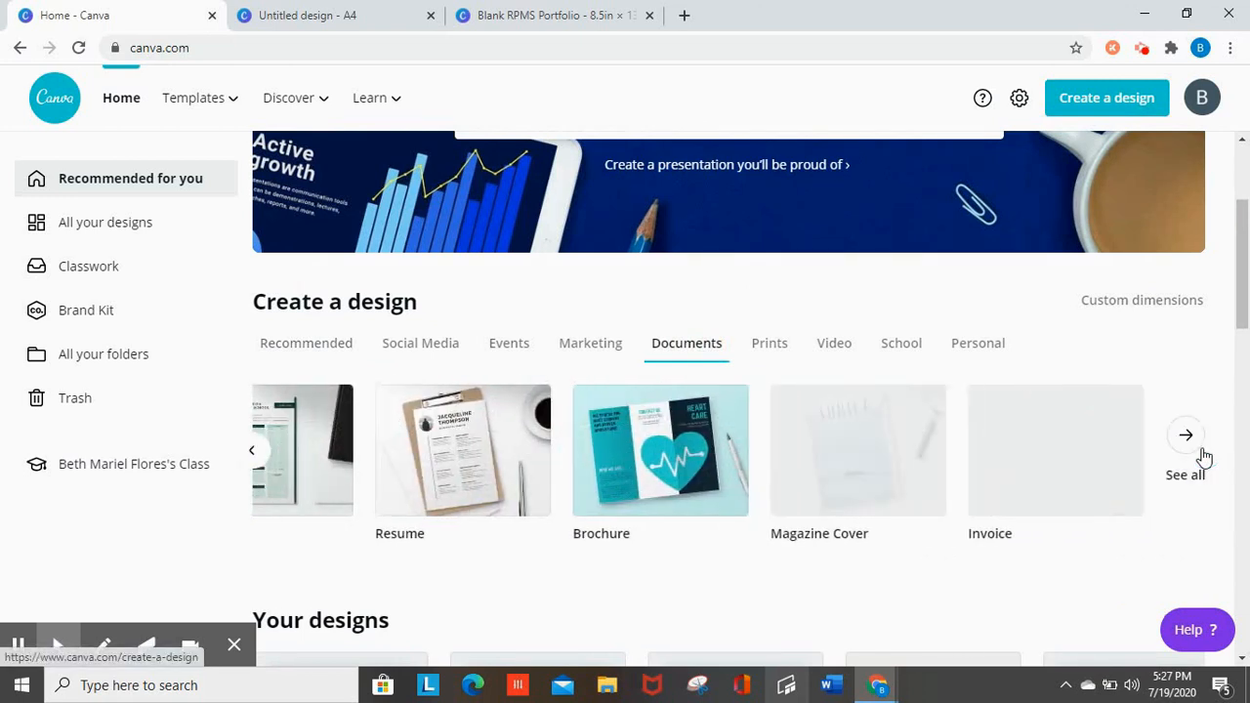
click(427, 486)
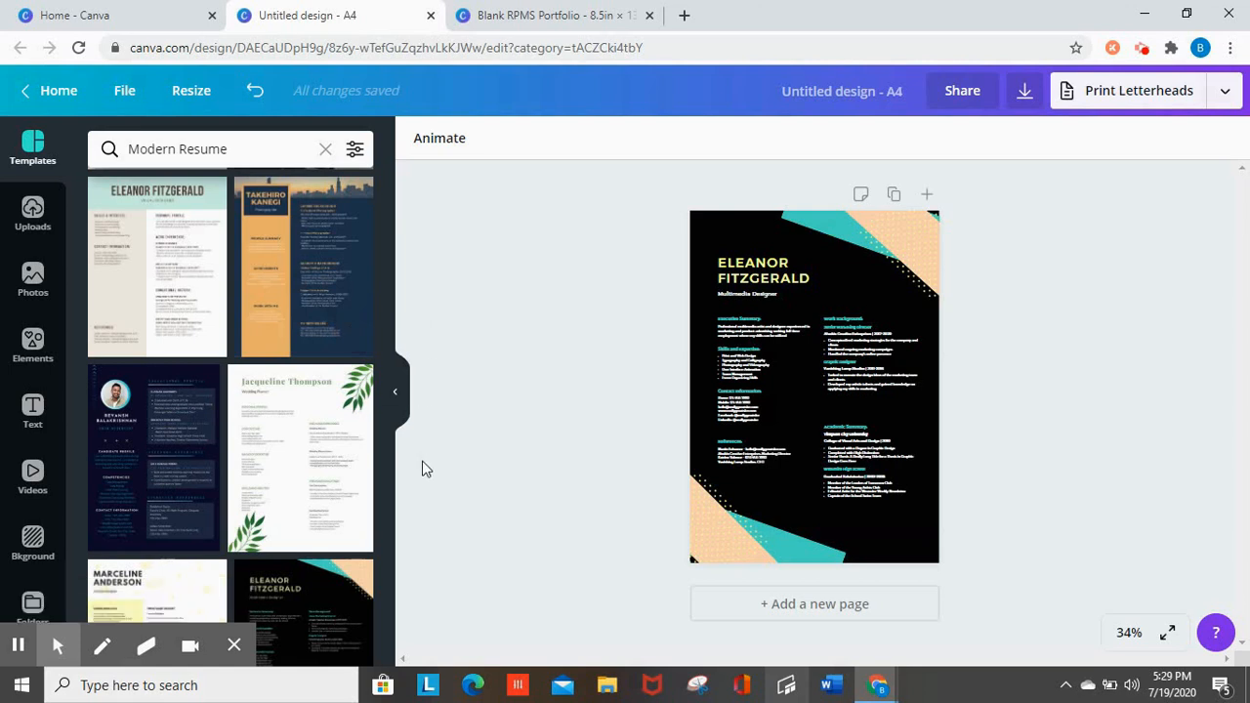
Examine the separate teal, peach and dotted shapes that form the black resume's upper-right corner decoration
click(825, 240)
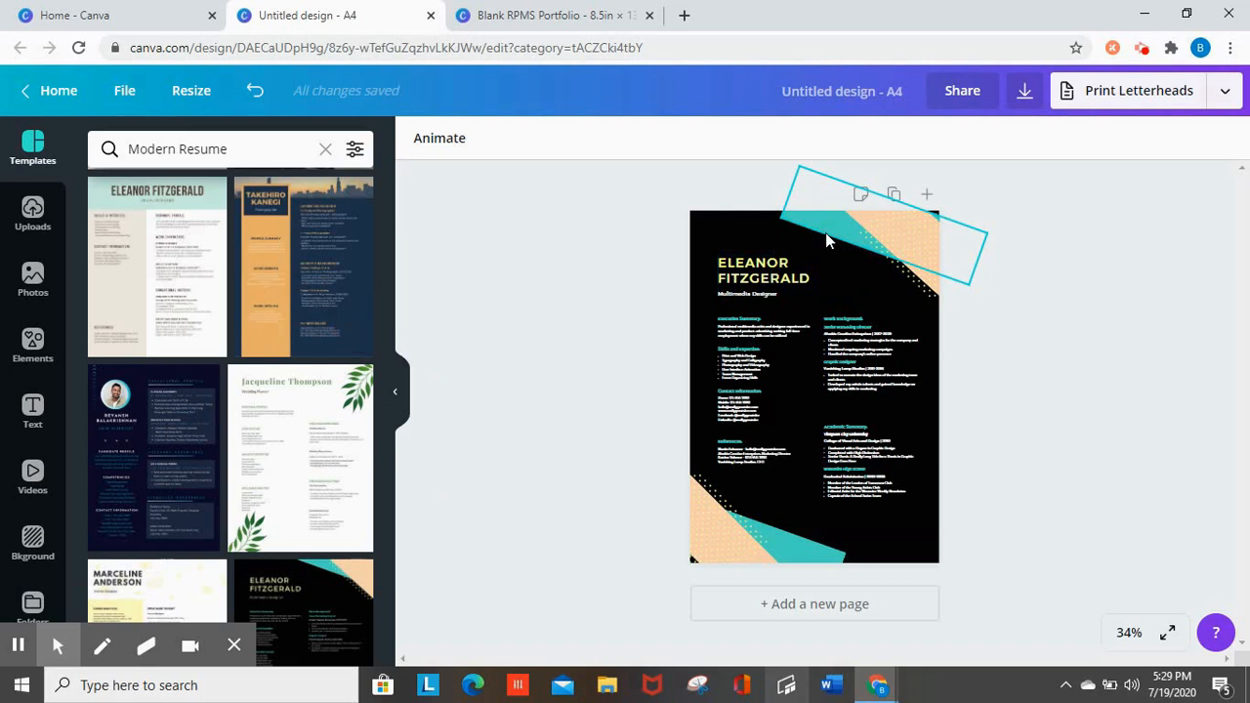
click(888, 249)
click(1100, 390)
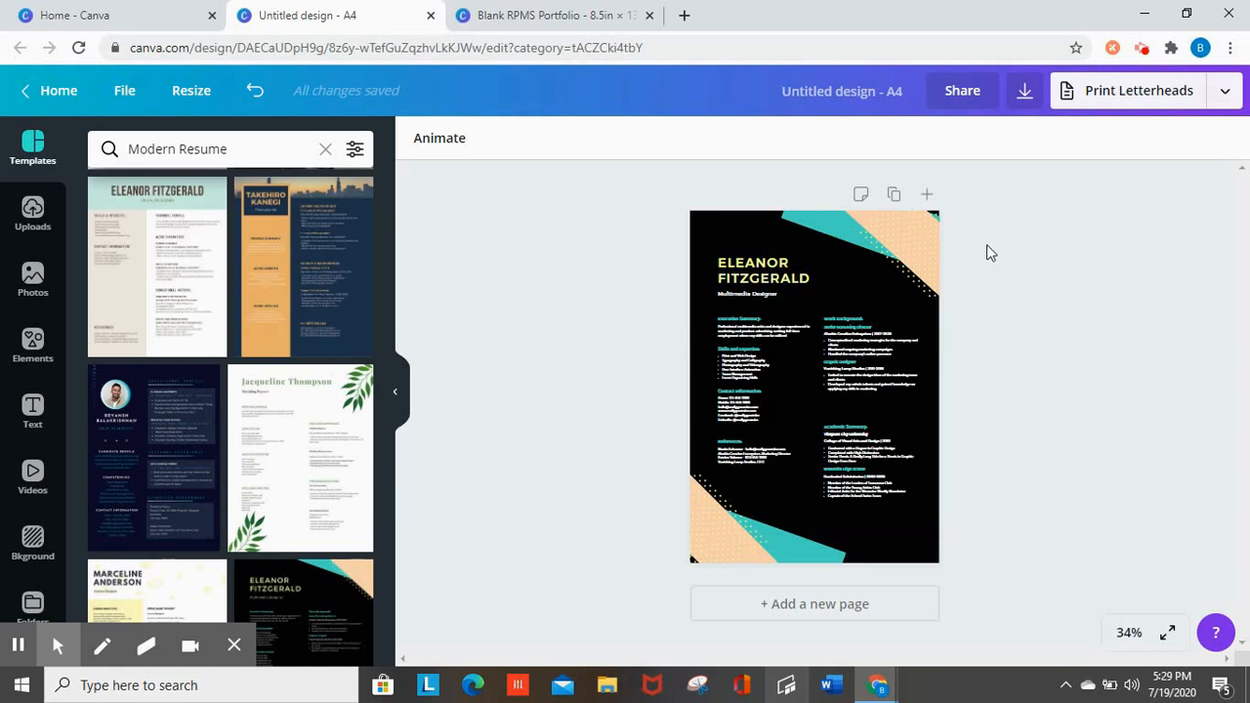
click(893, 243)
click(835, 225)
click(871, 216)
click(830, 232)
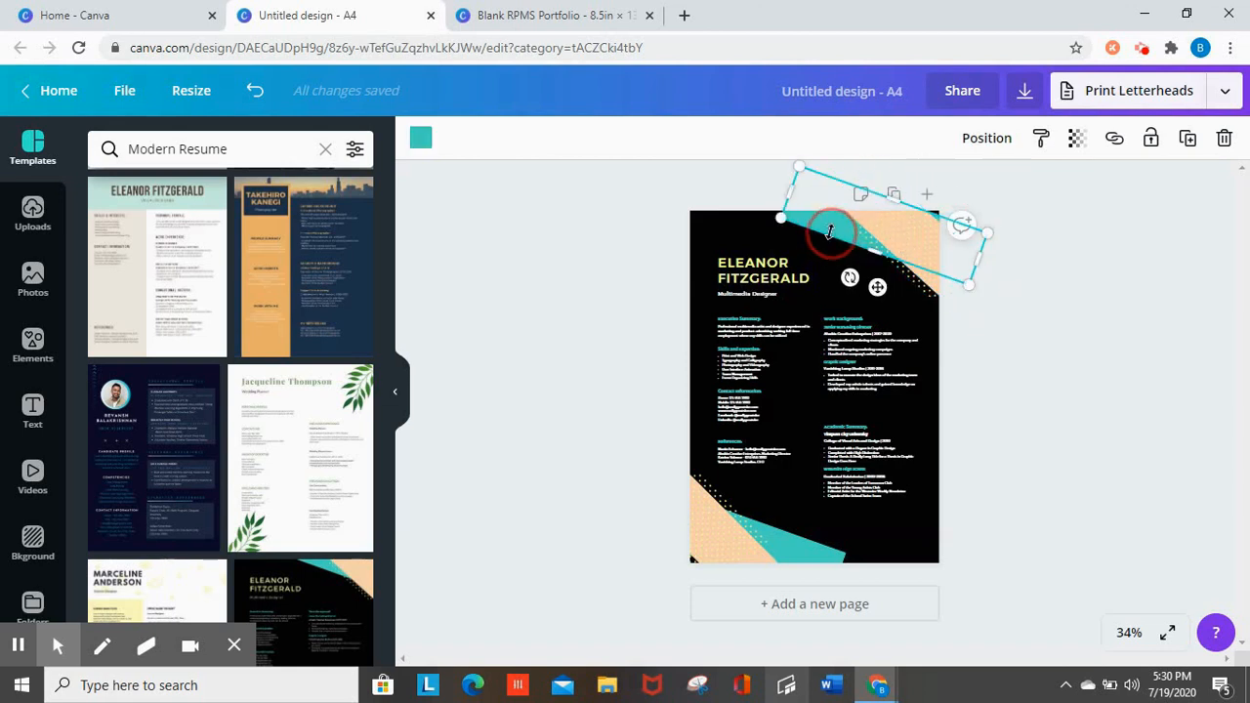
click(1152, 232)
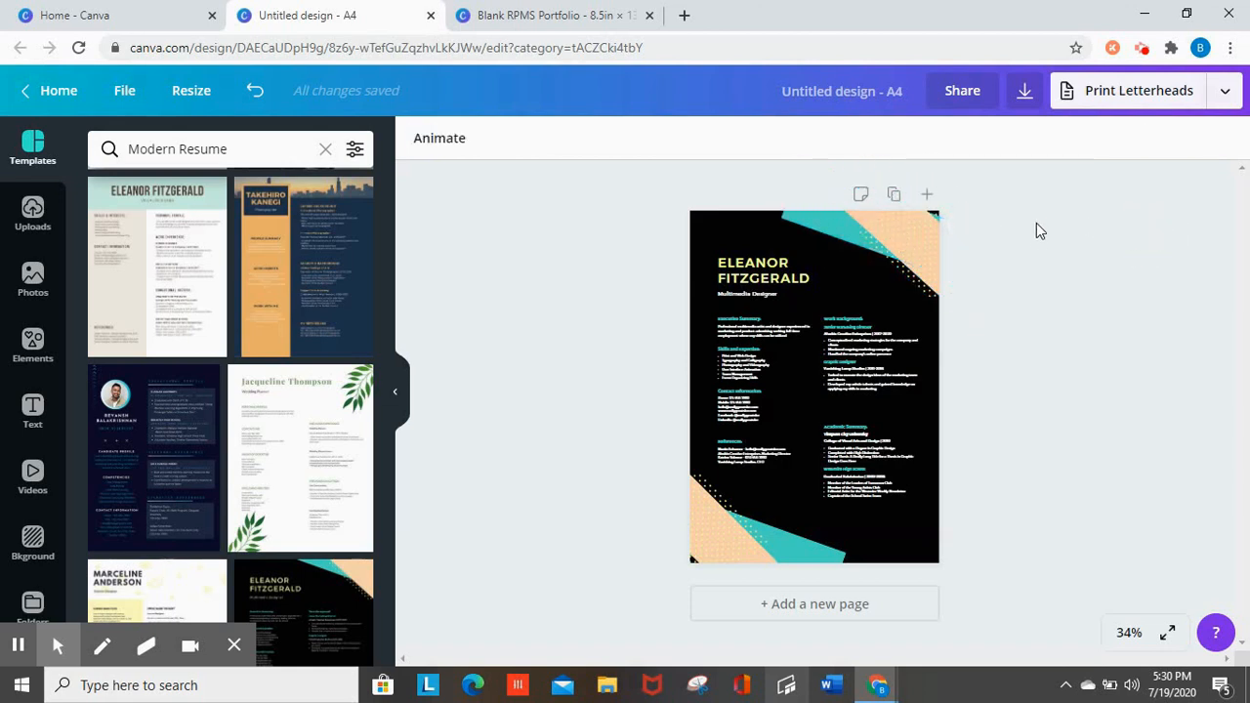
Copy all the decorative shapes in the upper-right corner of the black Eleanor Fitzgerald resume together
drag(1023, 225, 707, 227)
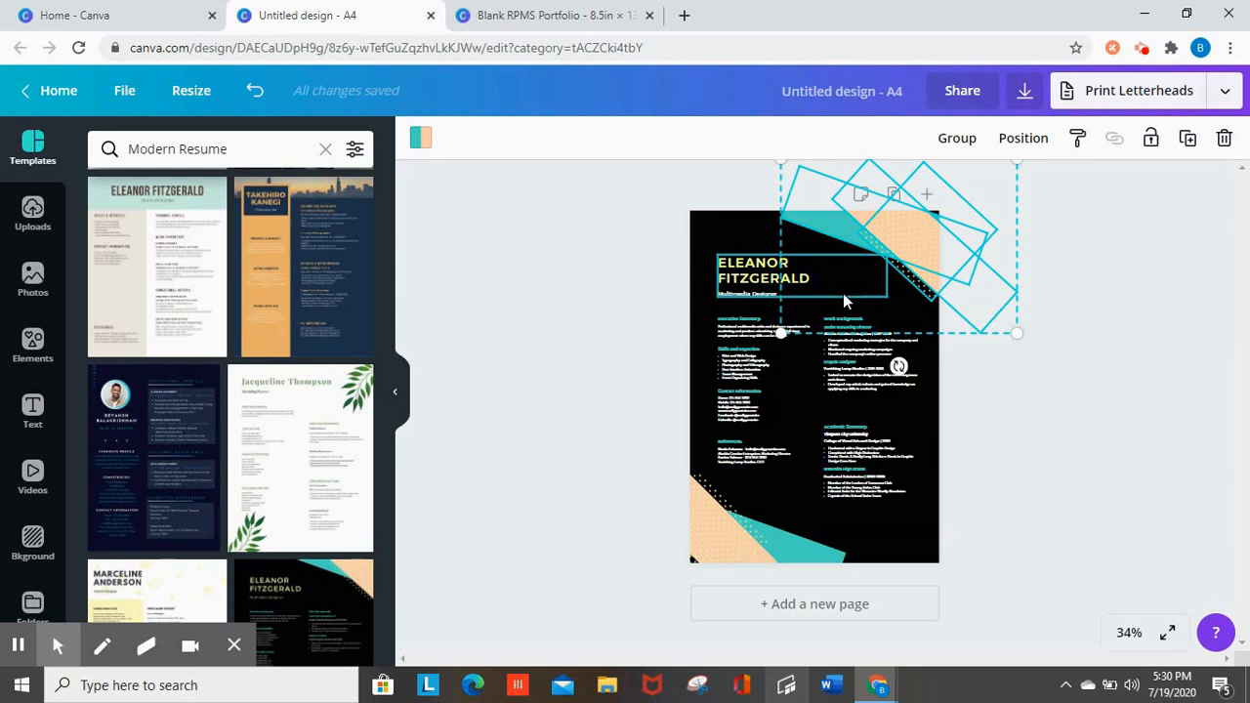
right_click(954, 278)
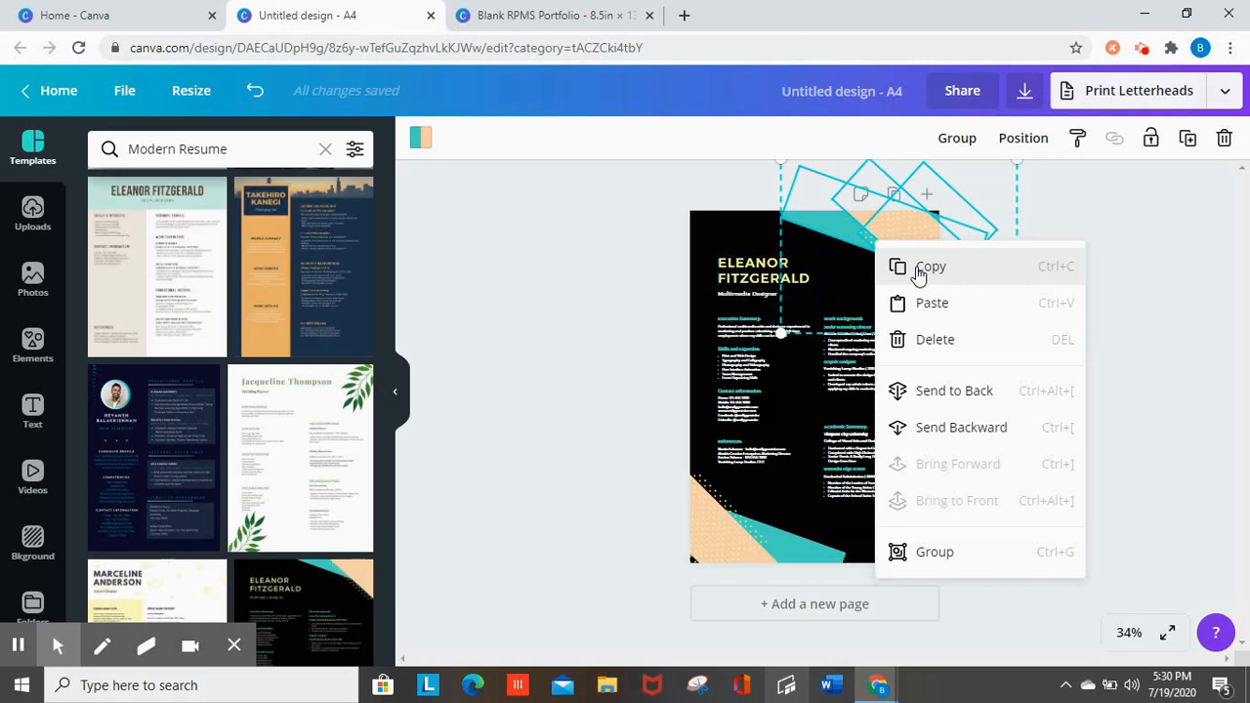
click(919, 273)
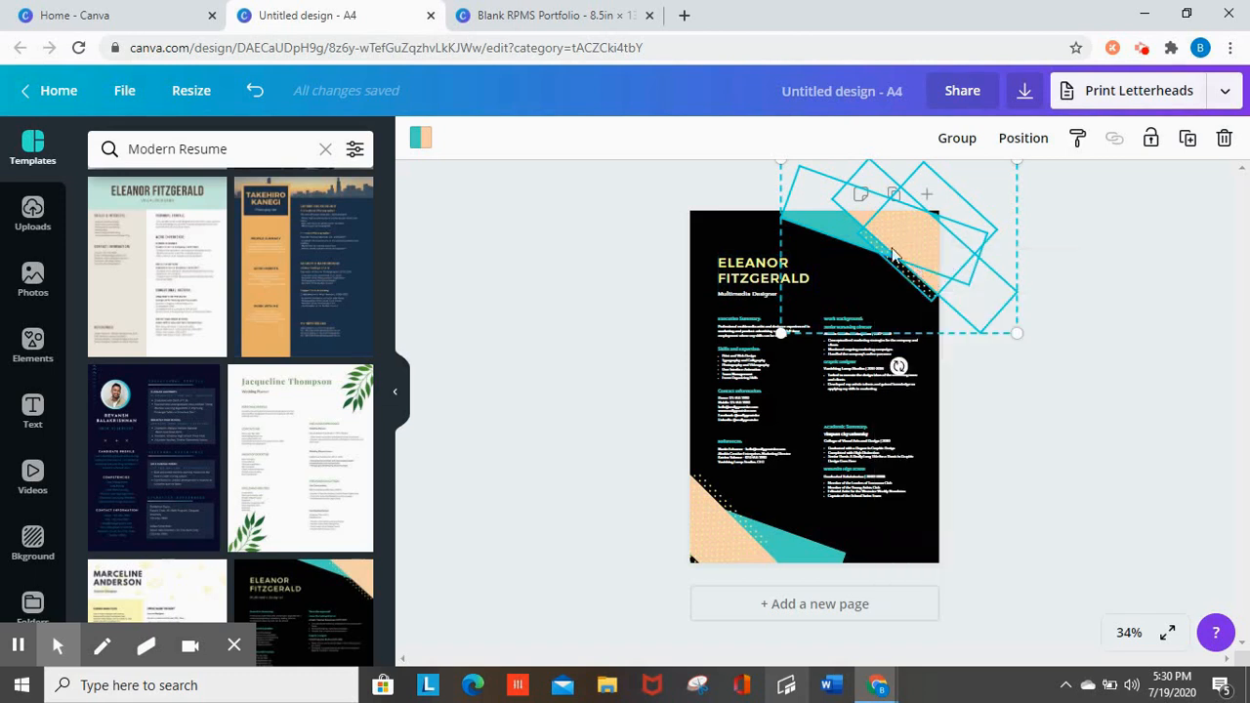
Paste the copied shapes into the upper-right corner of the Blank RPMS Portfolio cover and group them
click(518, 8)
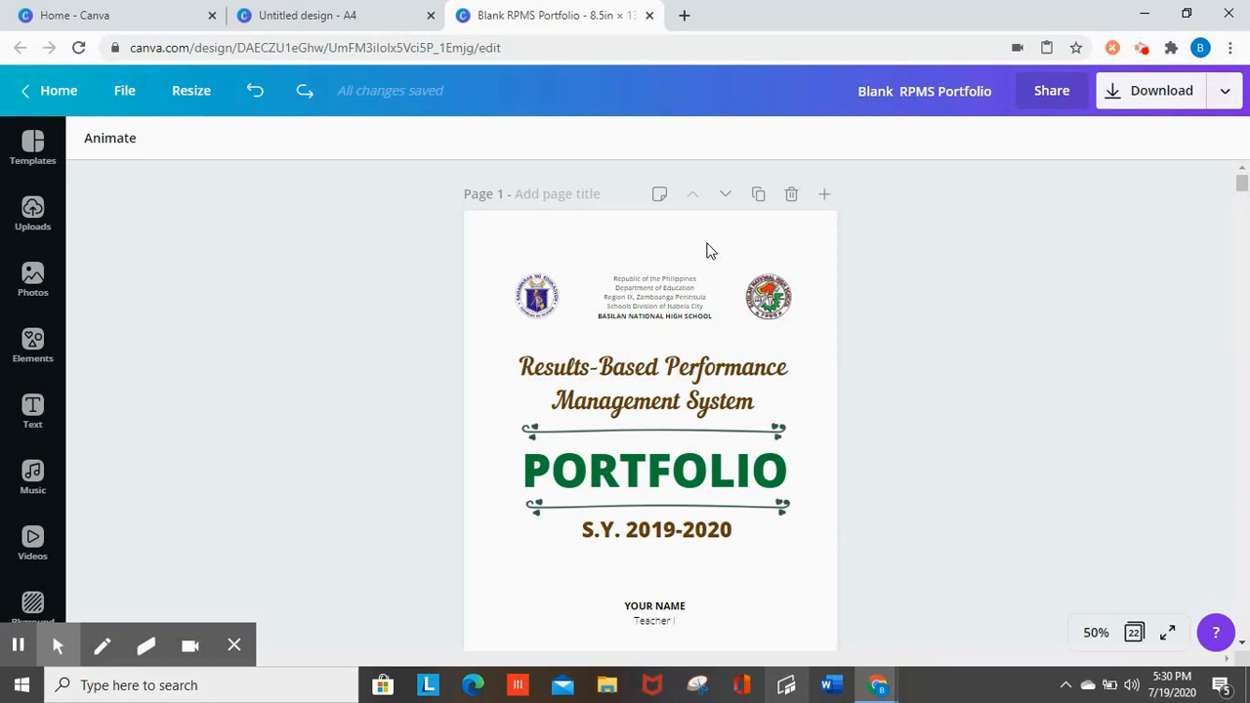
key(ctrl+v)
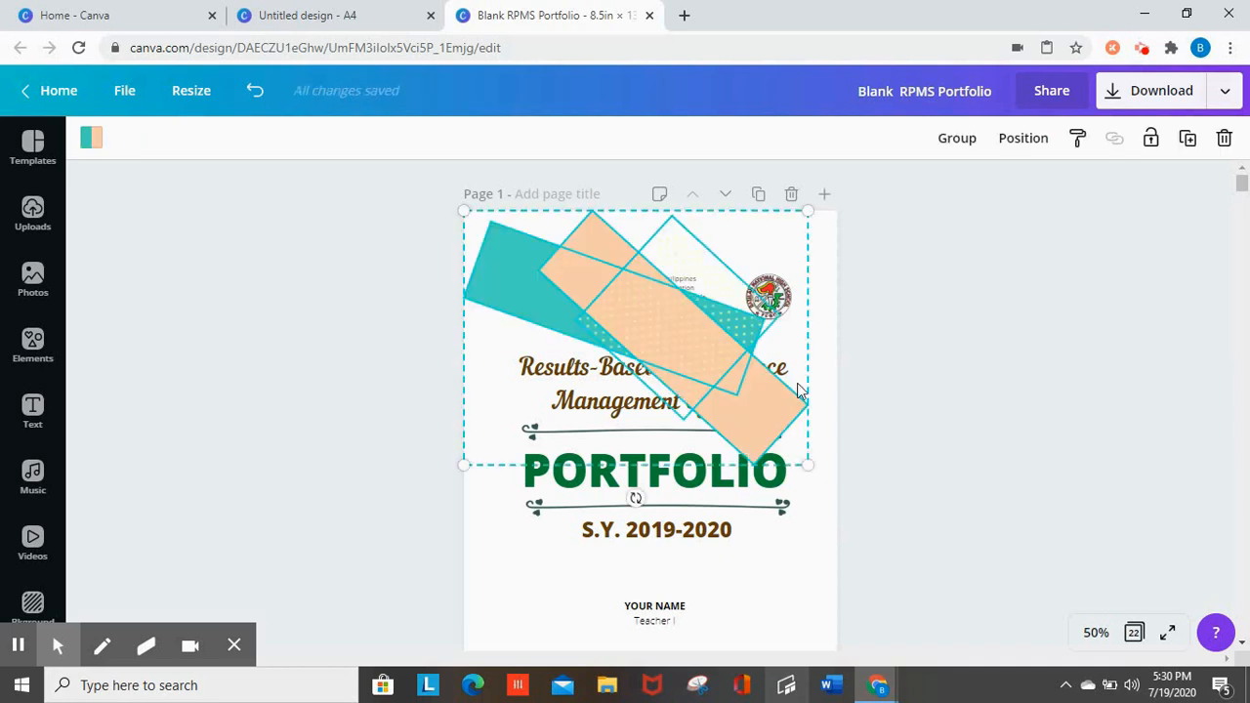
drag(794, 431, 884, 312)
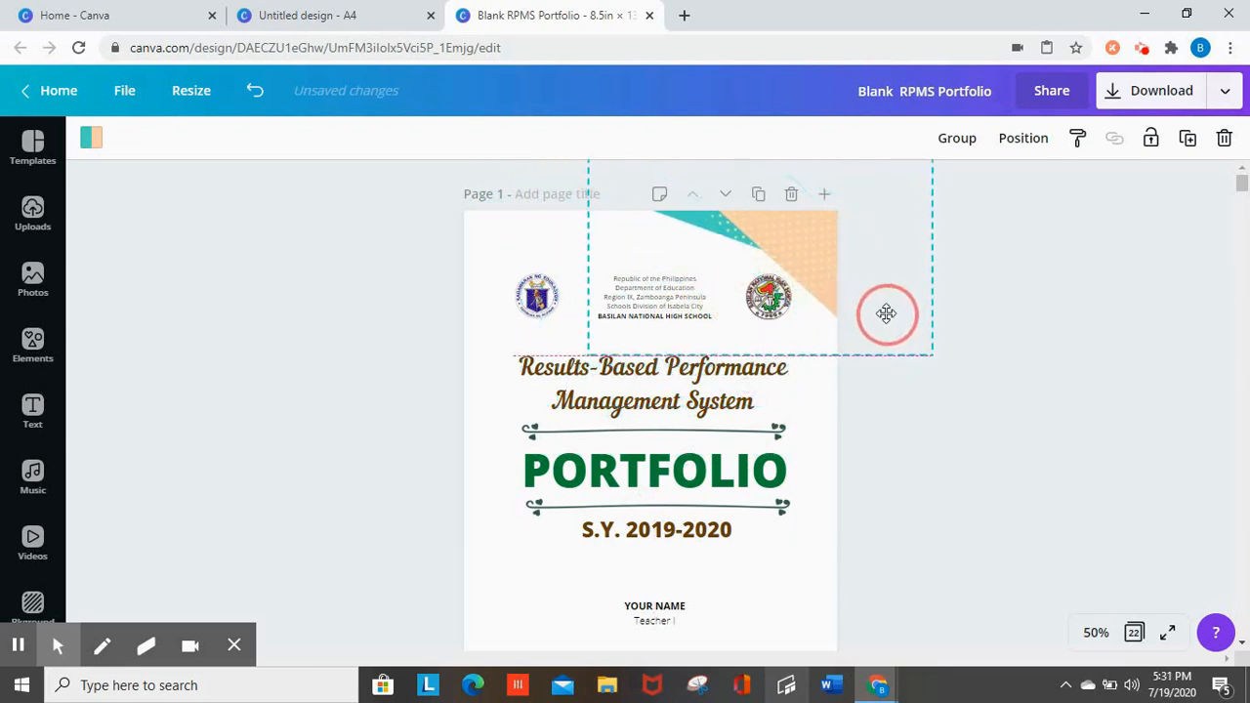
click(961, 151)
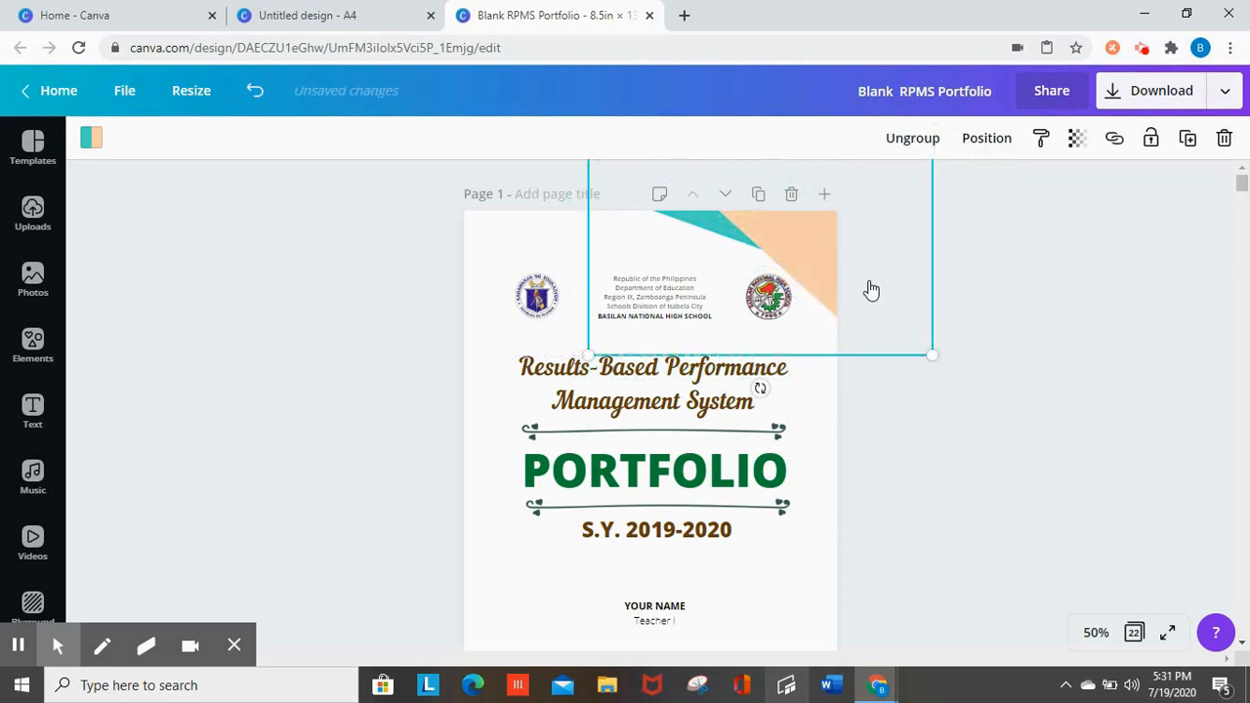
Rotate and reposition the grouped shapes so they span the cover's top edge above the logos
drag(796, 256, 593, 349)
drag(552, 462, 617, 435)
drag(705, 335, 788, 248)
drag(566, 430, 476, 445)
drag(882, 293, 942, 301)
drag(790, 245, 747, 202)
drag(734, 384, 738, 386)
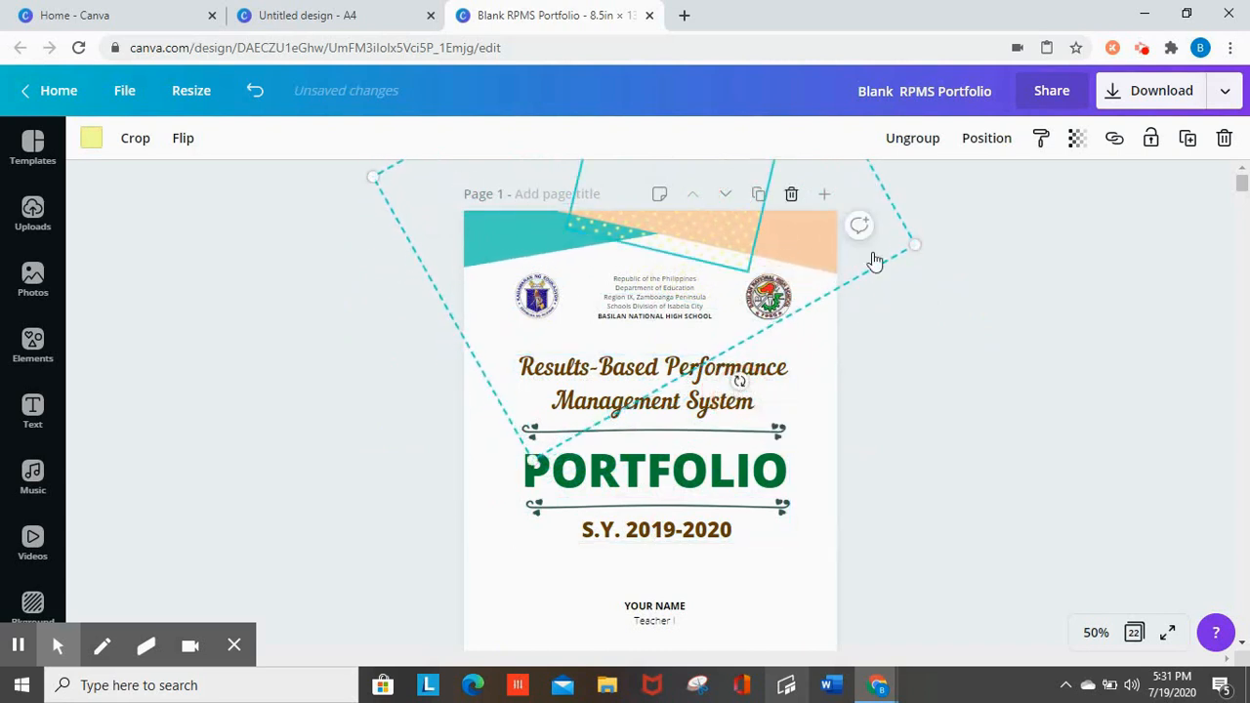
click(1135, 253)
Recolor the teal shape in the cover's header decoration dark green from the default colors
click(554, 233)
click(88, 143)
drag(390, 320, 387, 417)
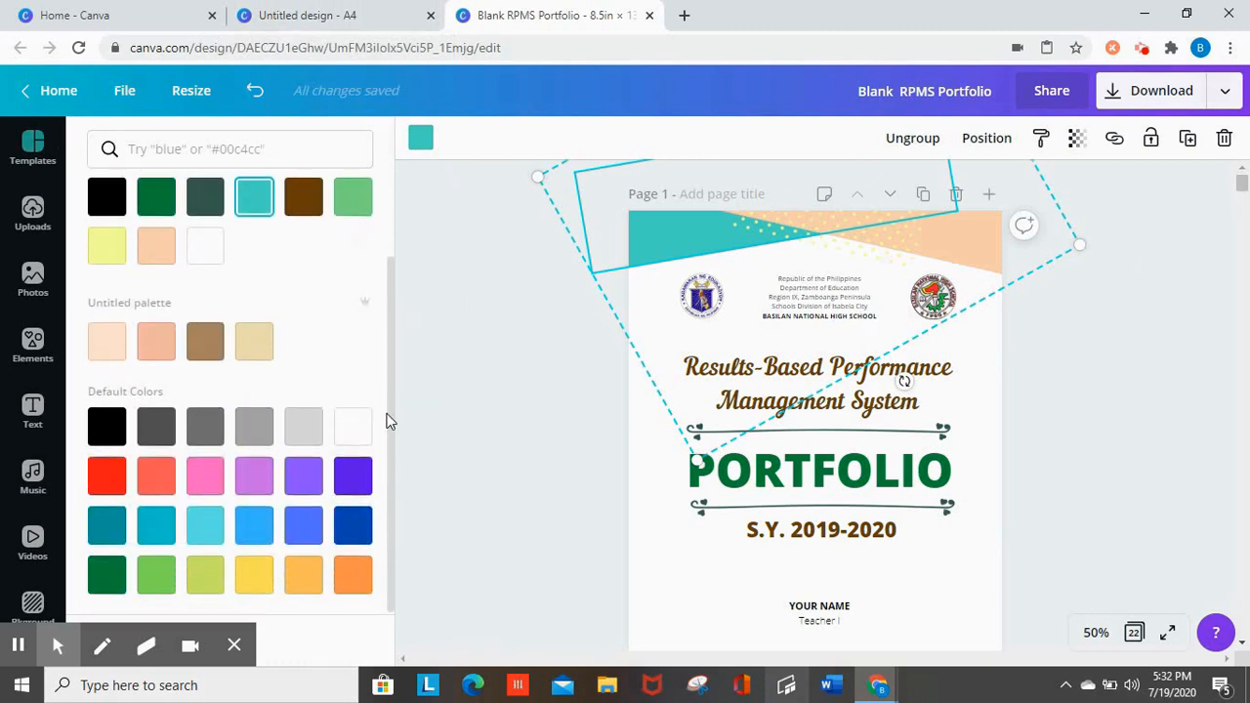
click(154, 574)
click(106, 575)
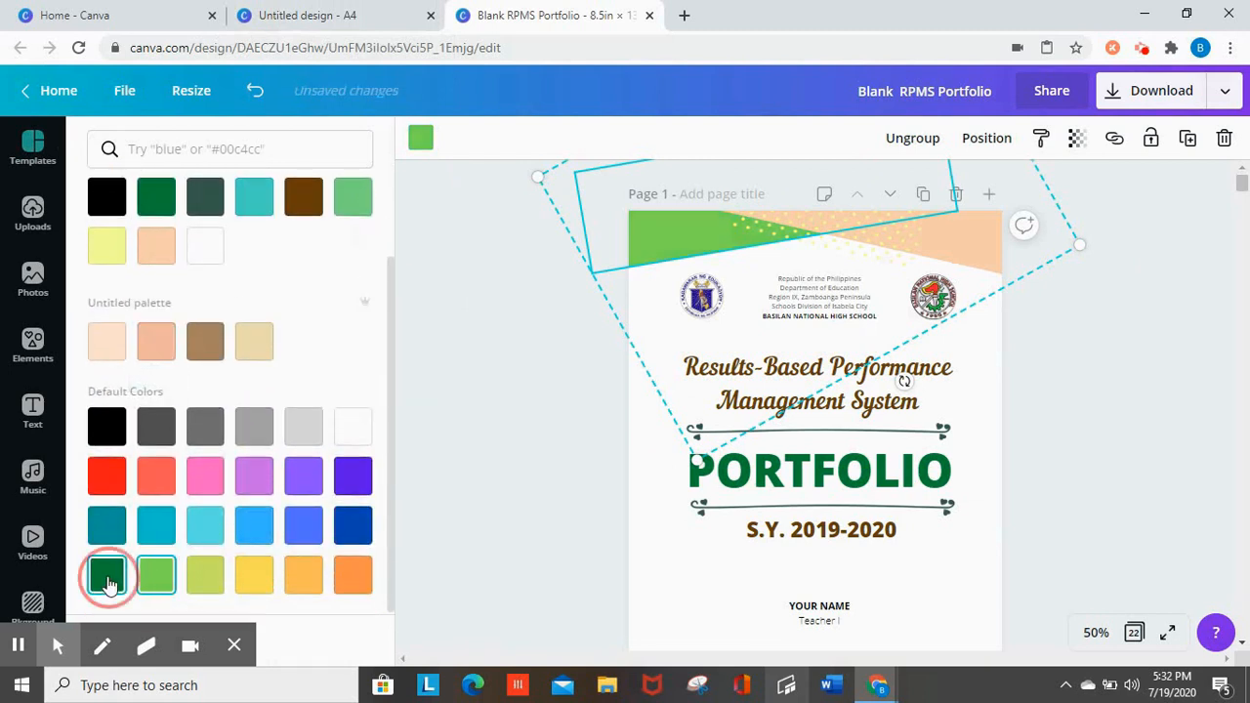
click(156, 583)
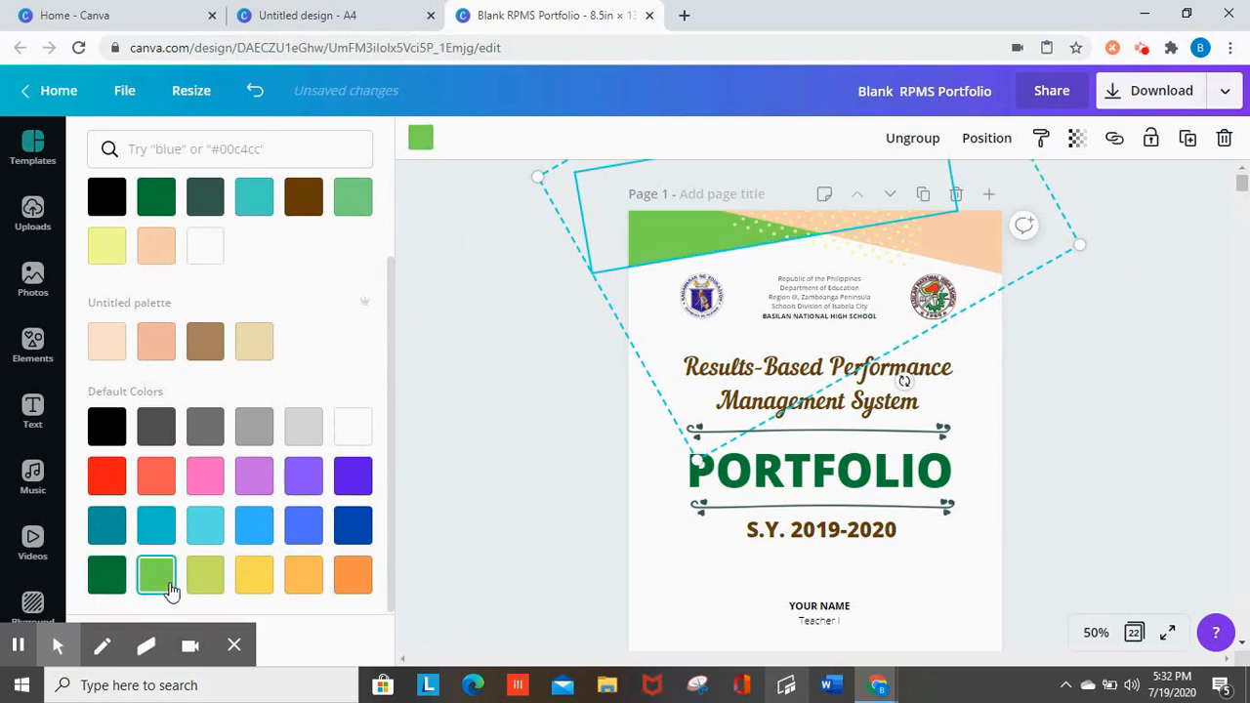
click(106, 576)
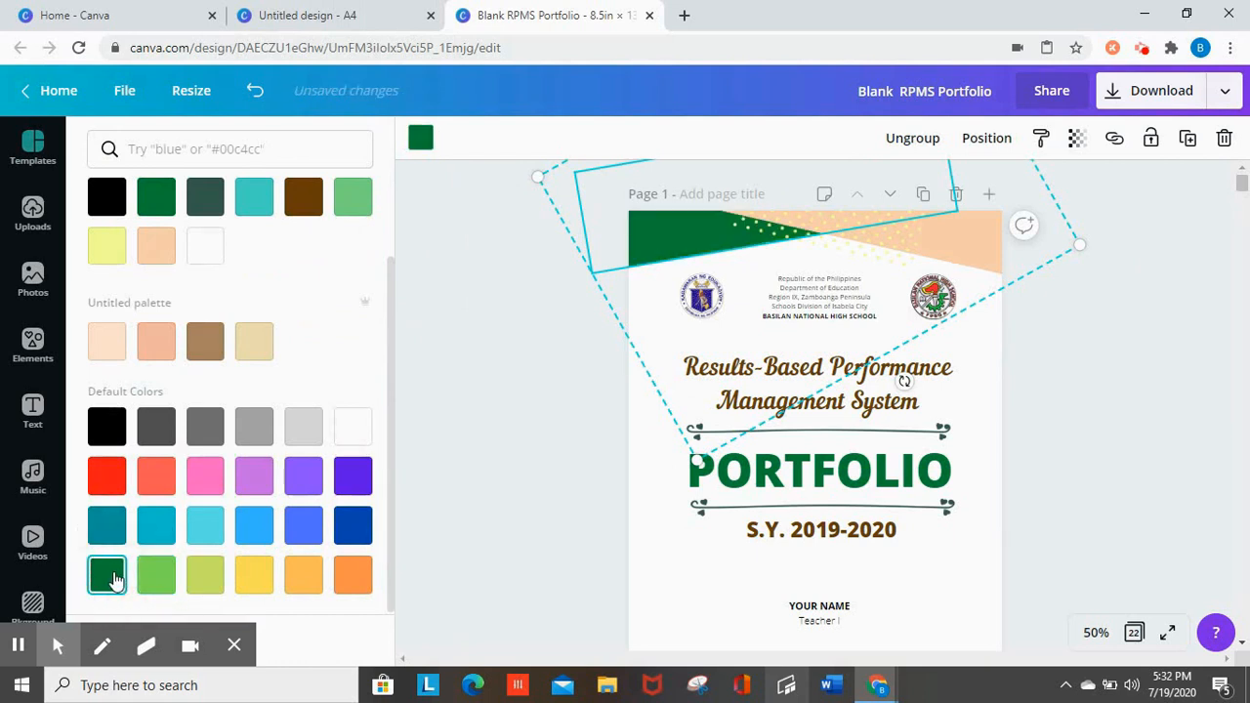
Recolor the peach shape in the cover's header decoration yellow-green from the default colors
click(950, 251)
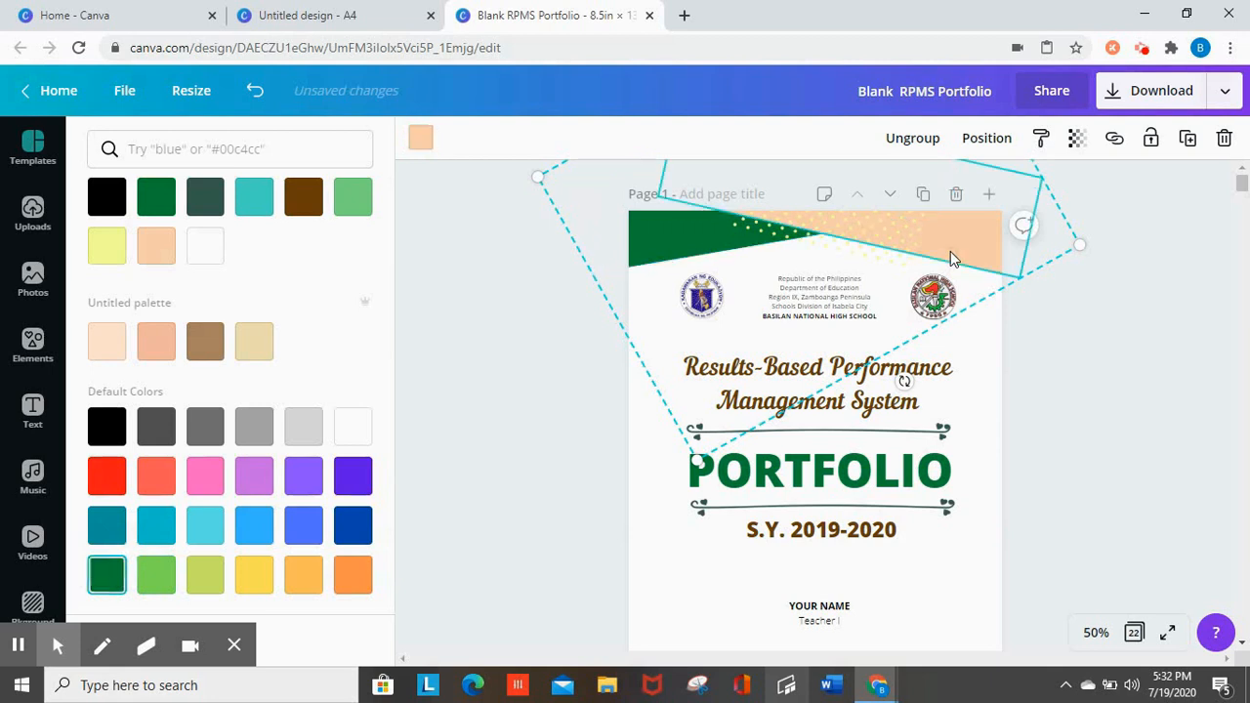
click(193, 586)
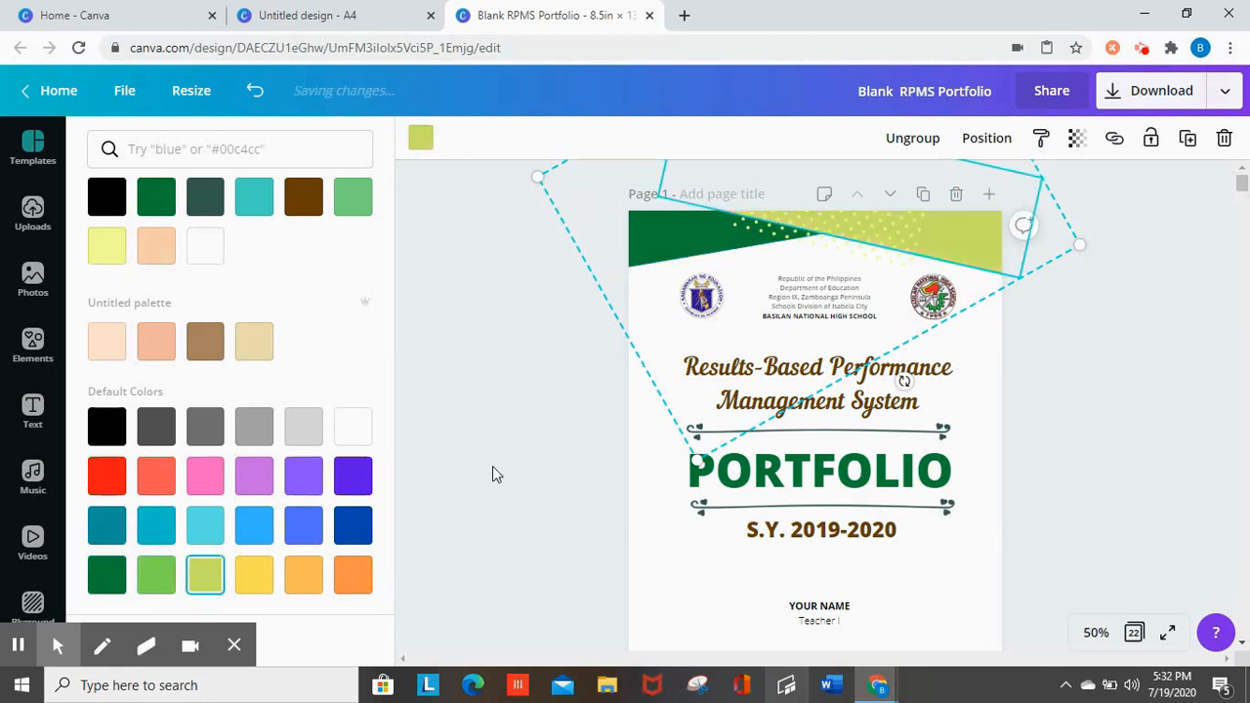
click(493, 468)
drag(1241, 183, 1241, 187)
click(1143, 234)
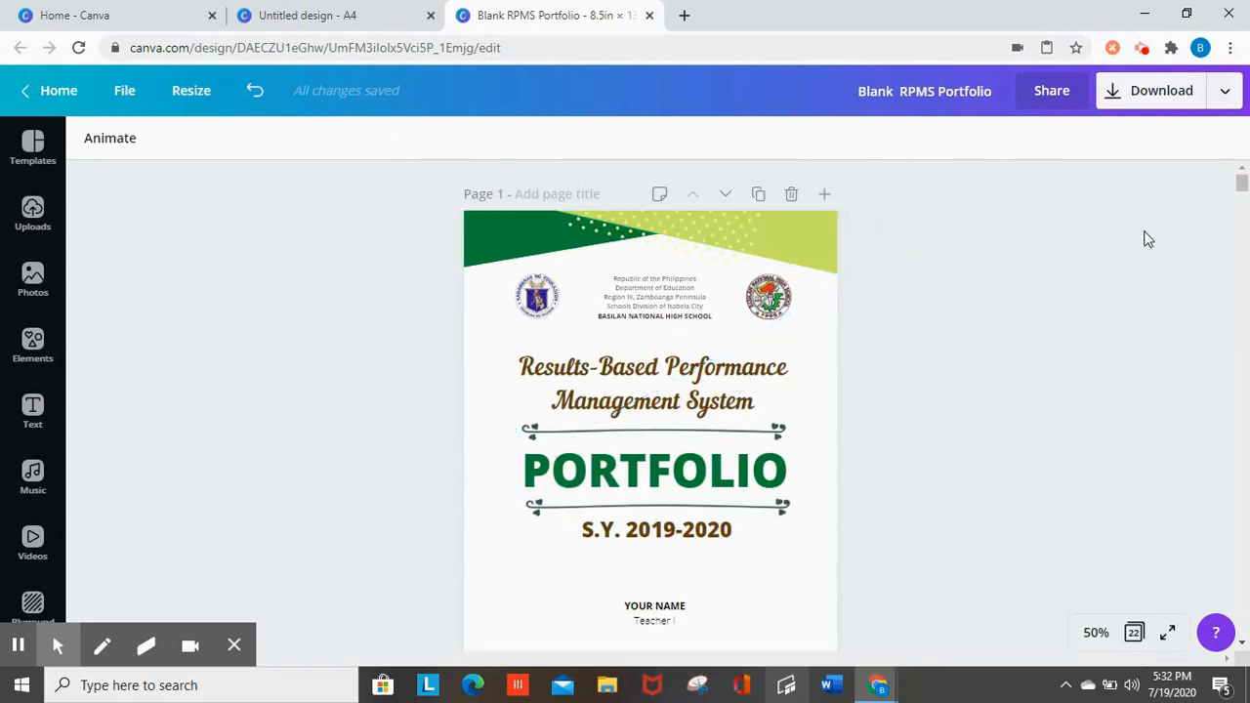
Duplicate the green header decoration group and move the copy to the bottom of the cover page
click(816, 225)
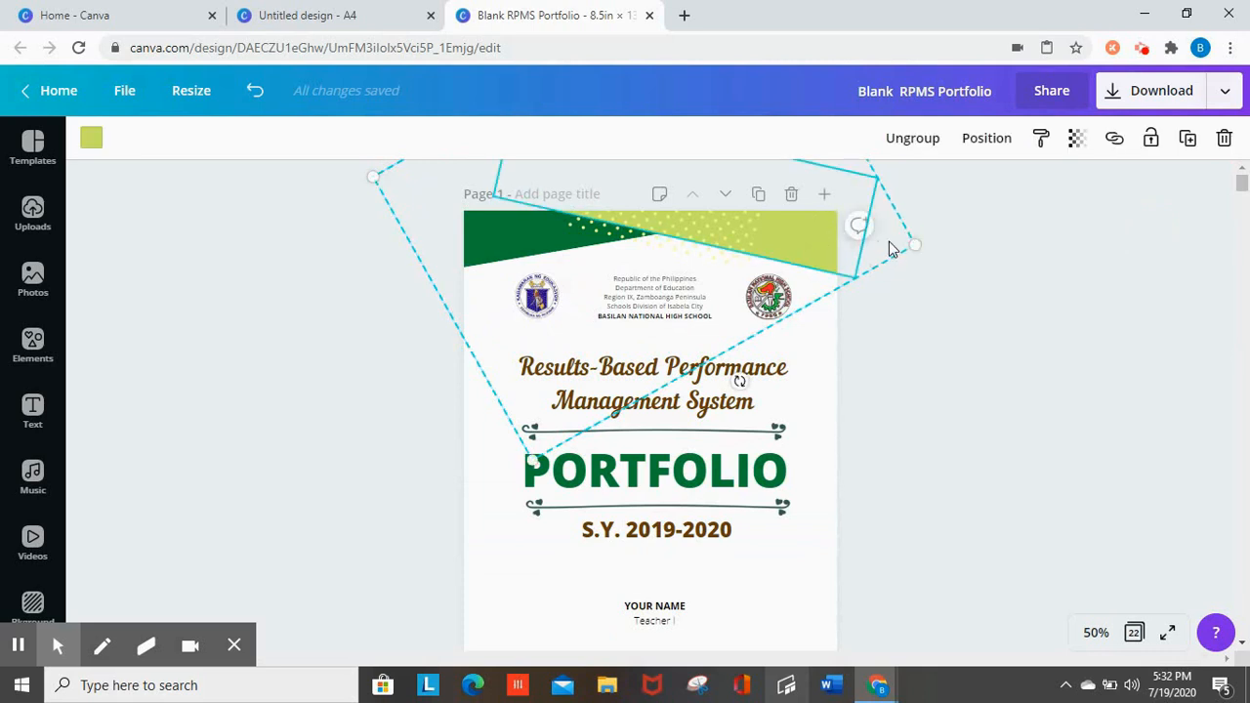
click(939, 350)
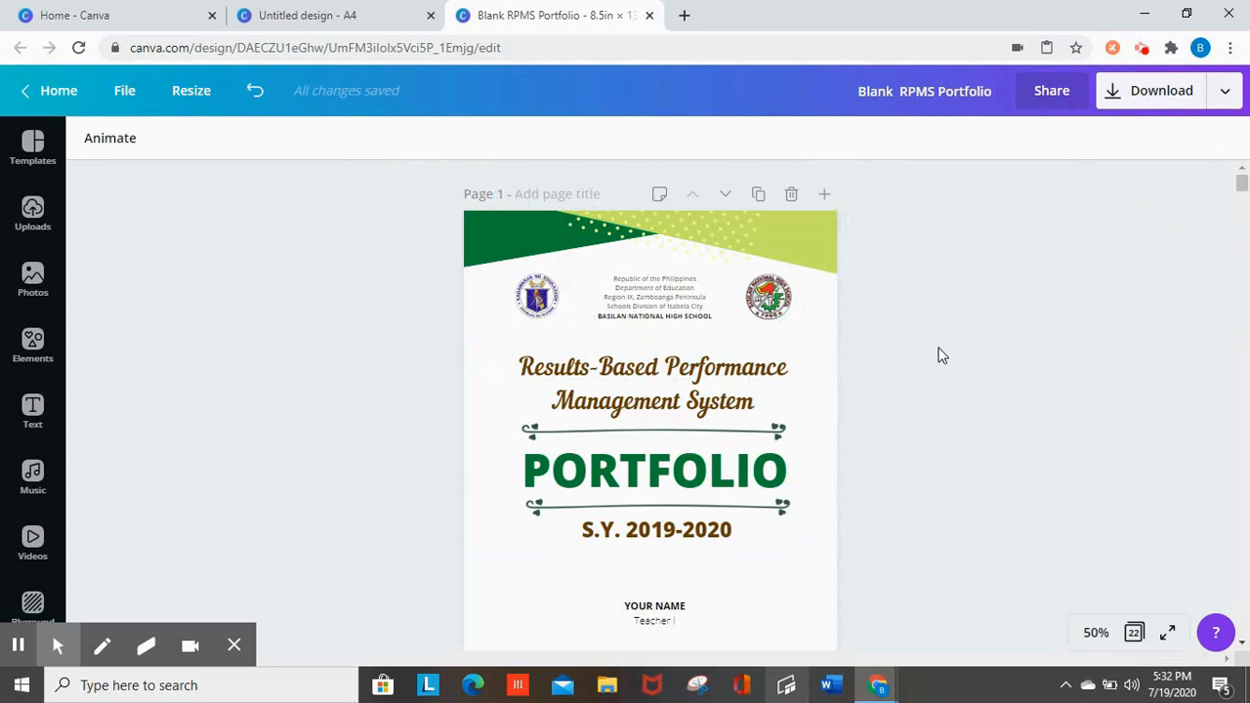
key(ctrl+z)
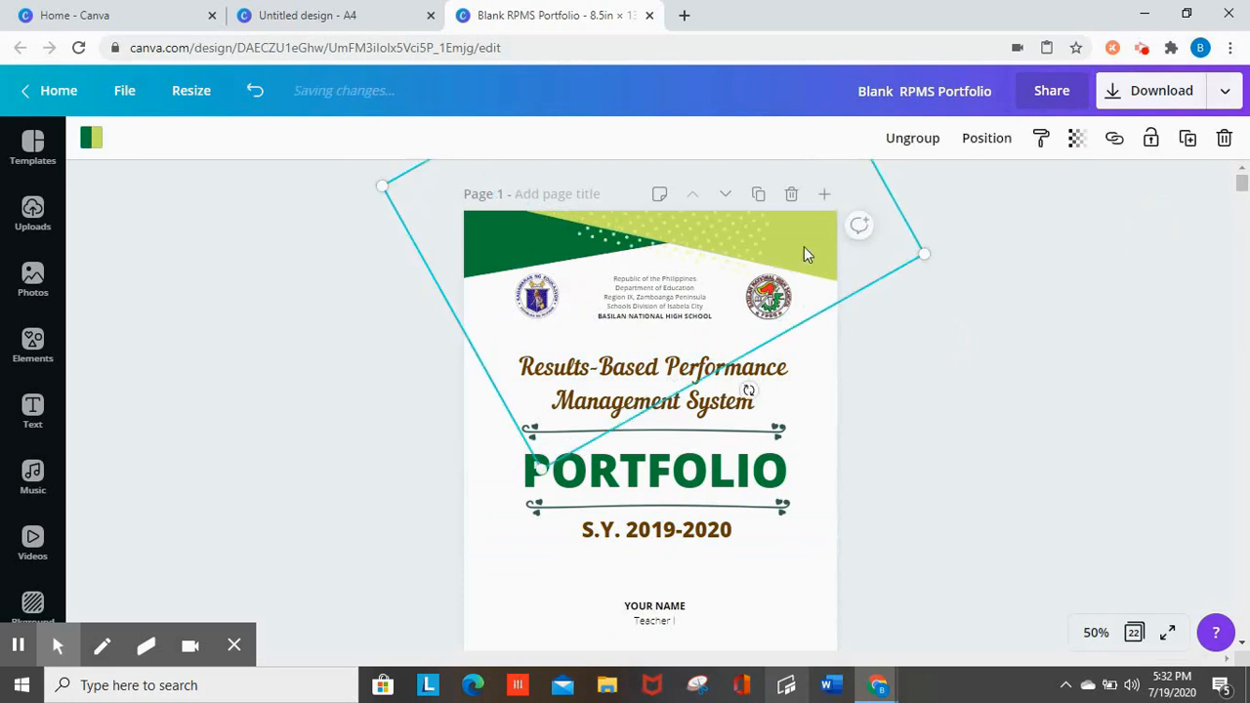
drag(798, 249, 757, 449)
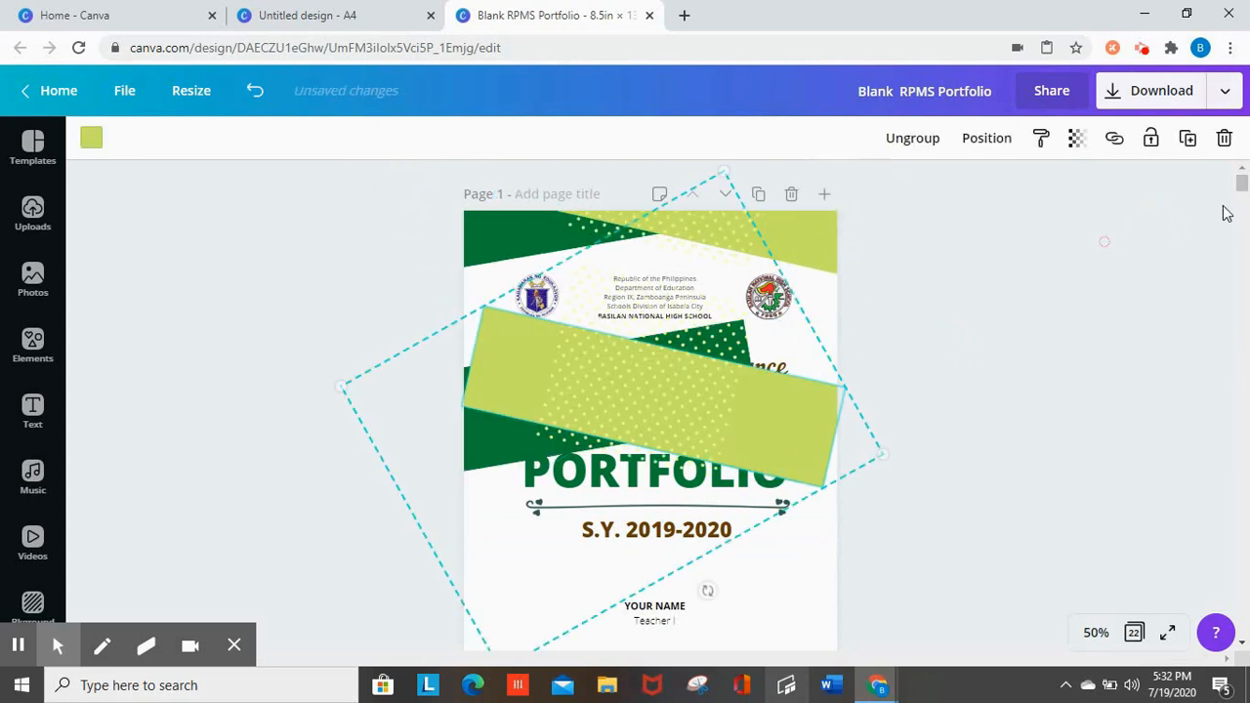
mouse_move(1244, 189)
mouse_down()
mouse_move(1244, 205)
mouse_move(1243, 192)
mouse_up()
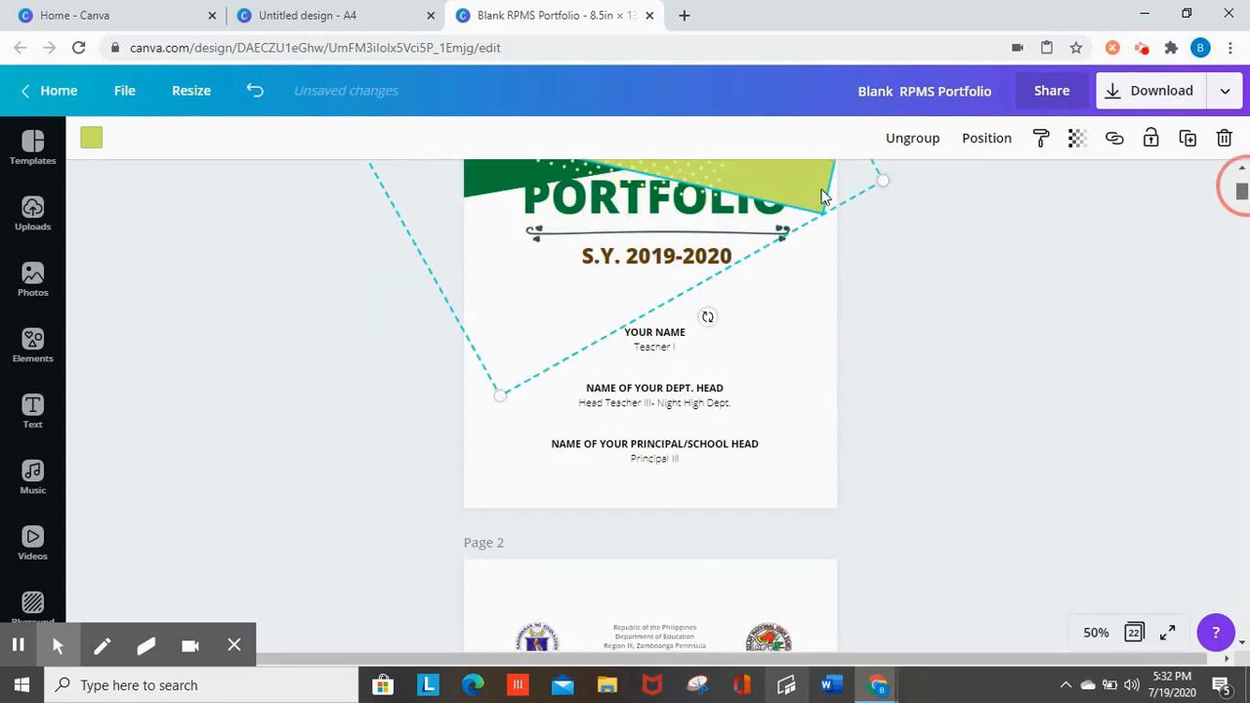
drag(812, 188, 801, 577)
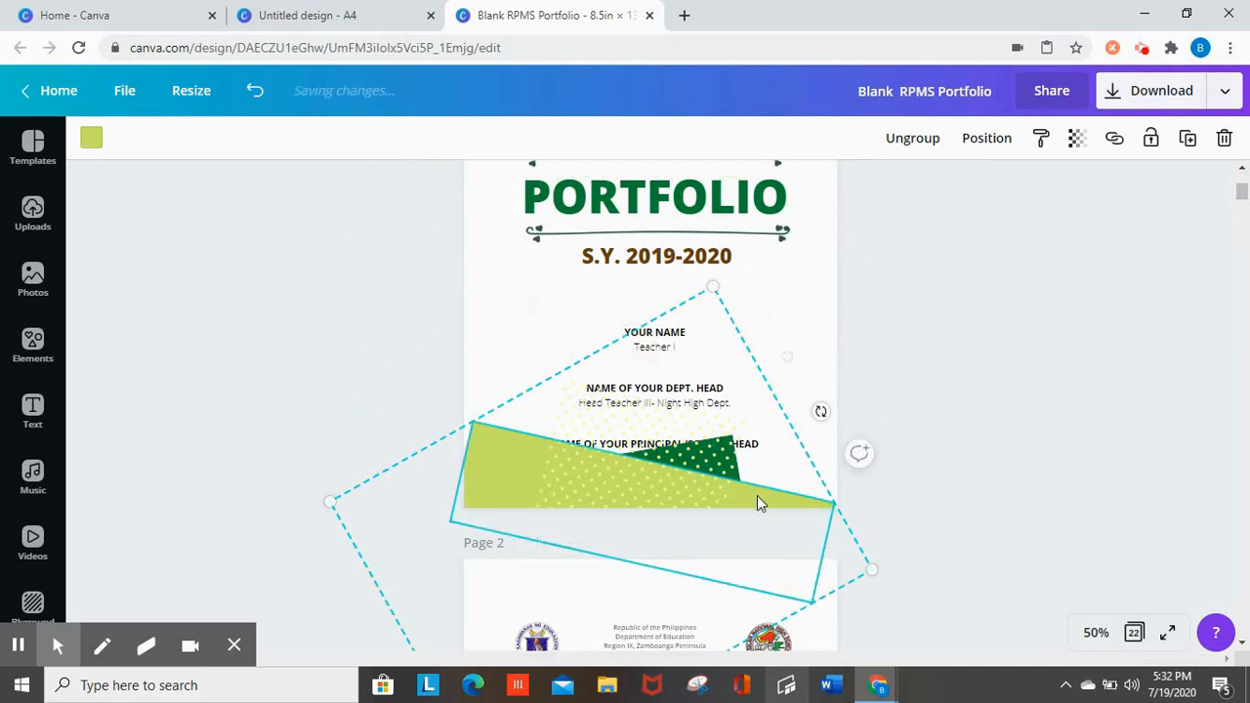
drag(745, 476, 783, 501)
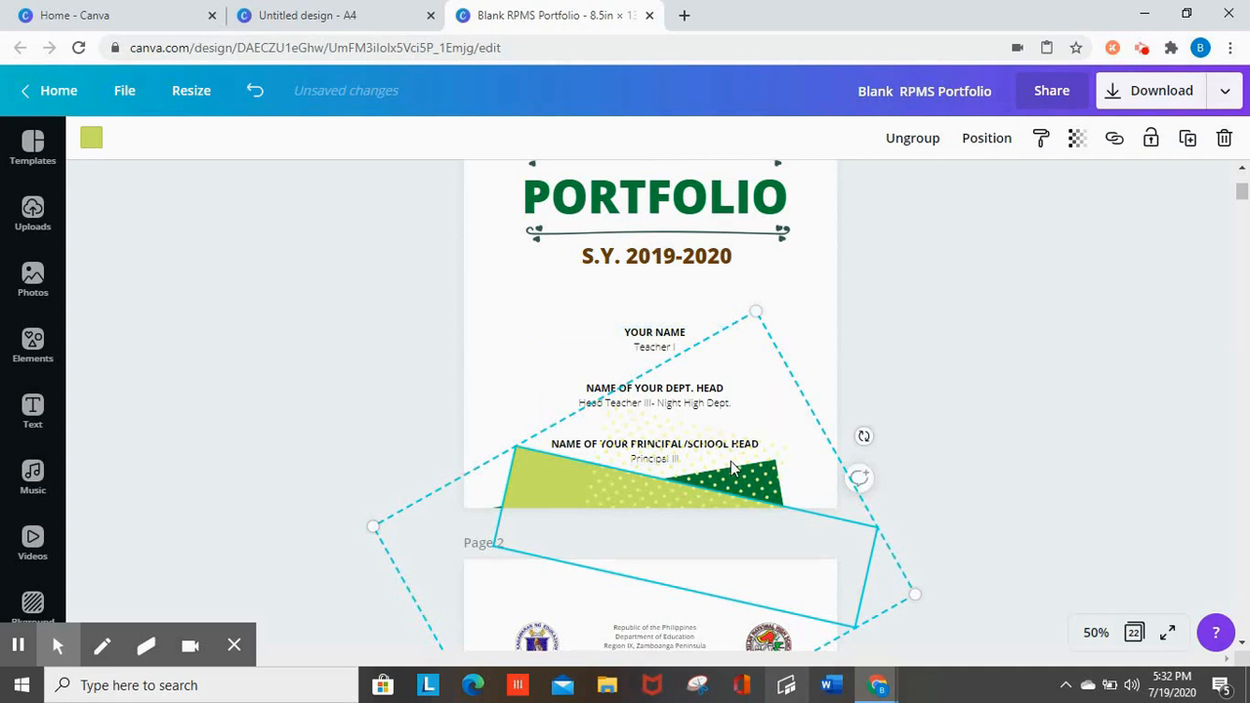
Rotate the duplicated decoration upside down and fit it along the cover's bottom edge below the principal's title
click(864, 436)
drag(863, 436, 798, 621)
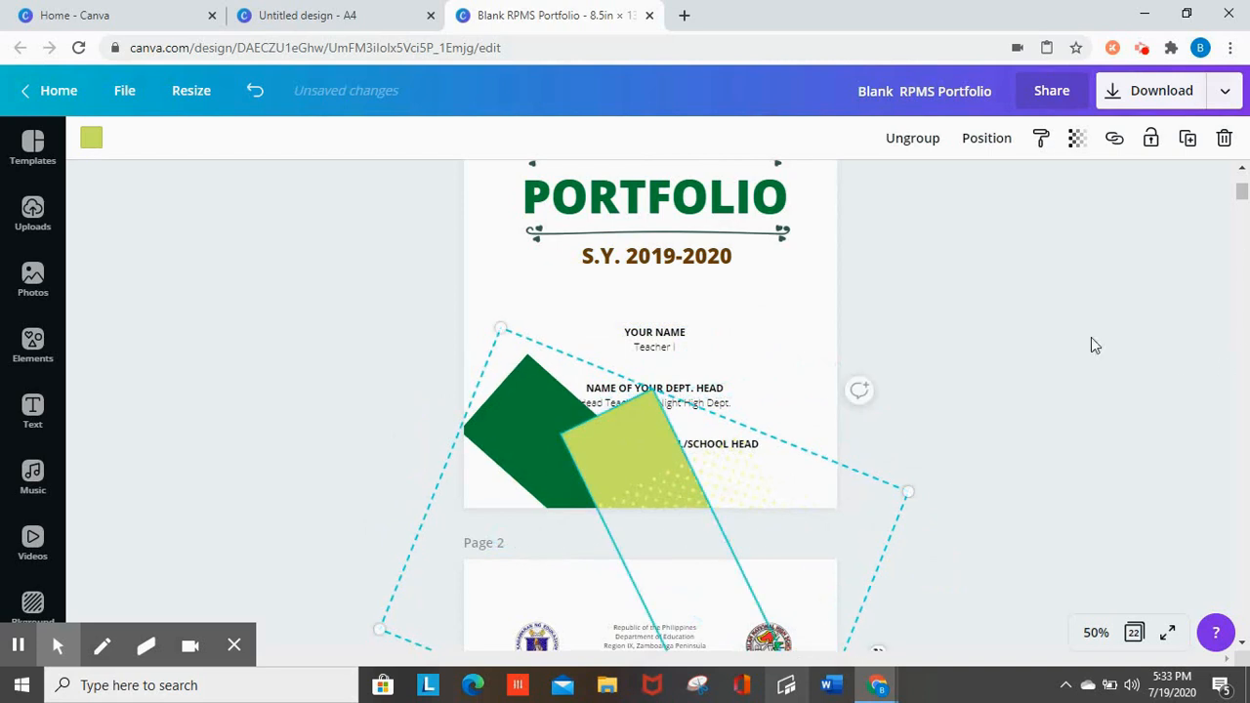
drag(1247, 193, 1248, 195)
click(645, 440)
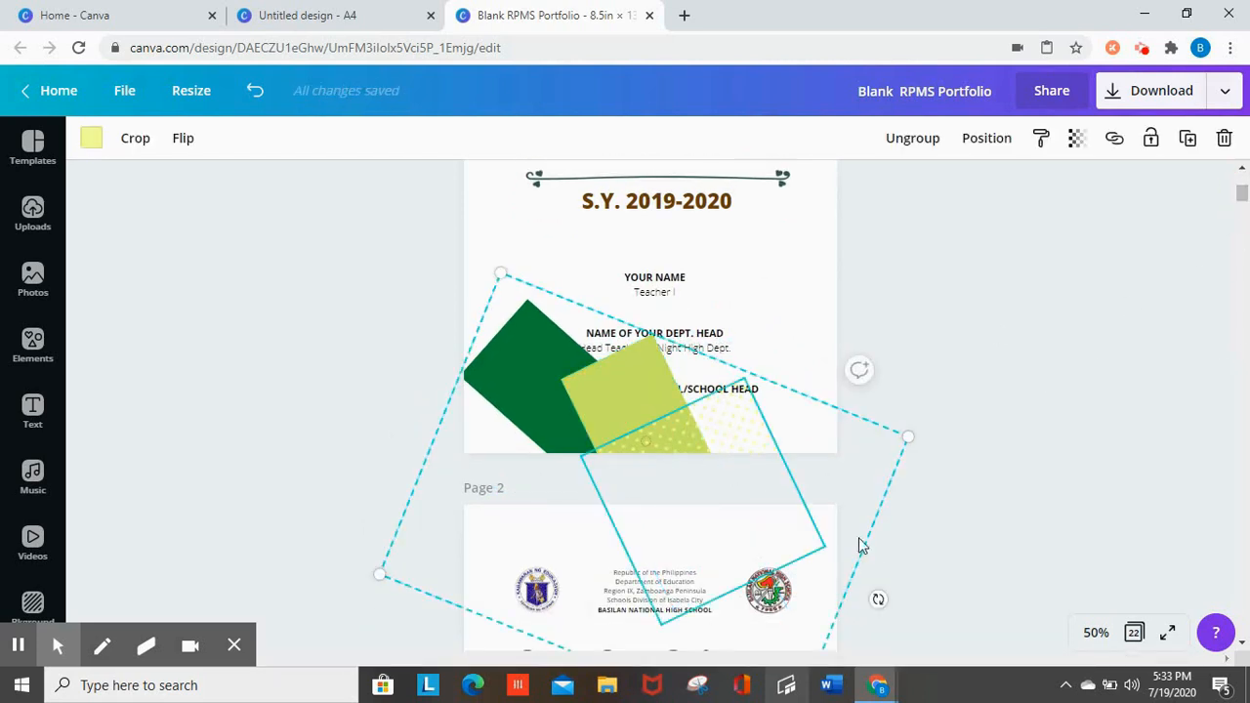
drag(877, 599, 848, 619)
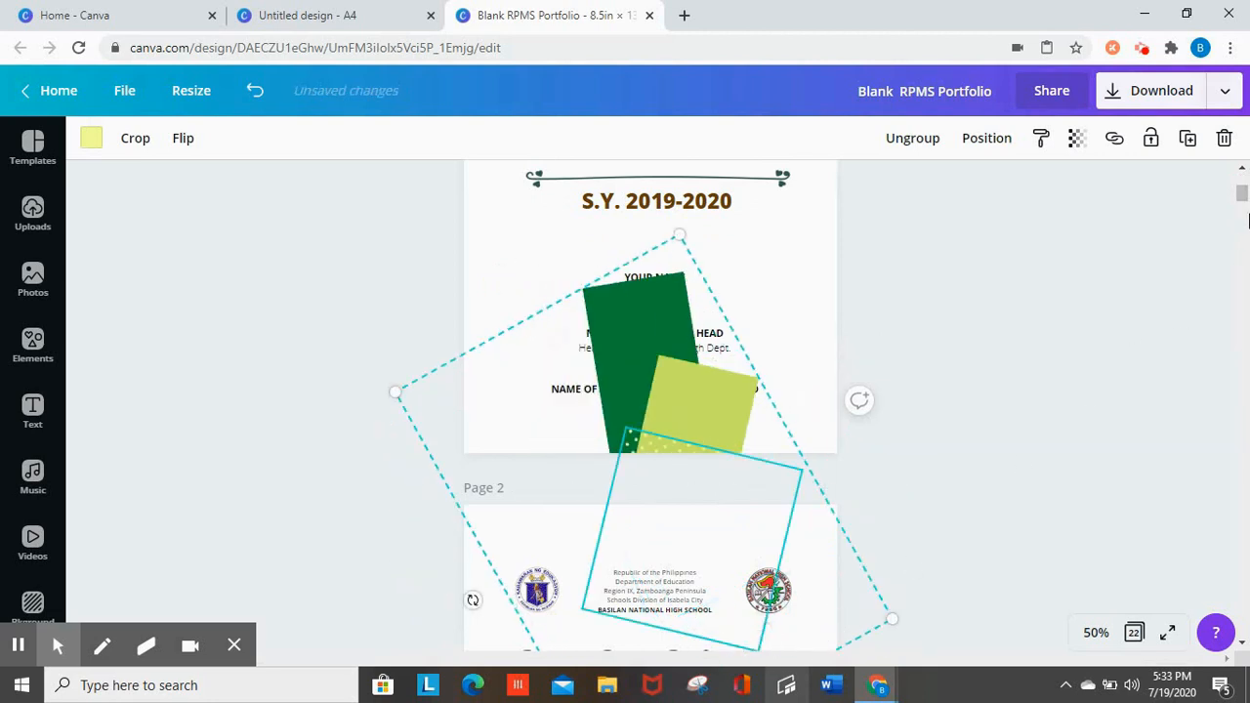
drag(1244, 195, 1244, 200)
click(671, 252)
drag(470, 439, 337, 318)
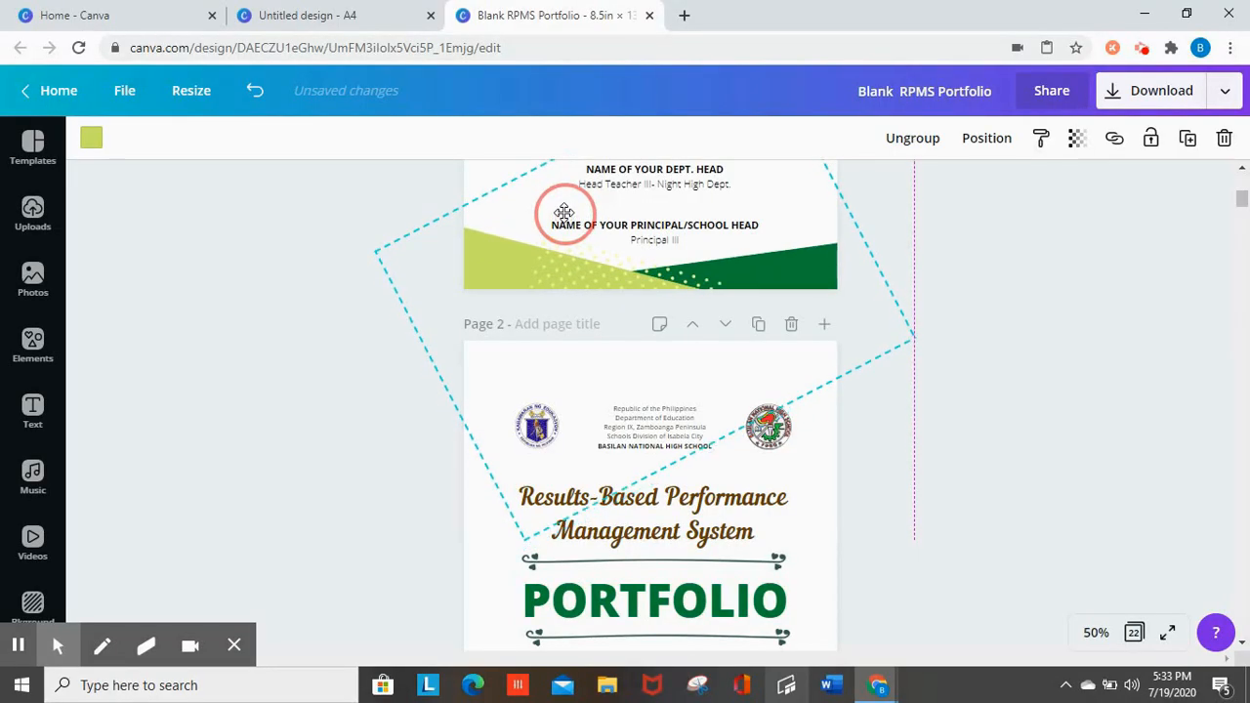
click(565, 213)
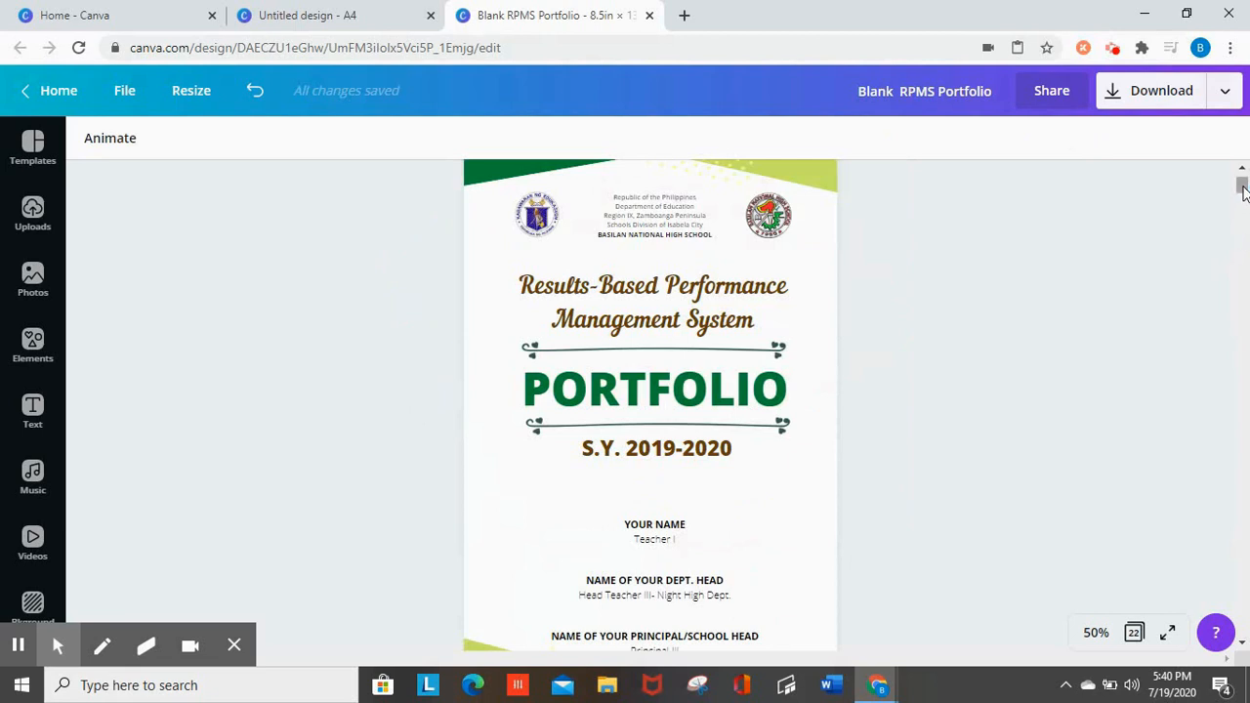
Review the finished cover's green decorations along the top and bottom edges
drag(1244, 191, 1243, 185)
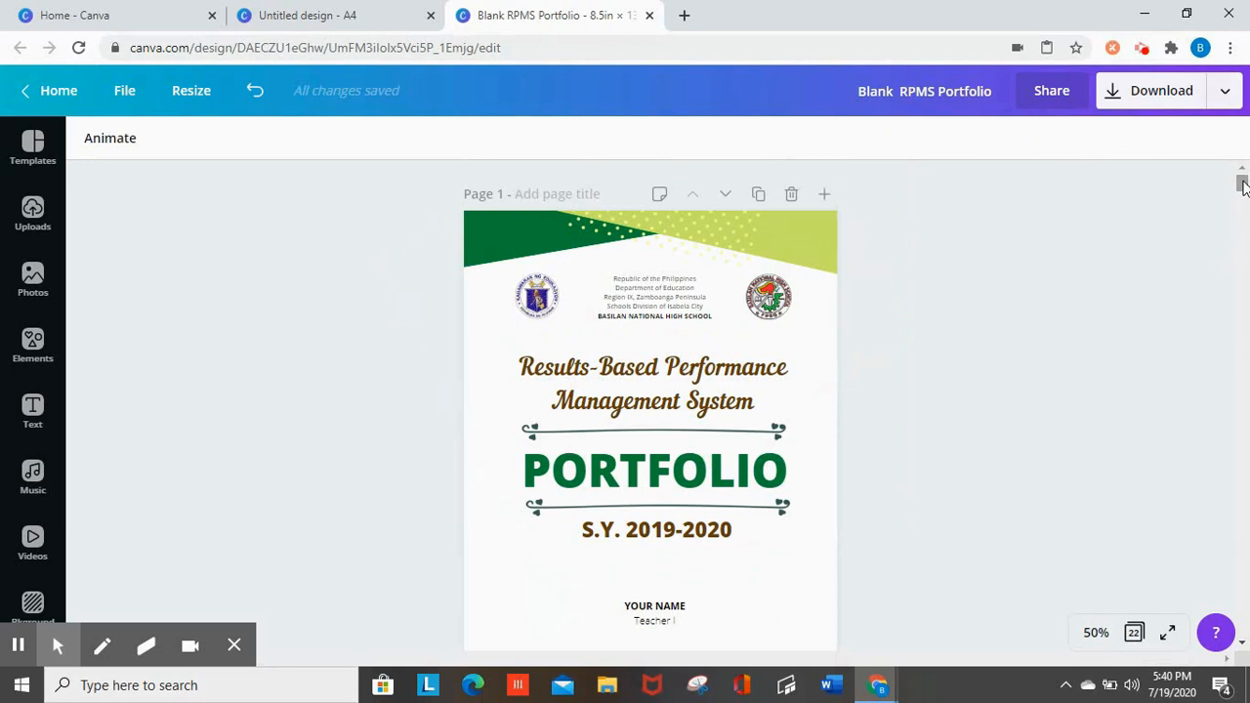
drag(1244, 188, 1242, 187)
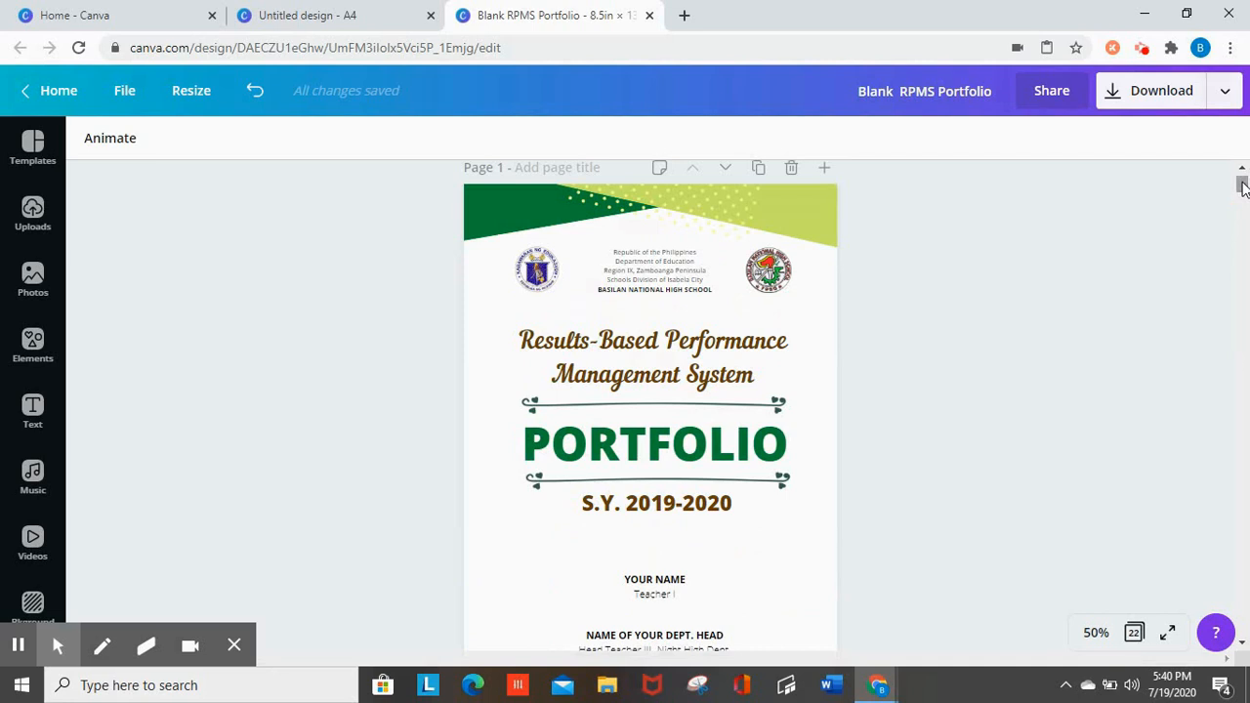
click(799, 198)
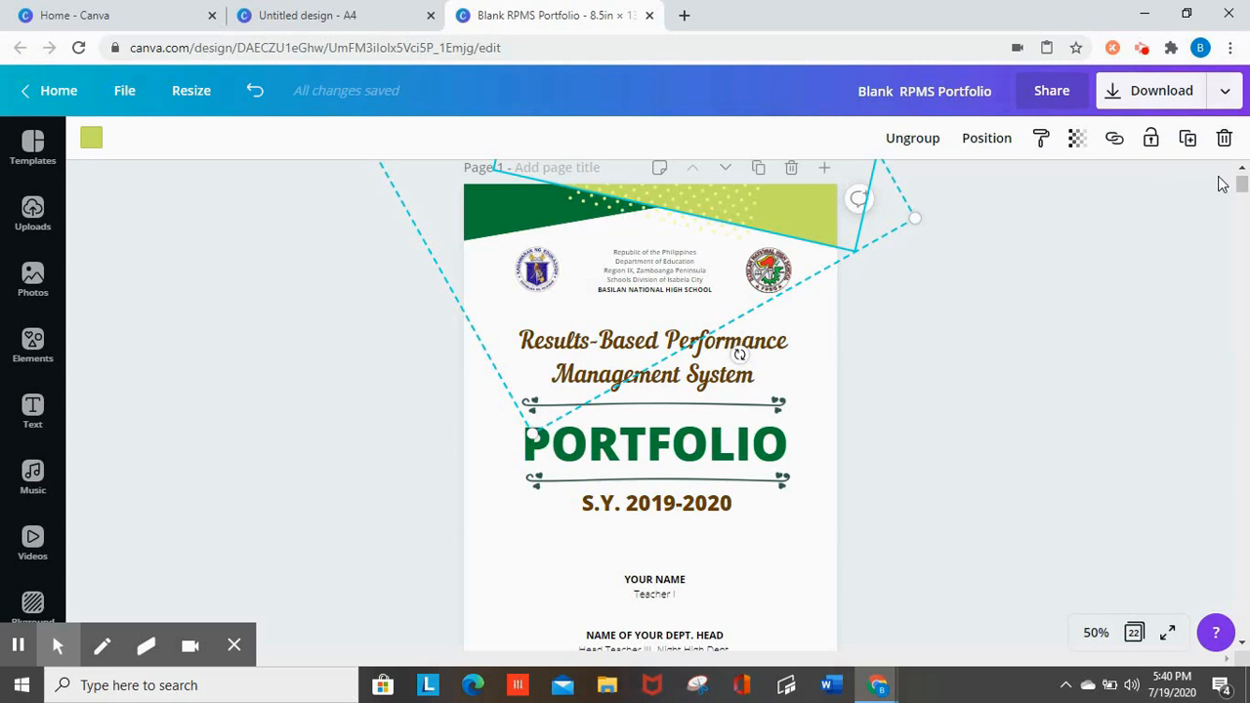
drag(1241, 186, 1243, 195)
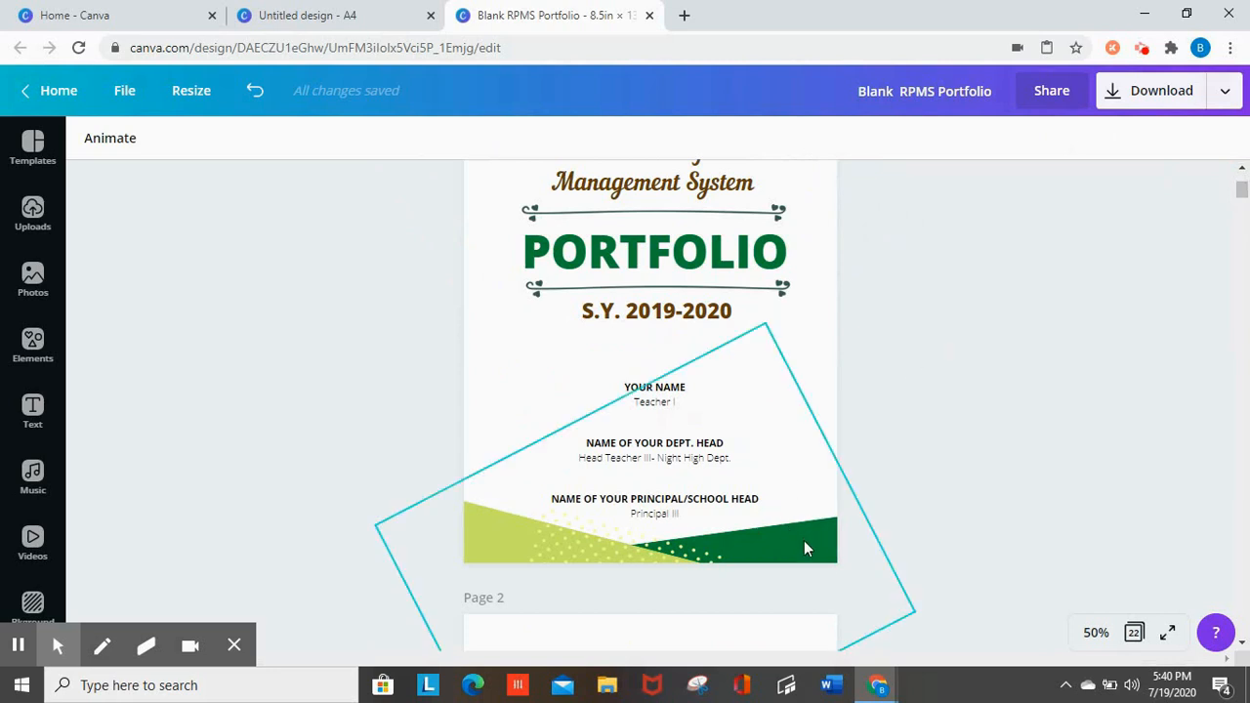
Group the cover's header and bottom green decorations into a single group
drag(1240, 194, 1242, 183)
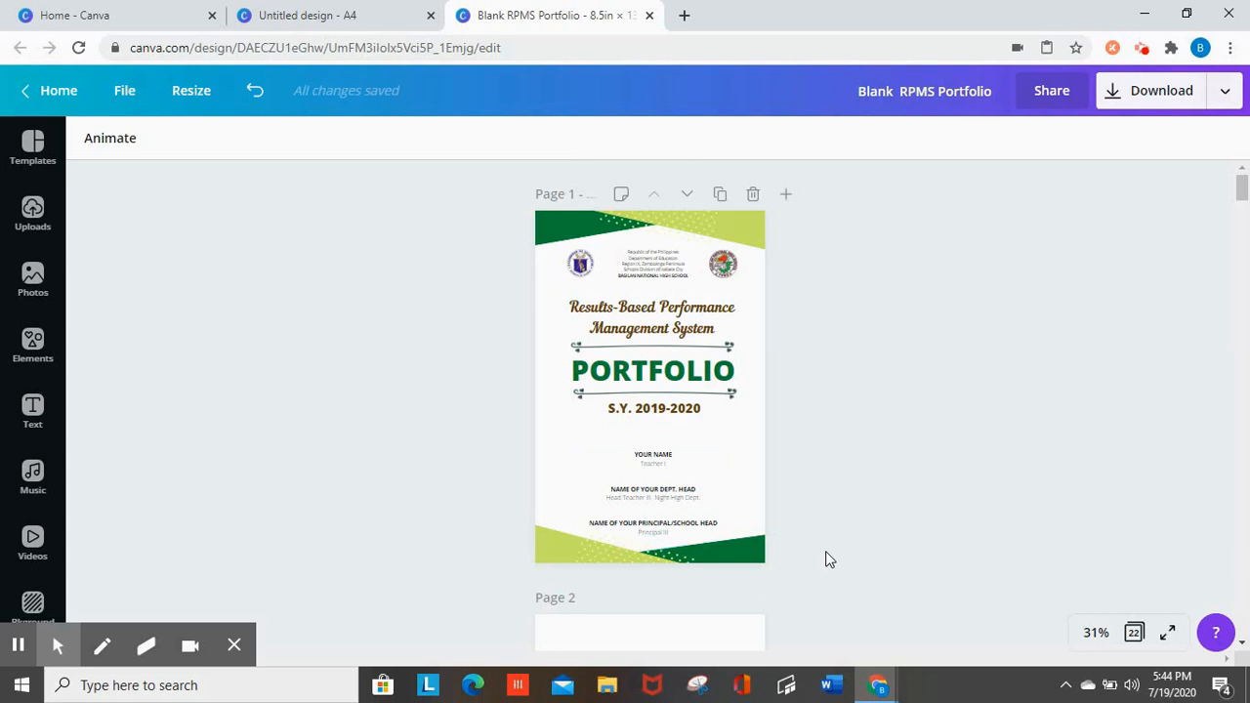
drag(828, 558, 464, 564)
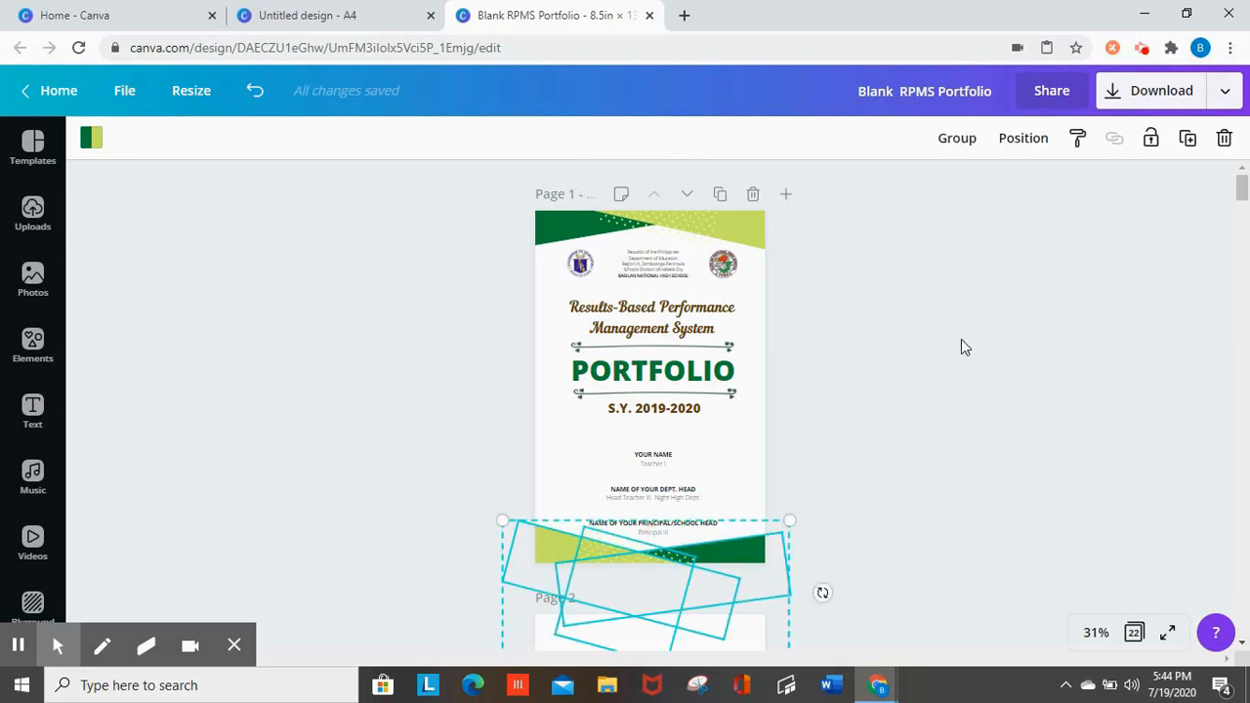
drag(813, 223, 444, 219)
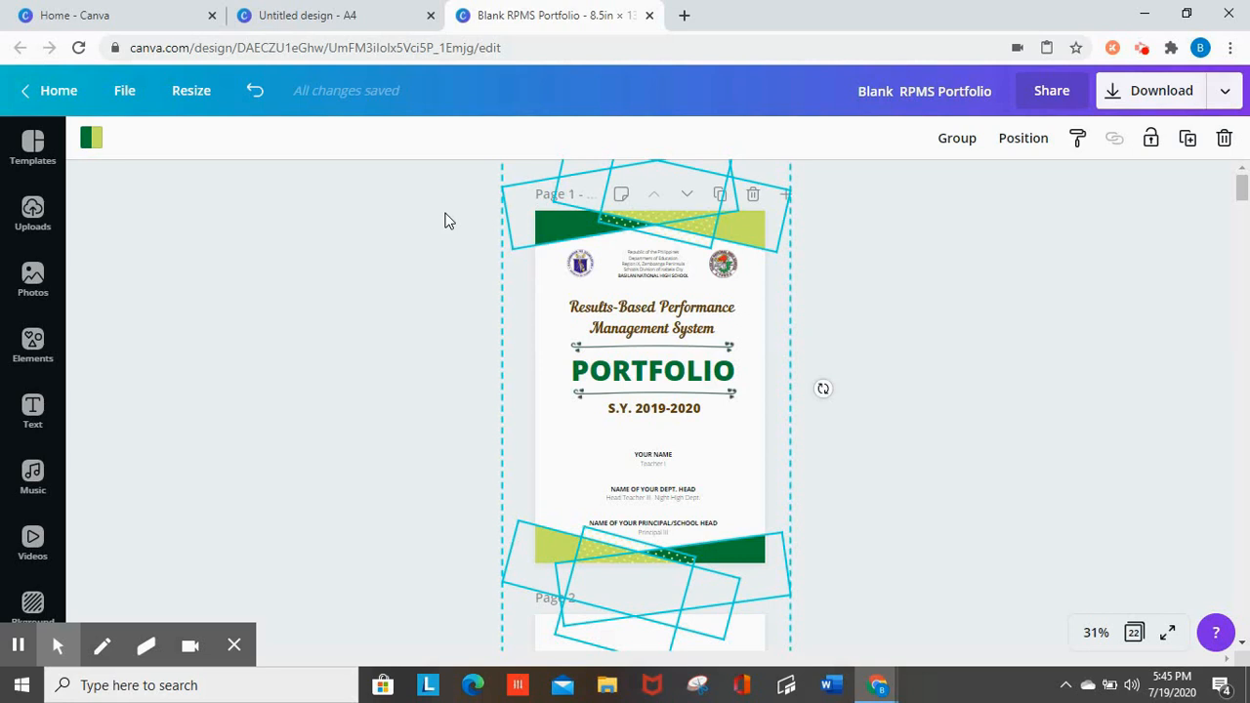
click(954, 142)
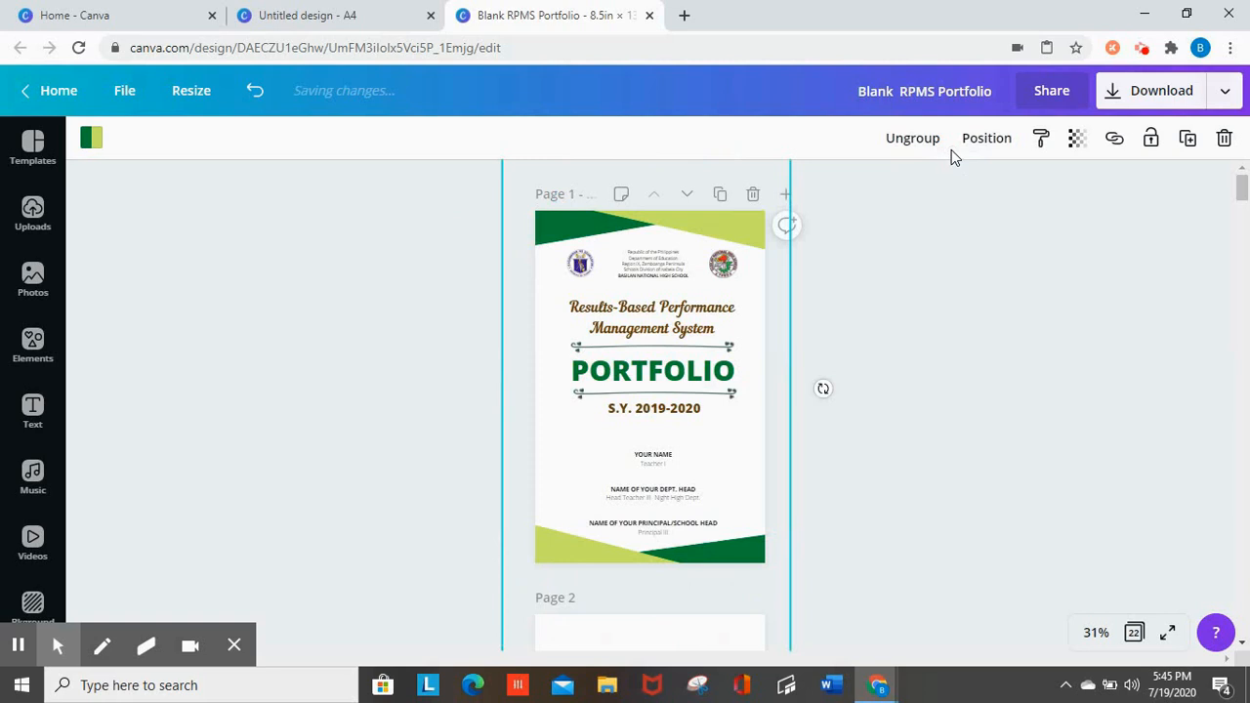
Paste copies of the grouped green decoration onto the Table of Contents on page 3 and its continuation on page 4
drag(1242, 191, 1245, 244)
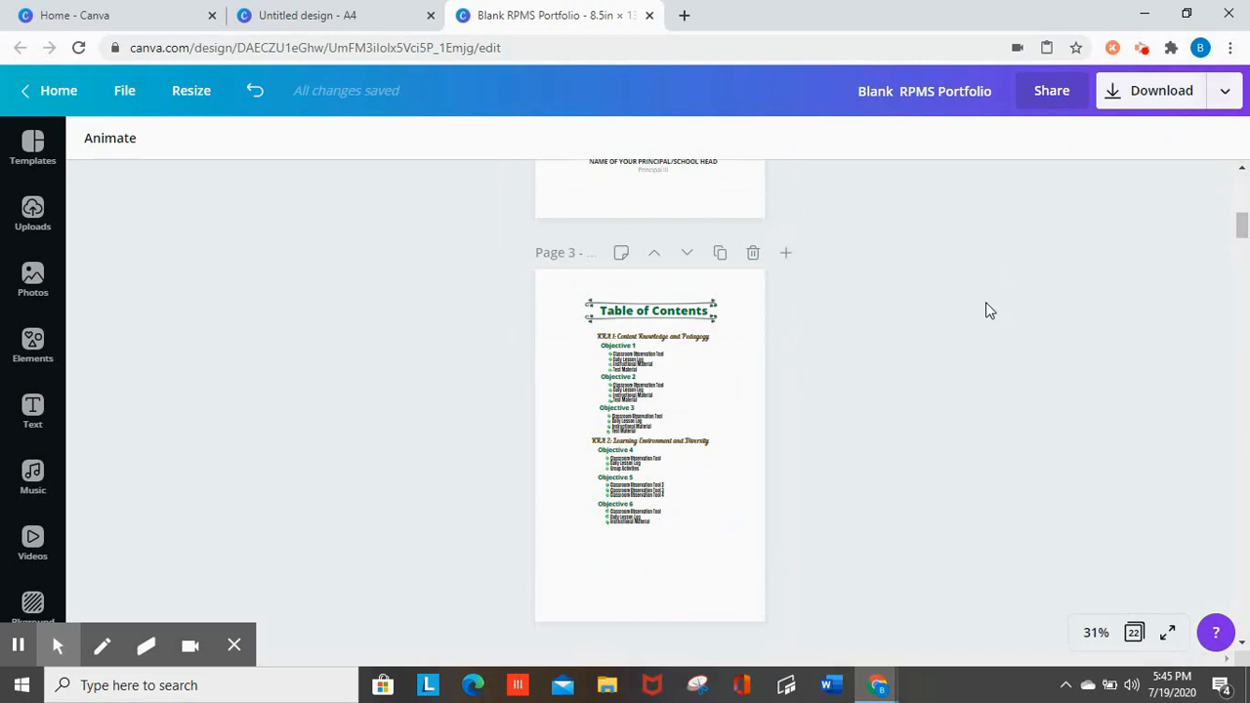
key(ctrl+v)
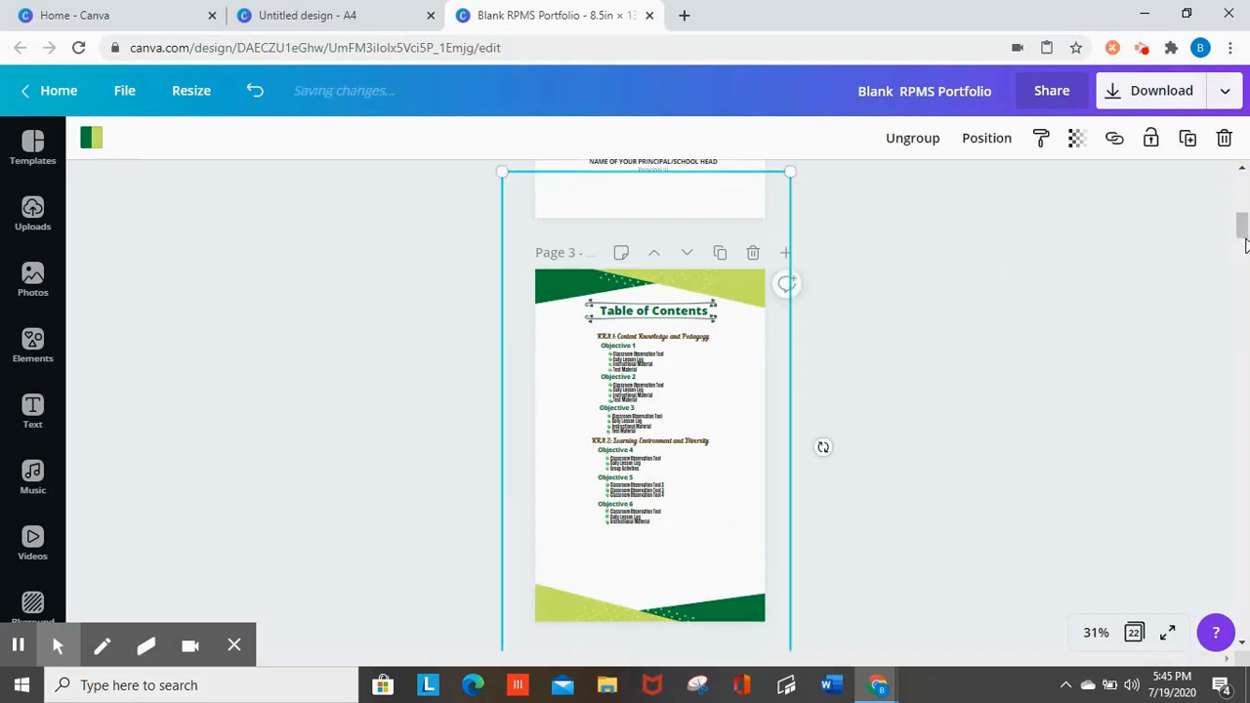
scroll(1245, 248, down, 4)
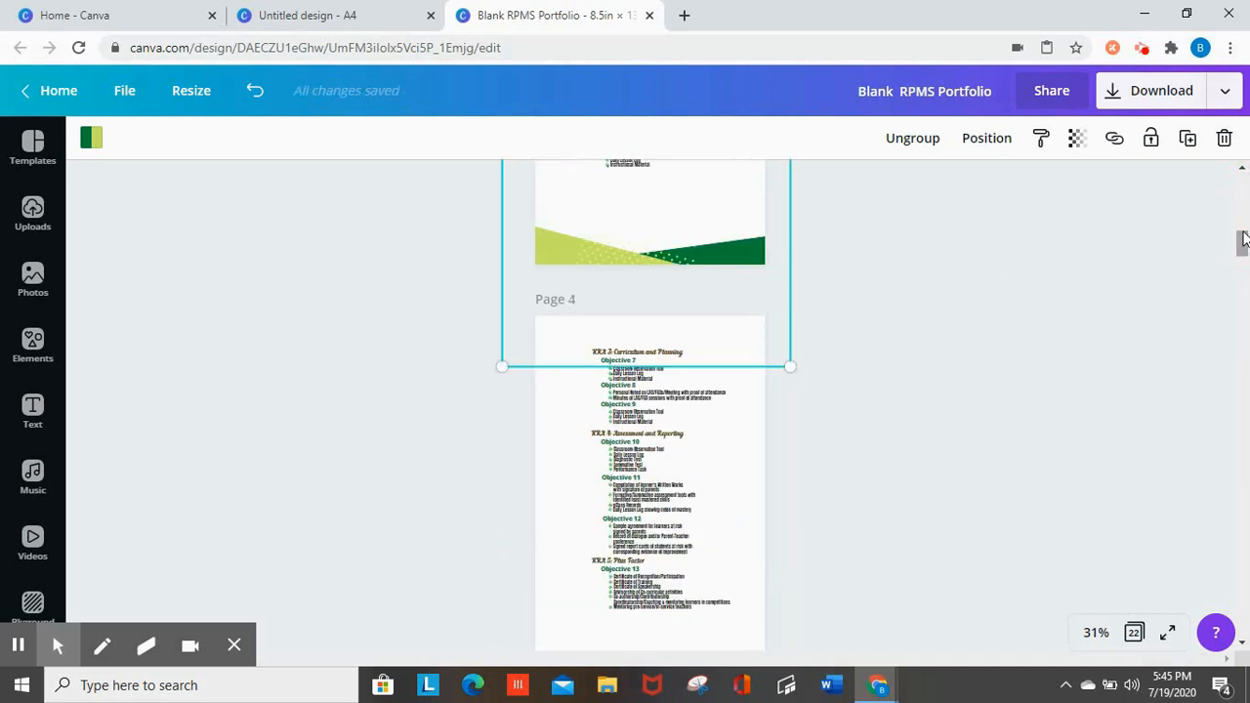
click(936, 361)
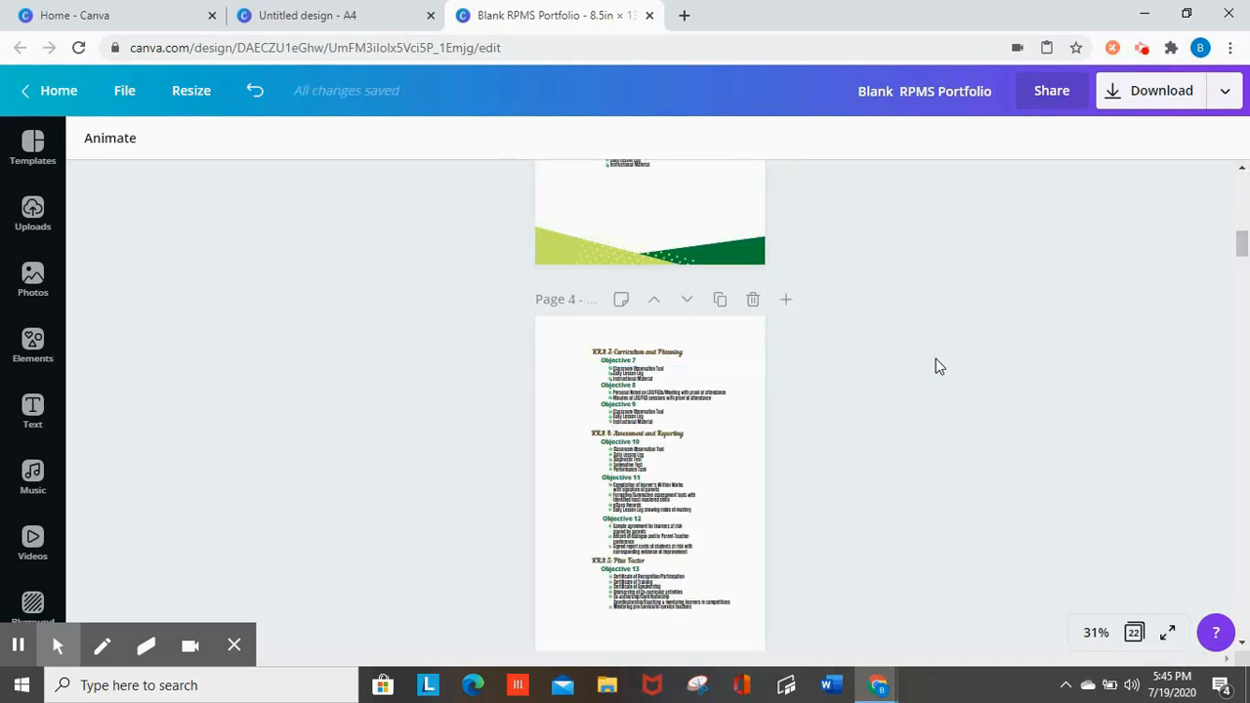
key(ctrl+v)
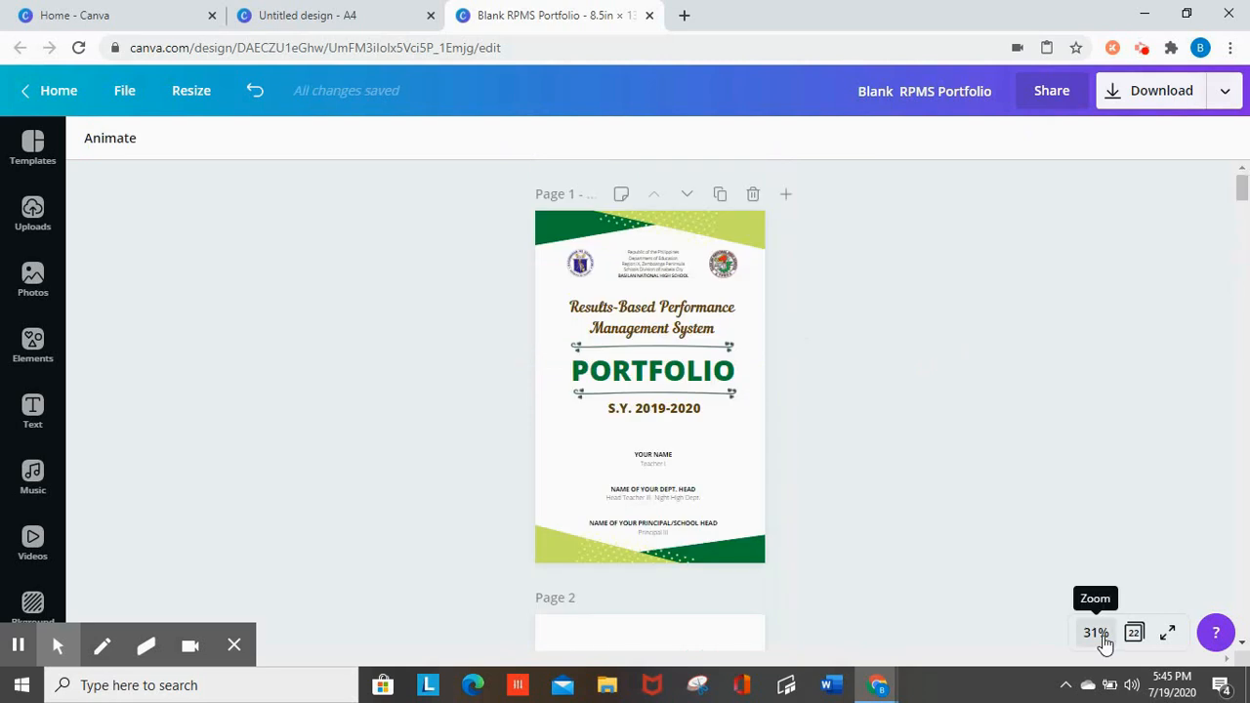
Recolor the cover's header decoration, making the yellow-green shape light blue #38b6ff and the dark green shape dark blue
click(1096, 633)
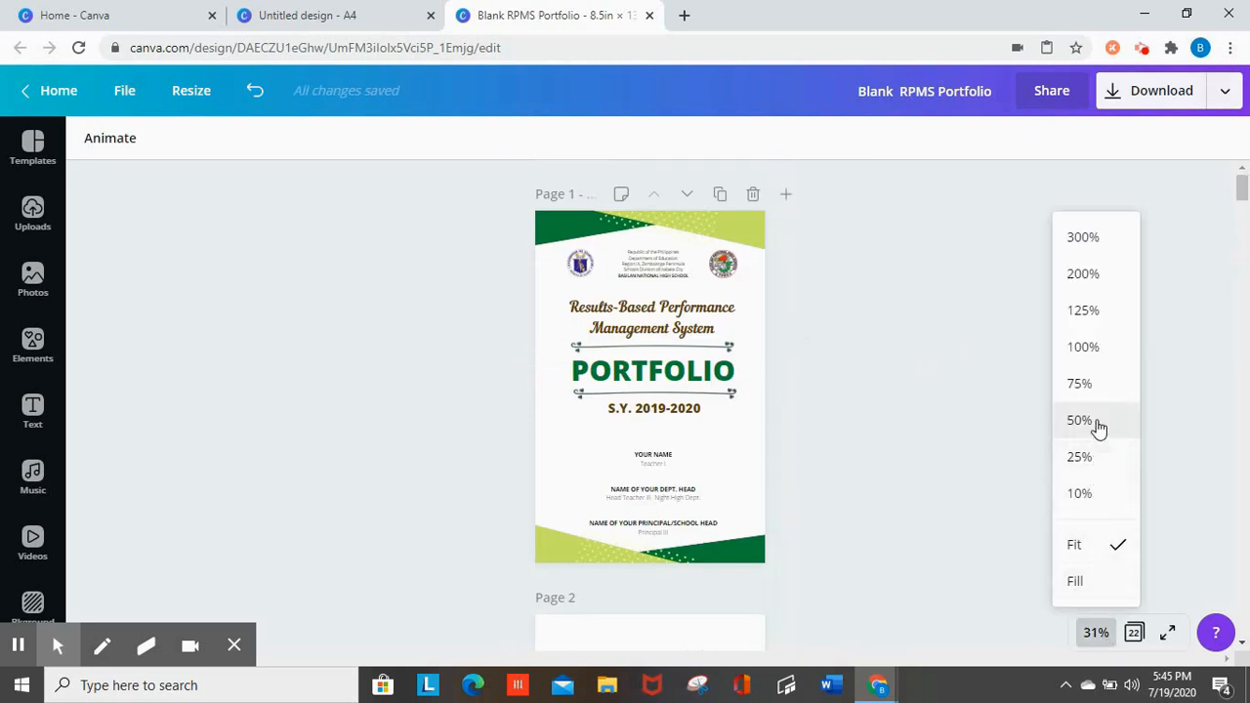
click(976, 338)
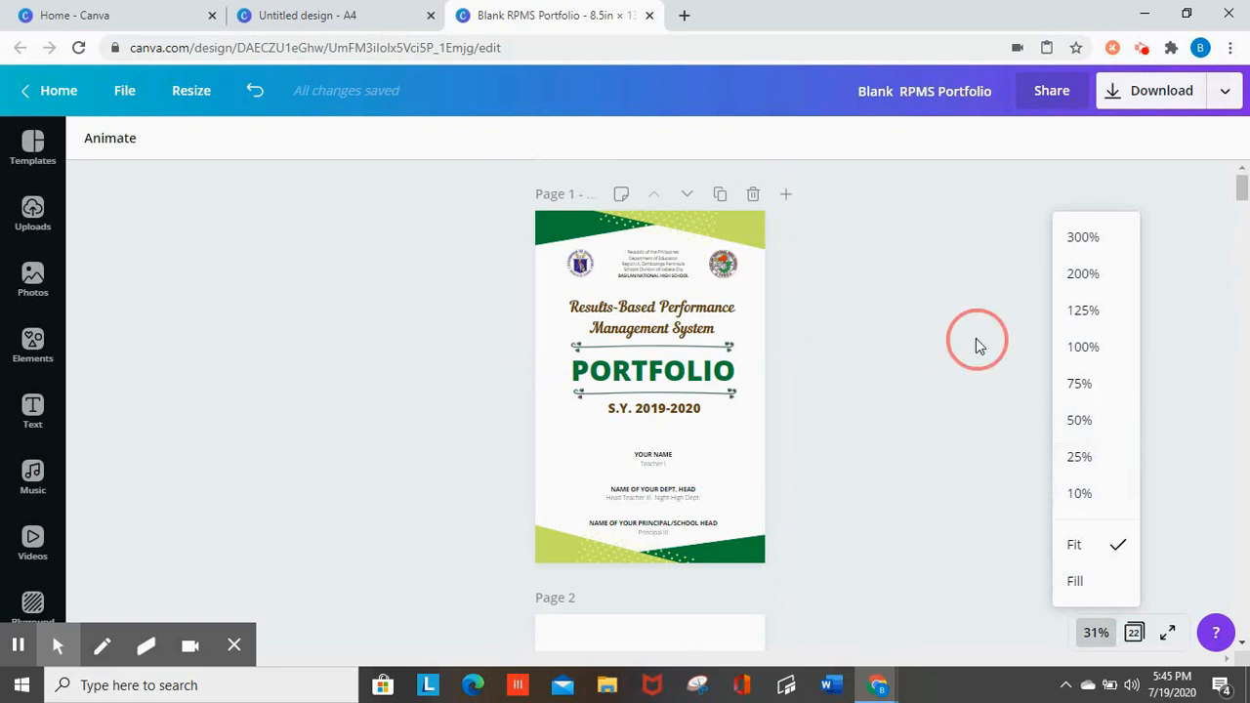
click(744, 238)
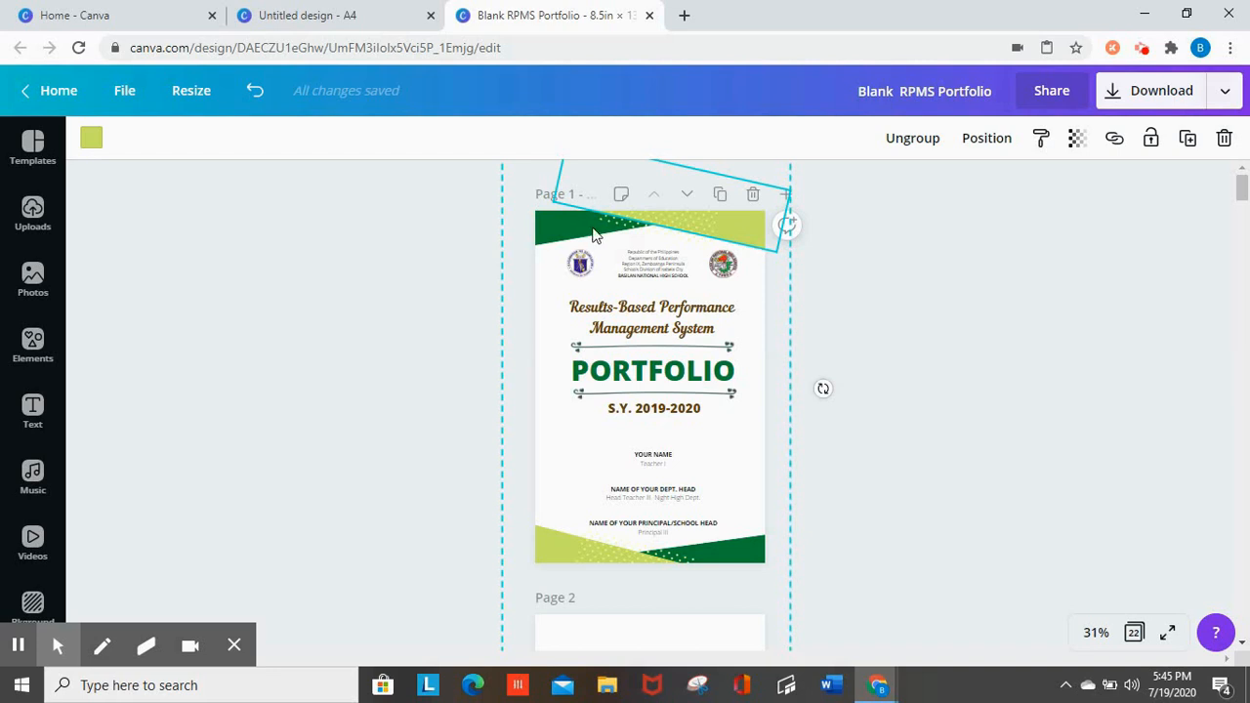
click(89, 145)
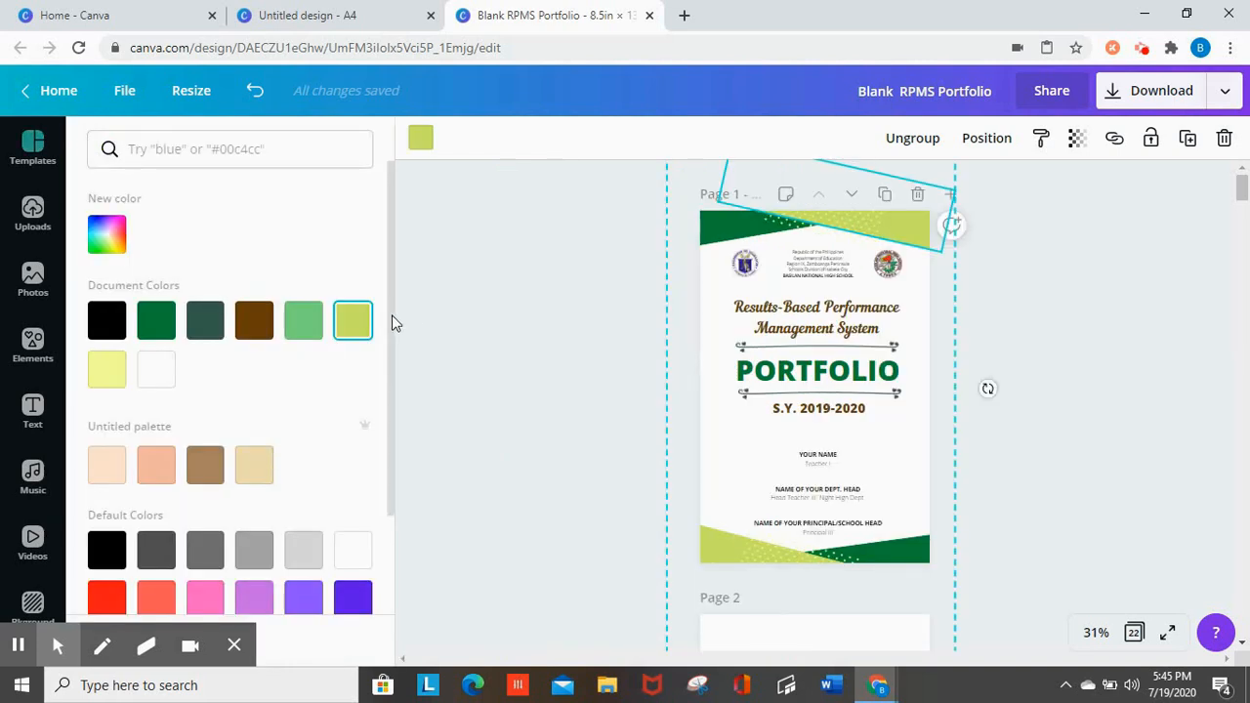
drag(393, 317, 384, 455)
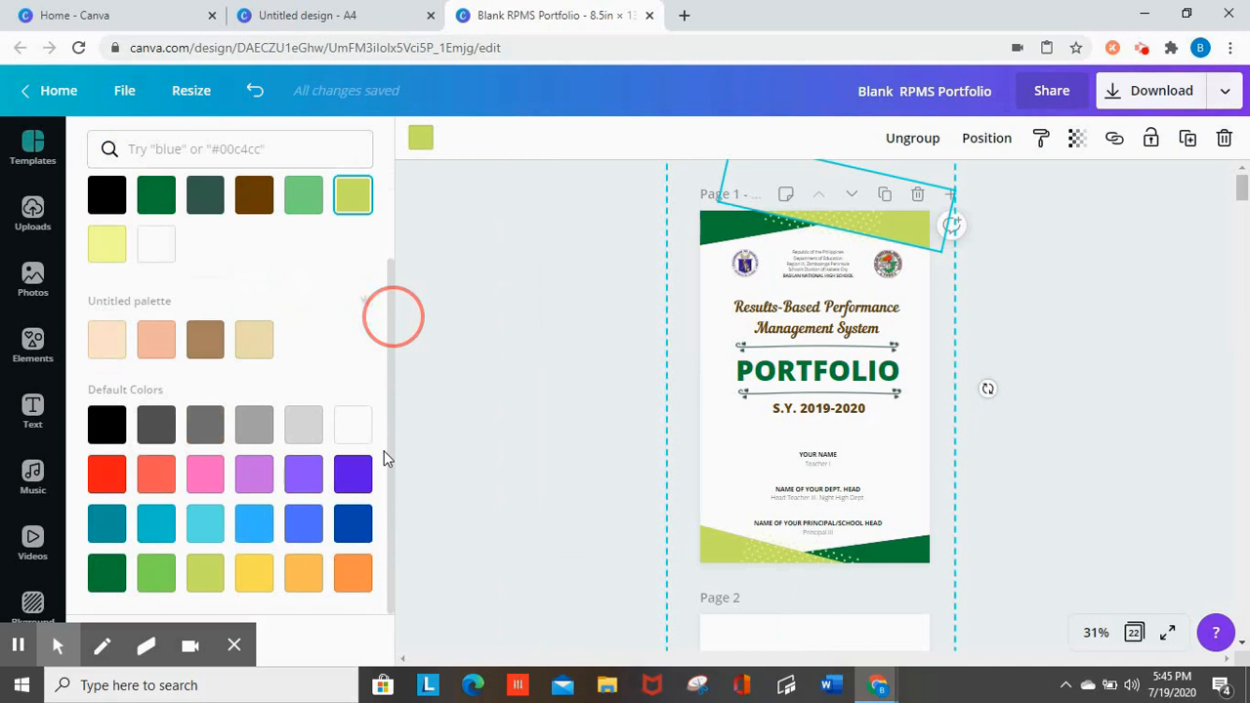
click(304, 523)
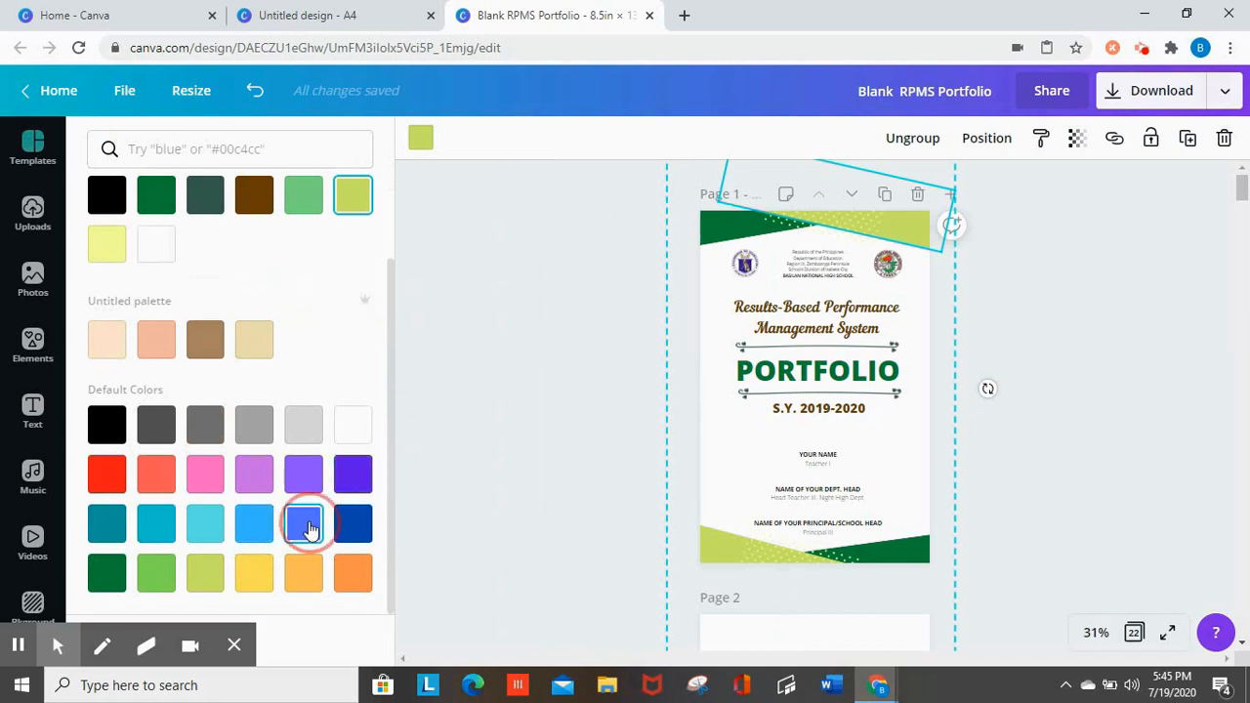
click(254, 524)
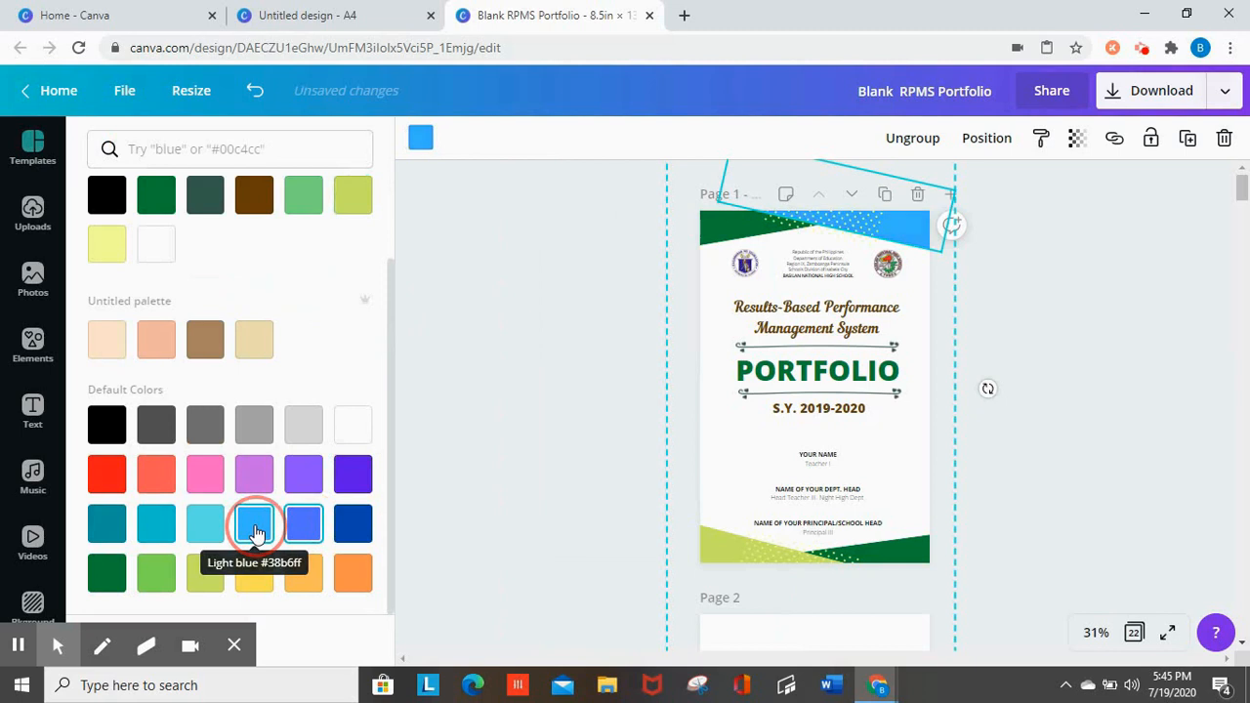
click(106, 574)
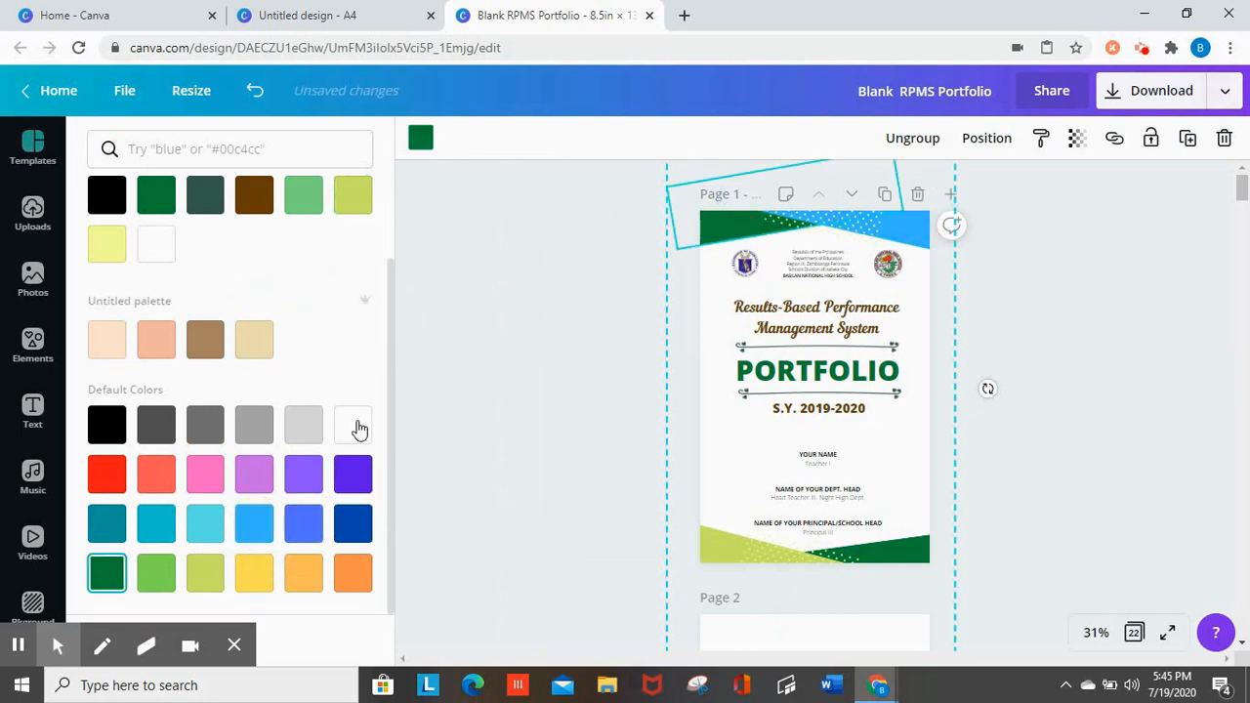
click(350, 536)
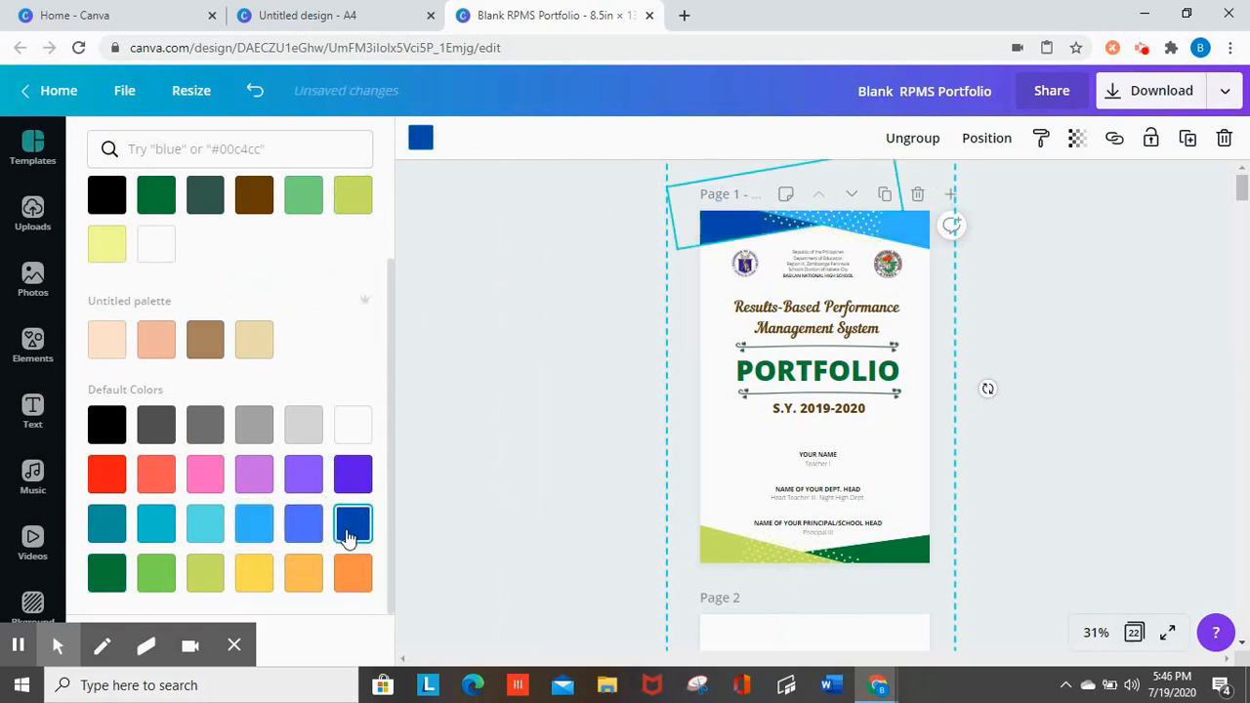
Recolor the cover's bottom decoration to match, with the yellow-green shape light blue and the green shape dark blue
click(714, 558)
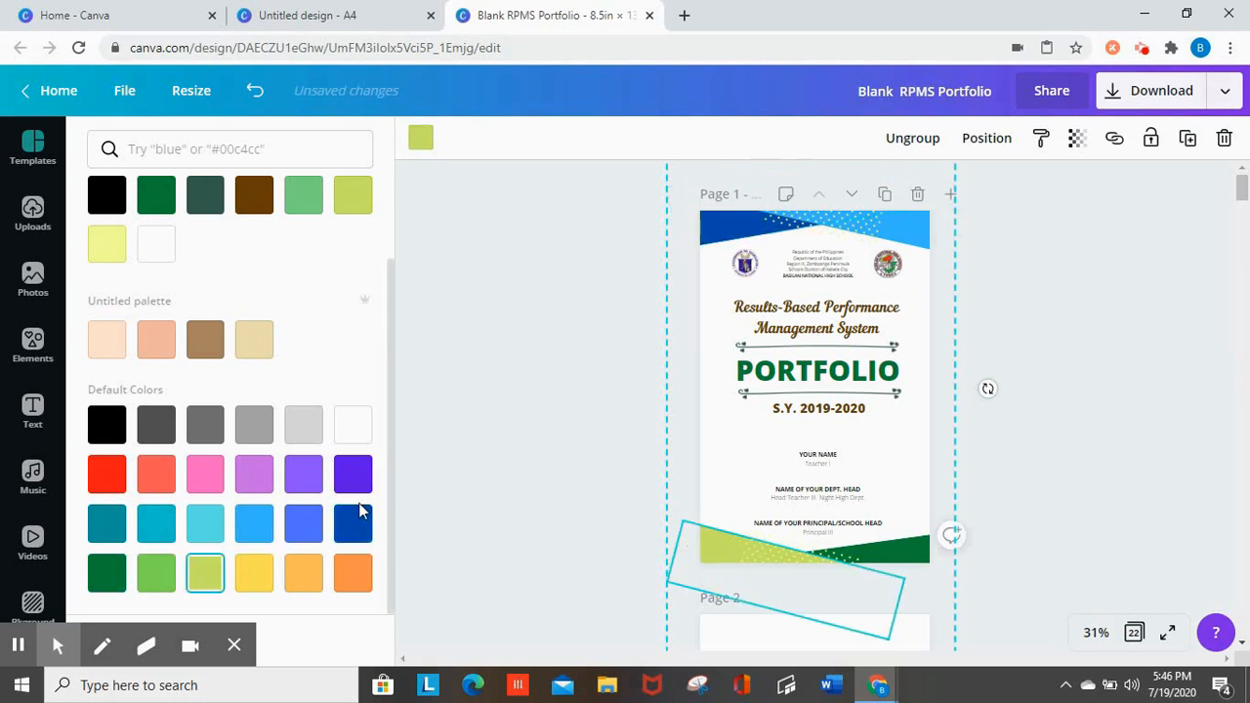
click(254, 523)
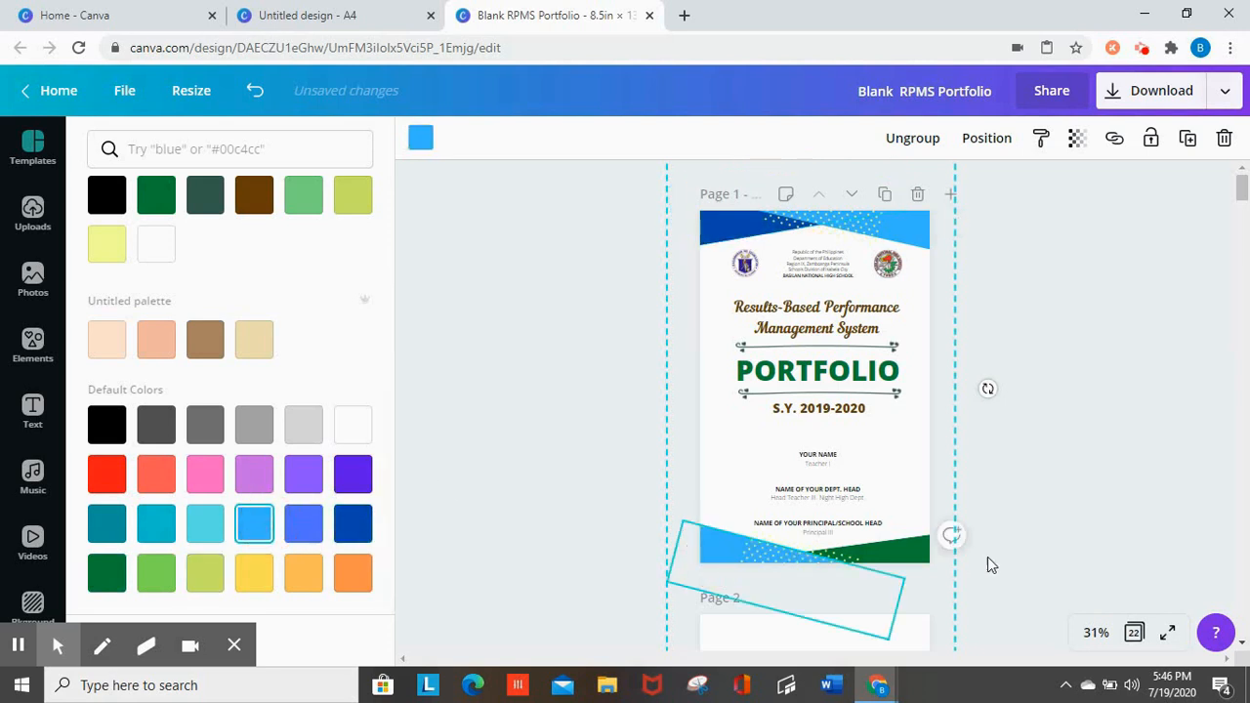
click(869, 554)
click(349, 530)
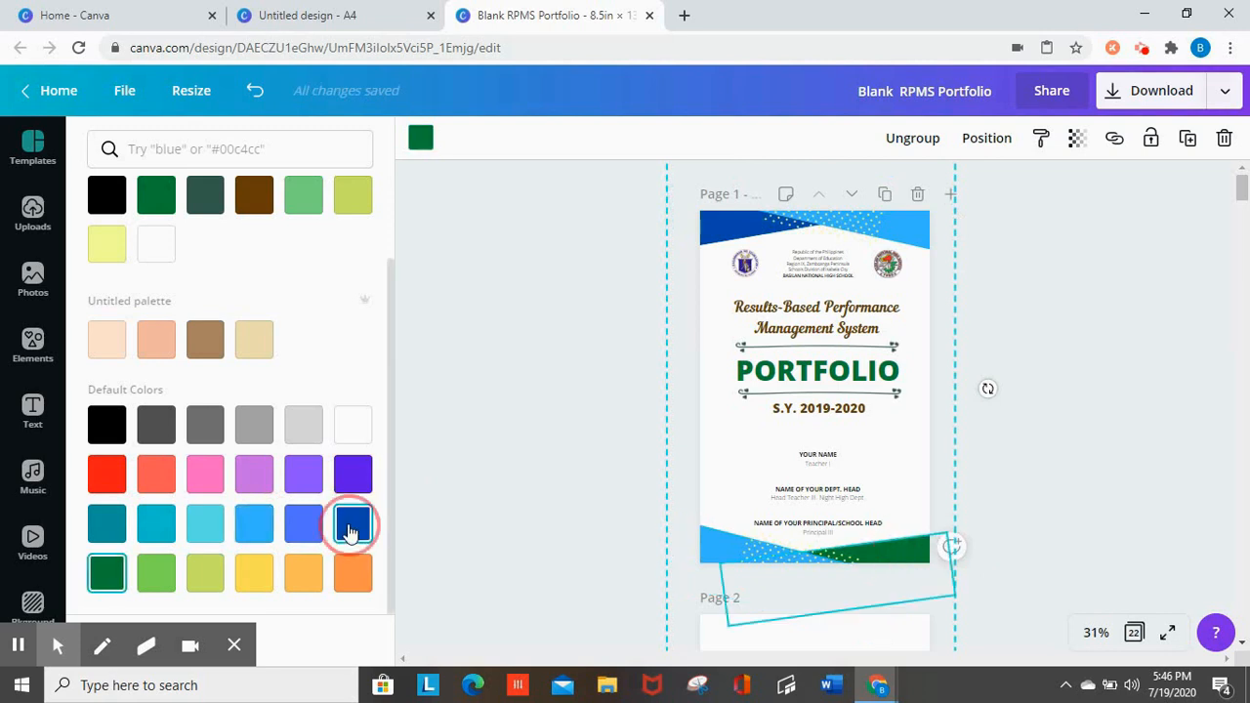
click(561, 455)
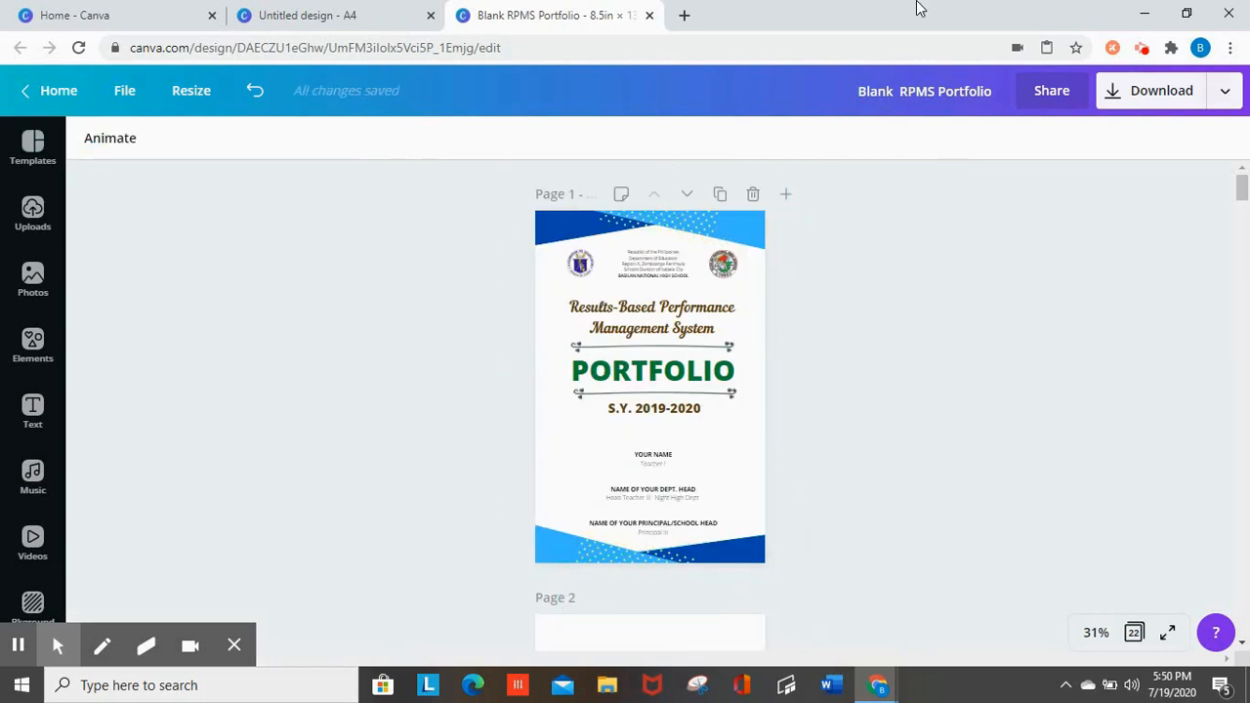
Delete the blue decoration group from the cover page
click(474, 218)
drag(474, 218, 1080, 220)
drag(503, 234, 782, 239)
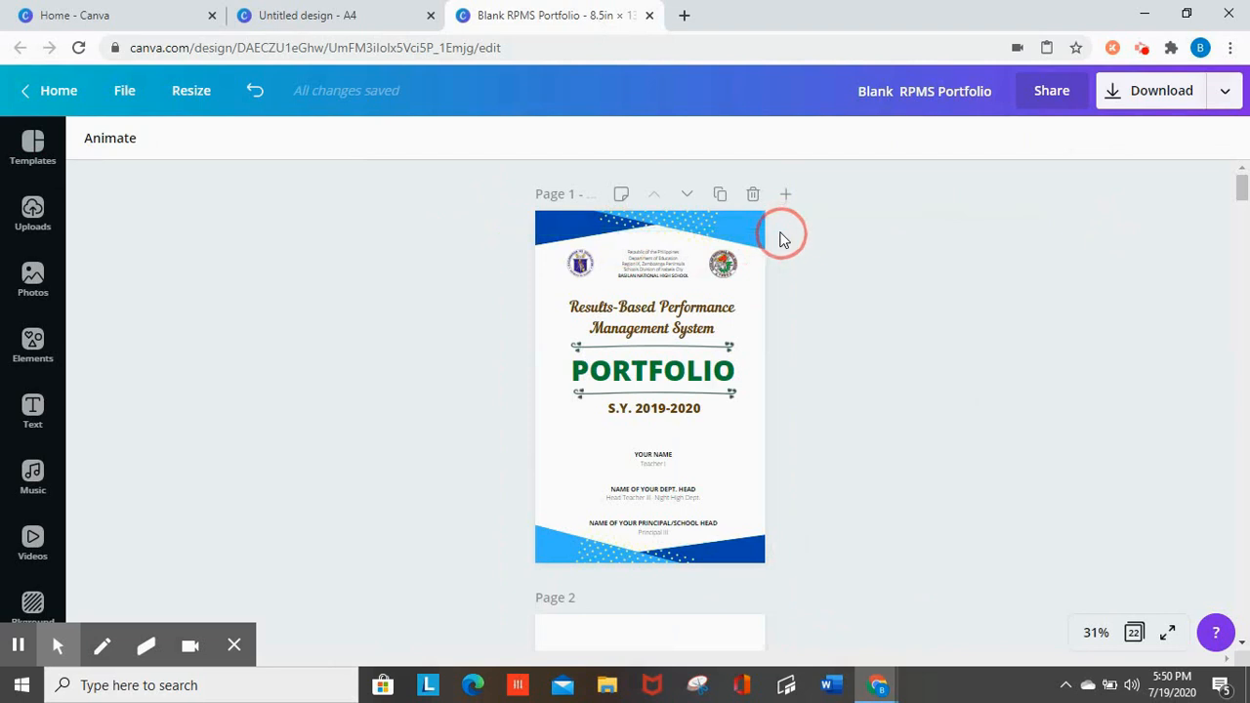
click(753, 321)
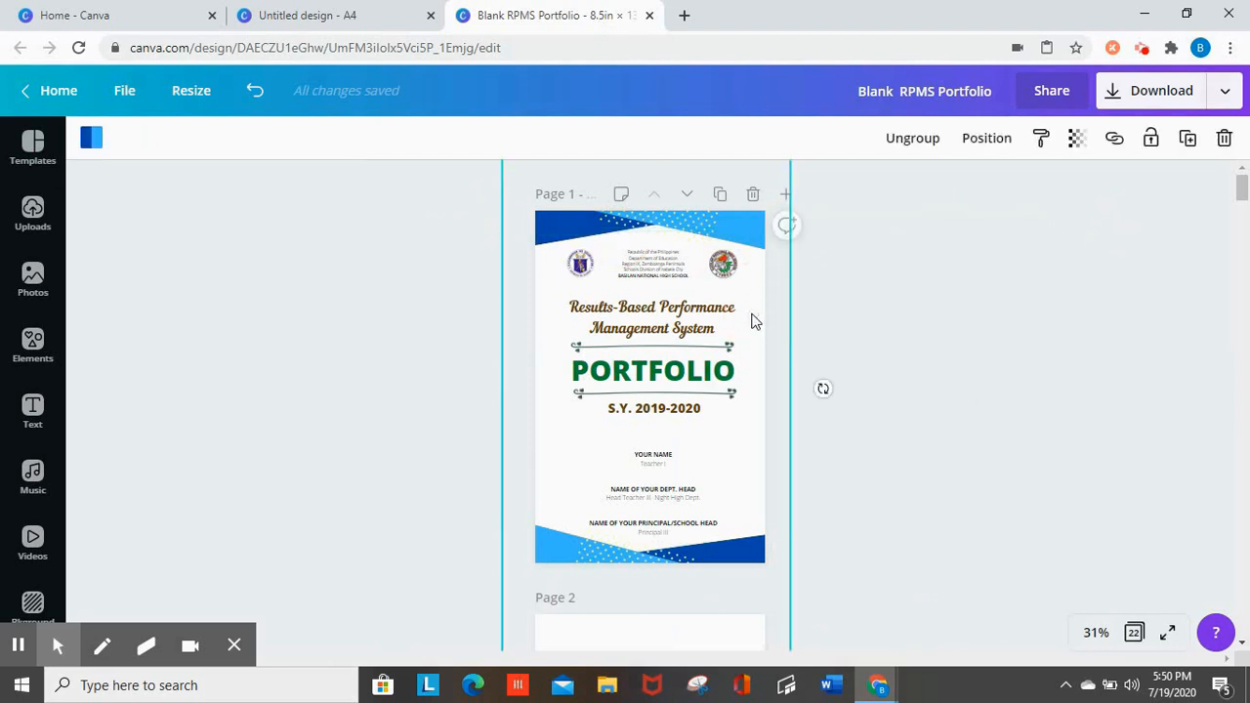
Apply the white wedding planner resume template with green leaves to the untitled A4 design
click(329, 17)
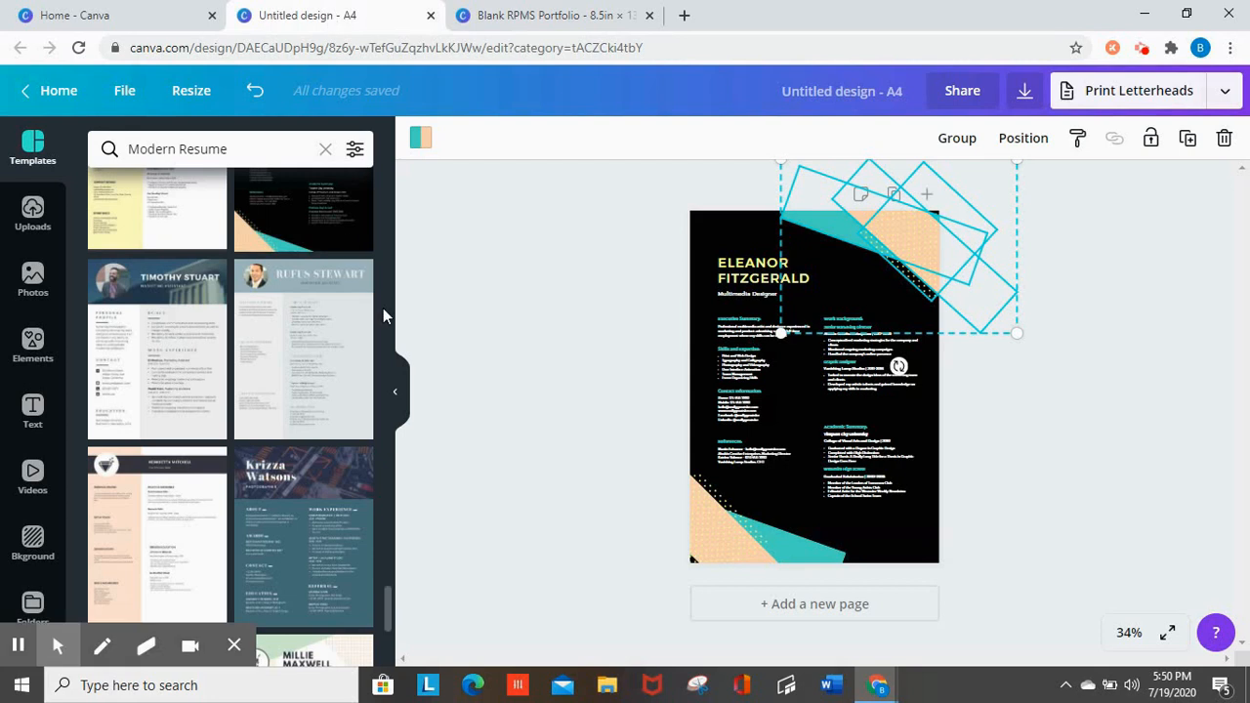
drag(388, 618, 390, 590)
click(295, 354)
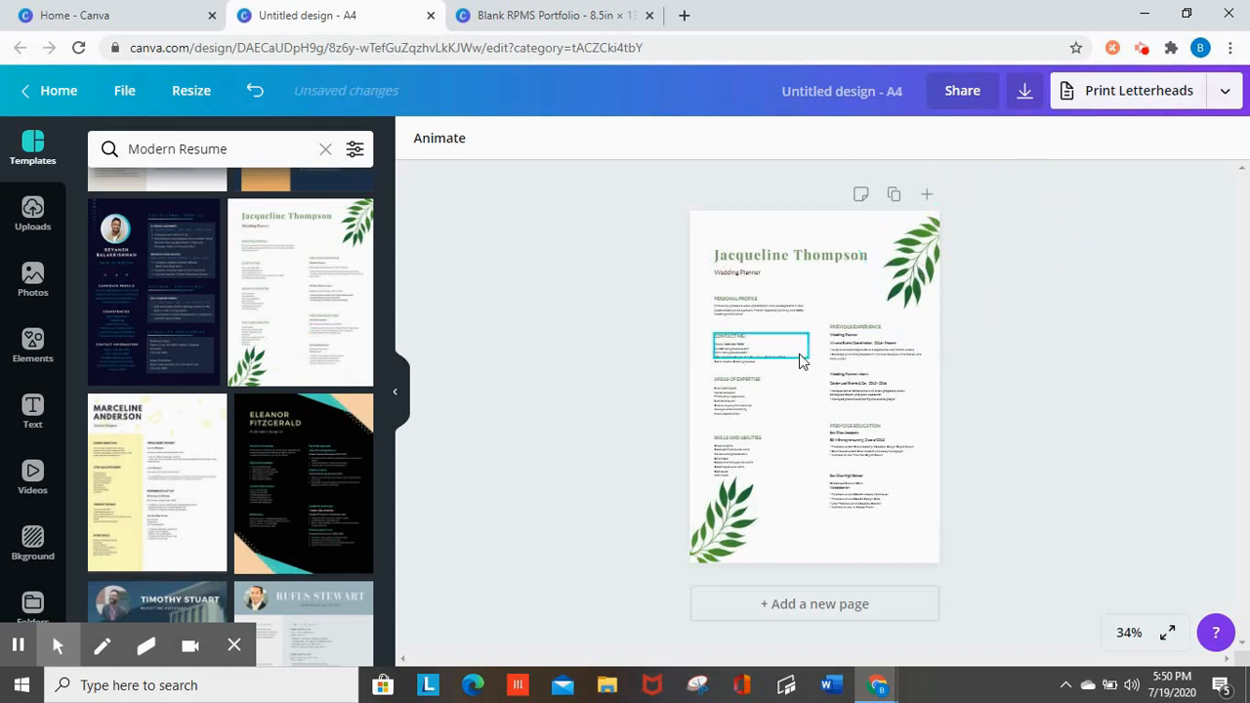
Copy the resume template's two leaf branches and paste them onto the cover of the Blank RPMS Portfolio
click(928, 268)
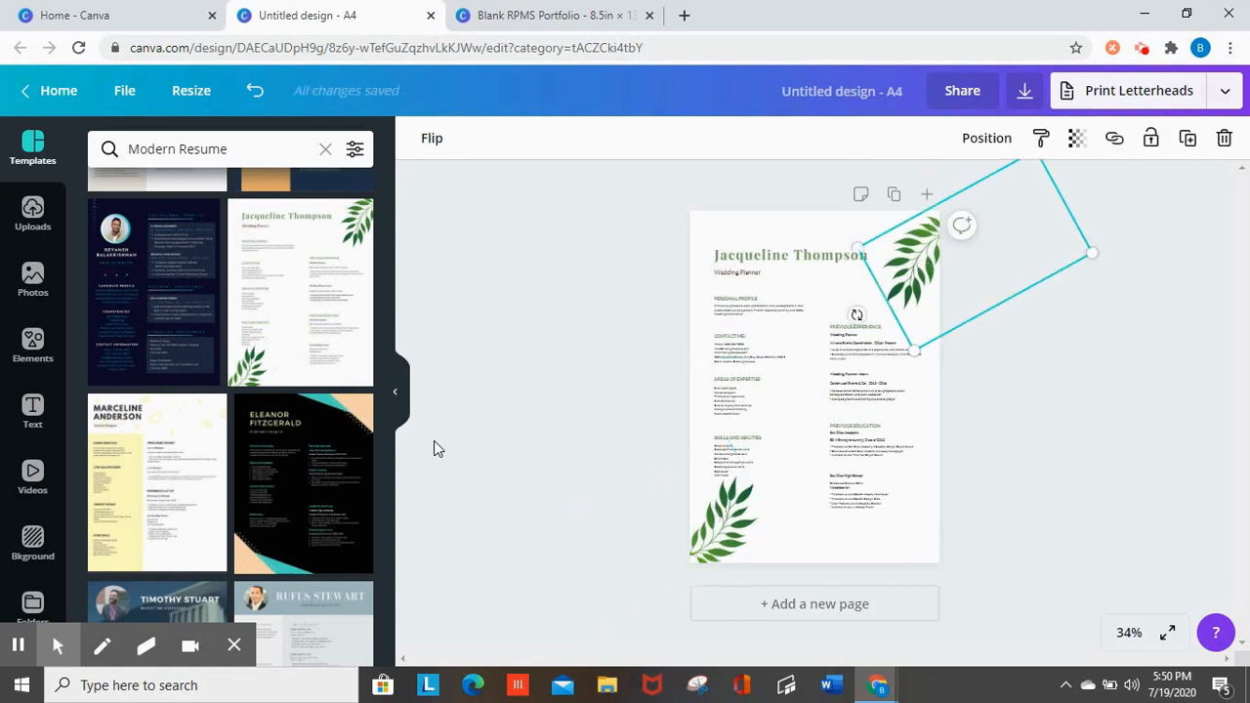
drag(387, 576, 387, 596)
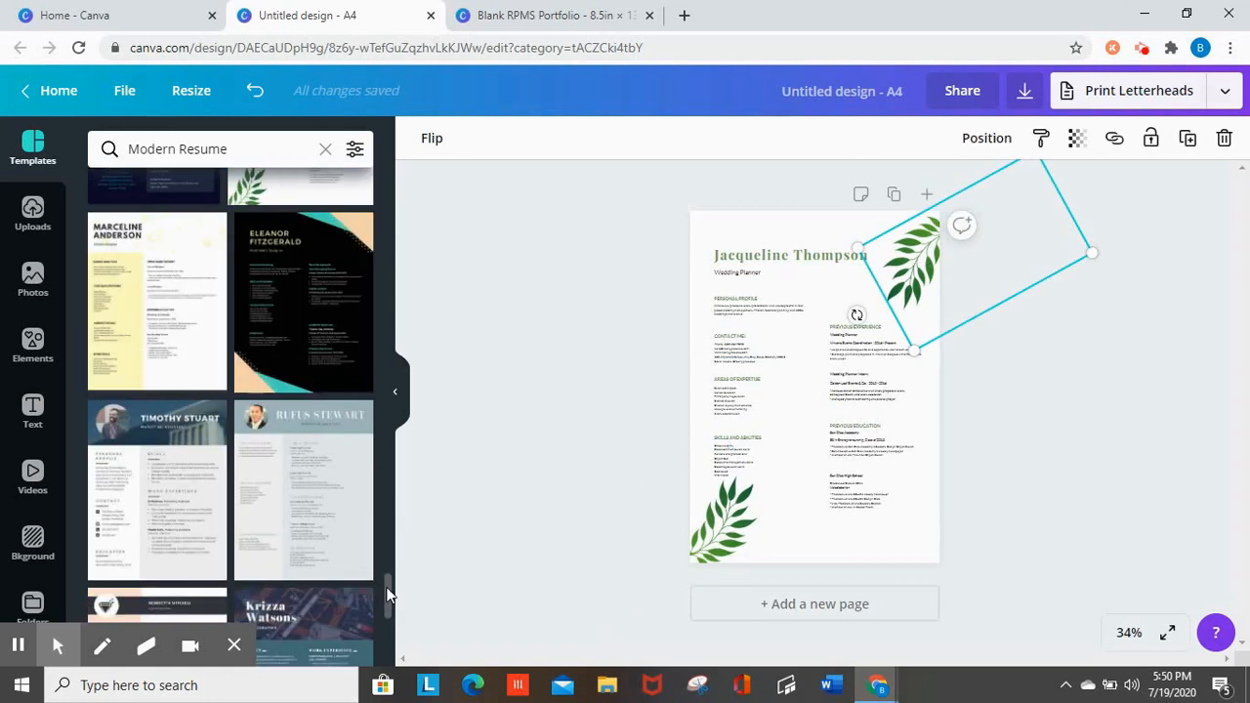
shift+click(750, 511)
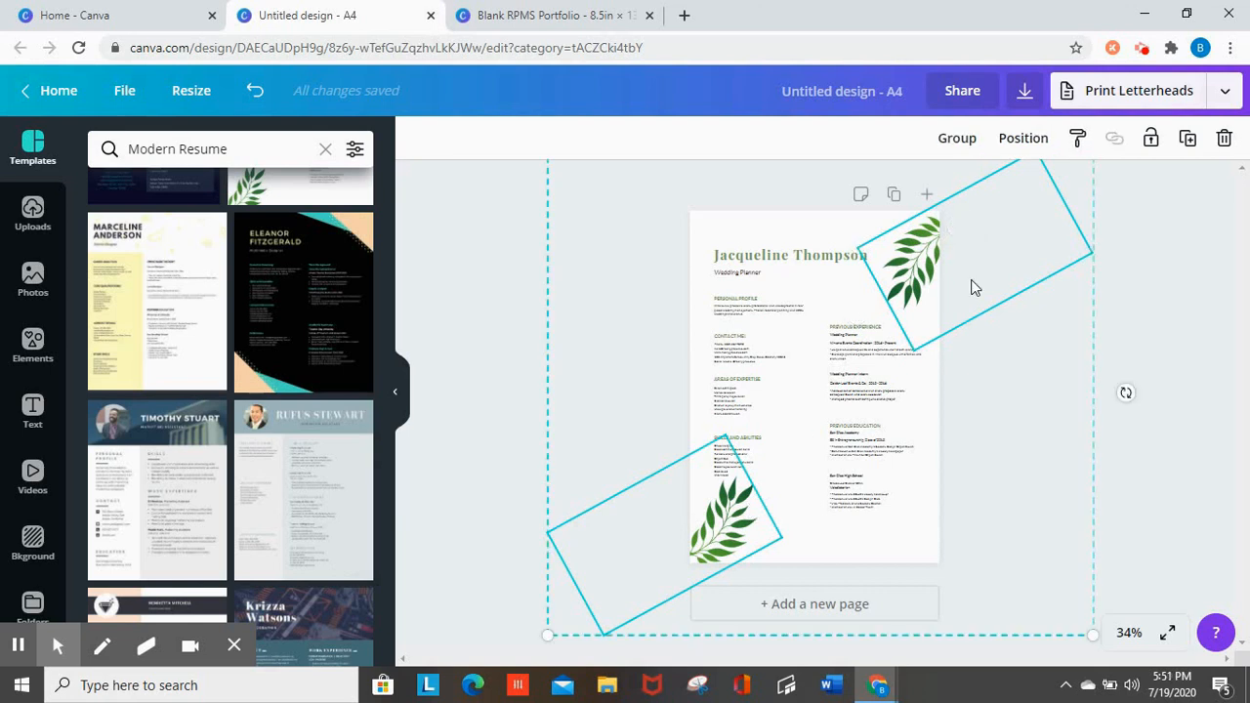
key(ctrl+Tab)
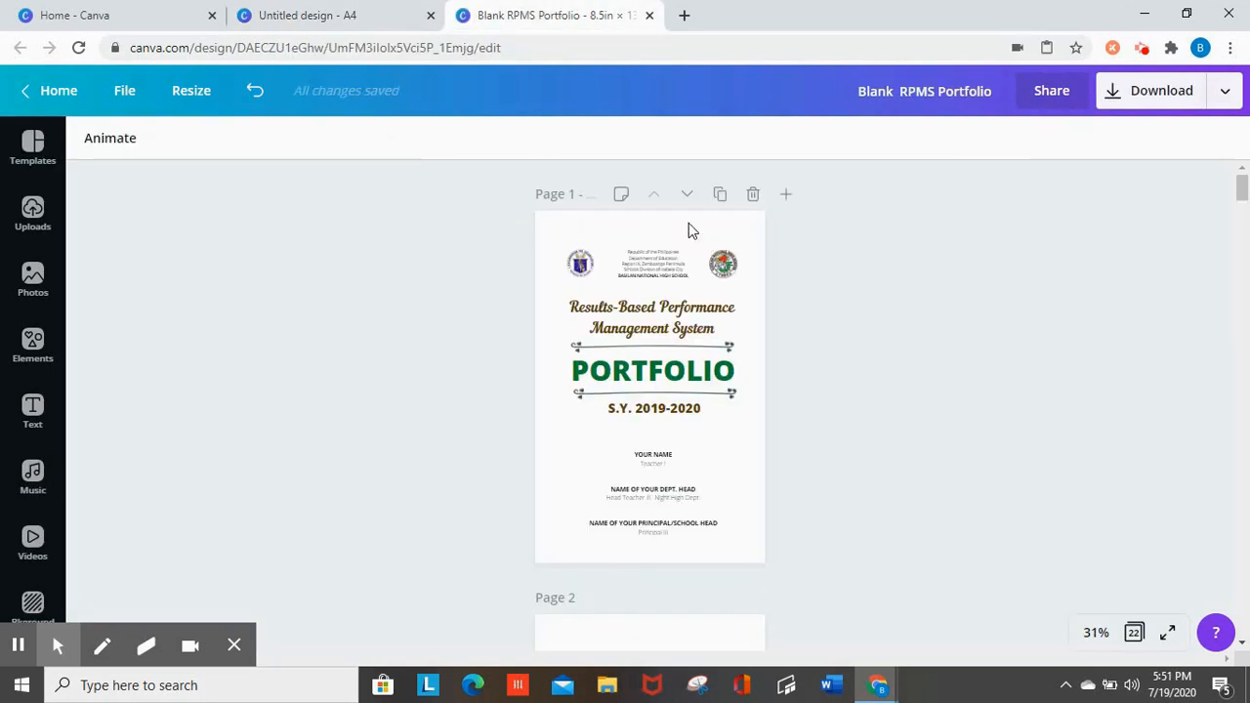
key(ctrl+v)
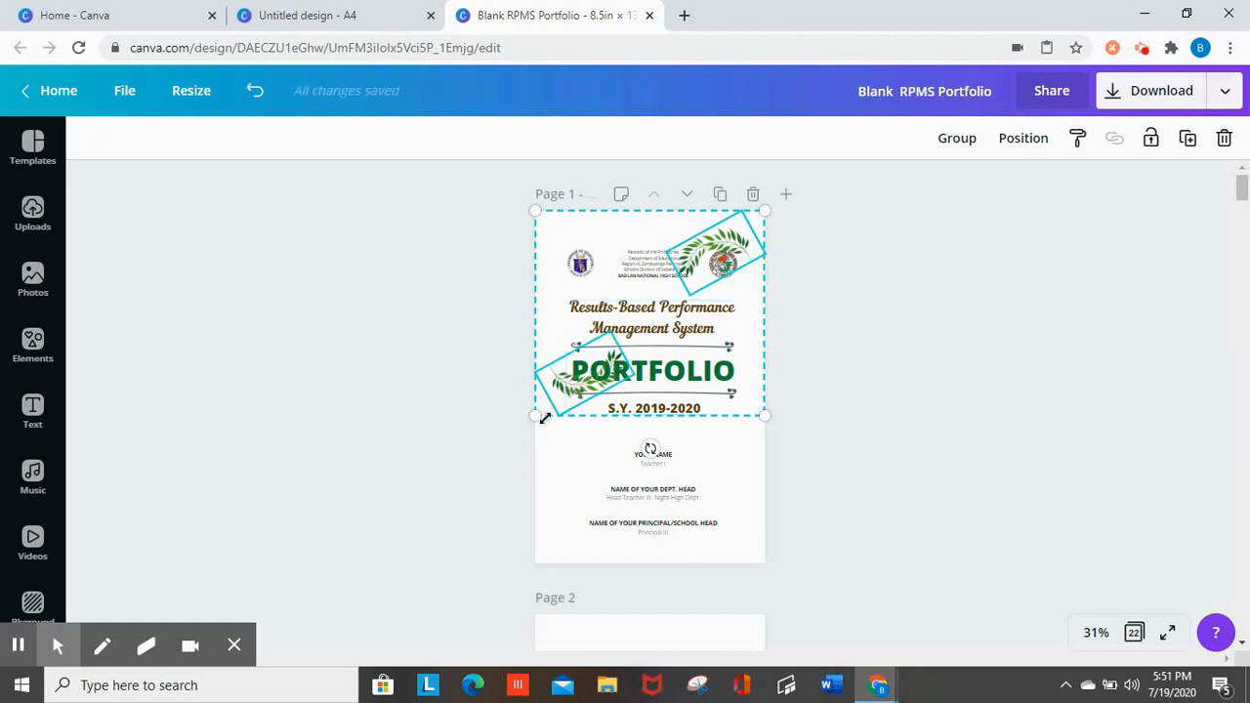
Move the leaf branches into the cover page's lower-left and upper-right corners, and fit the page in the view
click(901, 447)
drag(562, 398, 544, 547)
click(915, 372)
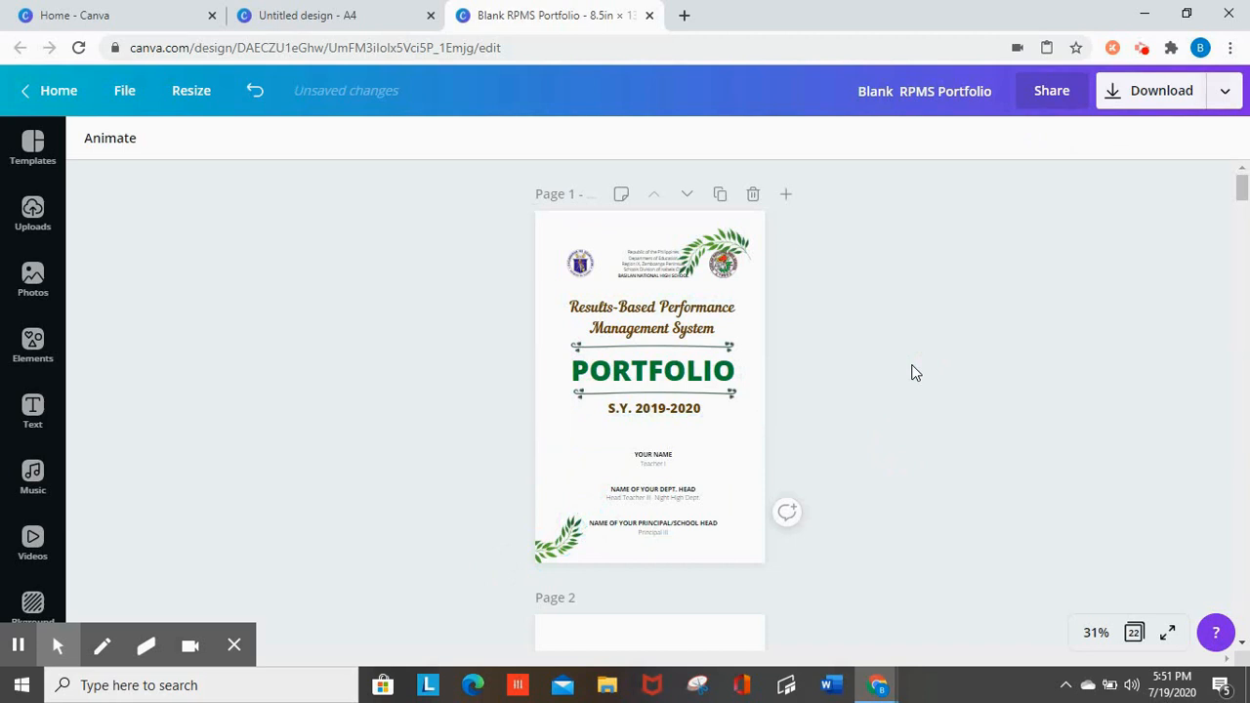
drag(736, 255, 758, 223)
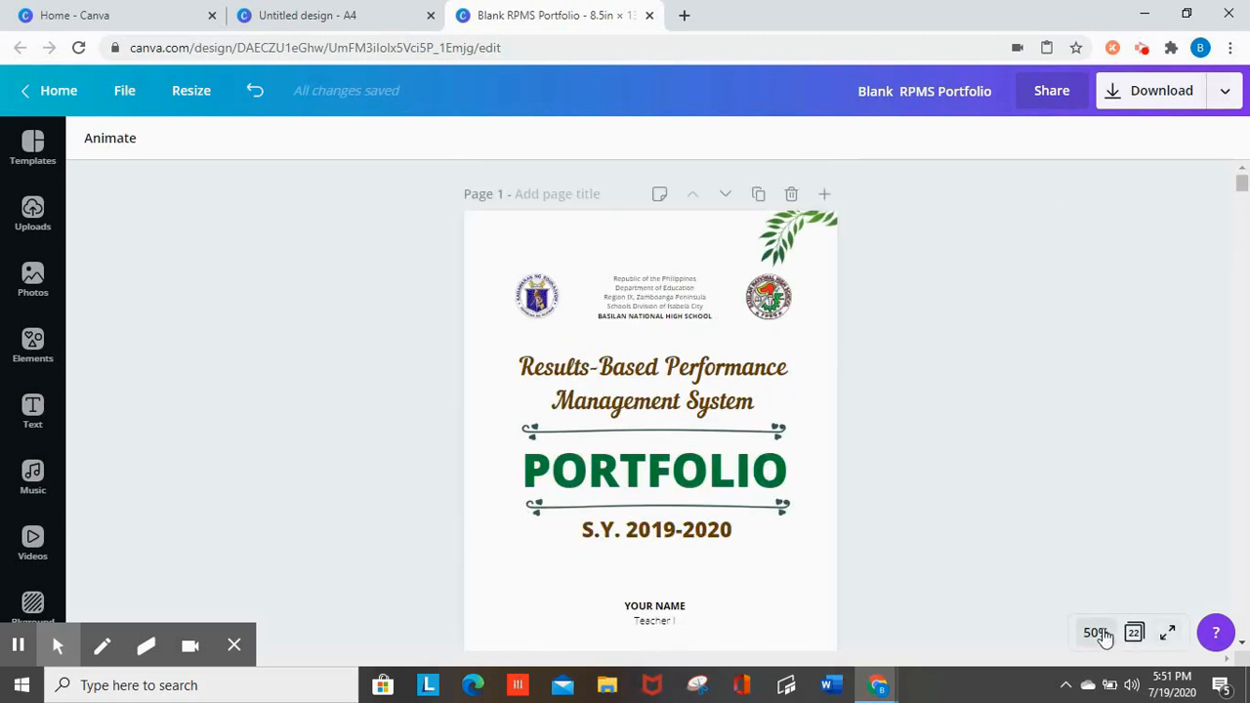
click(1101, 634)
click(1089, 547)
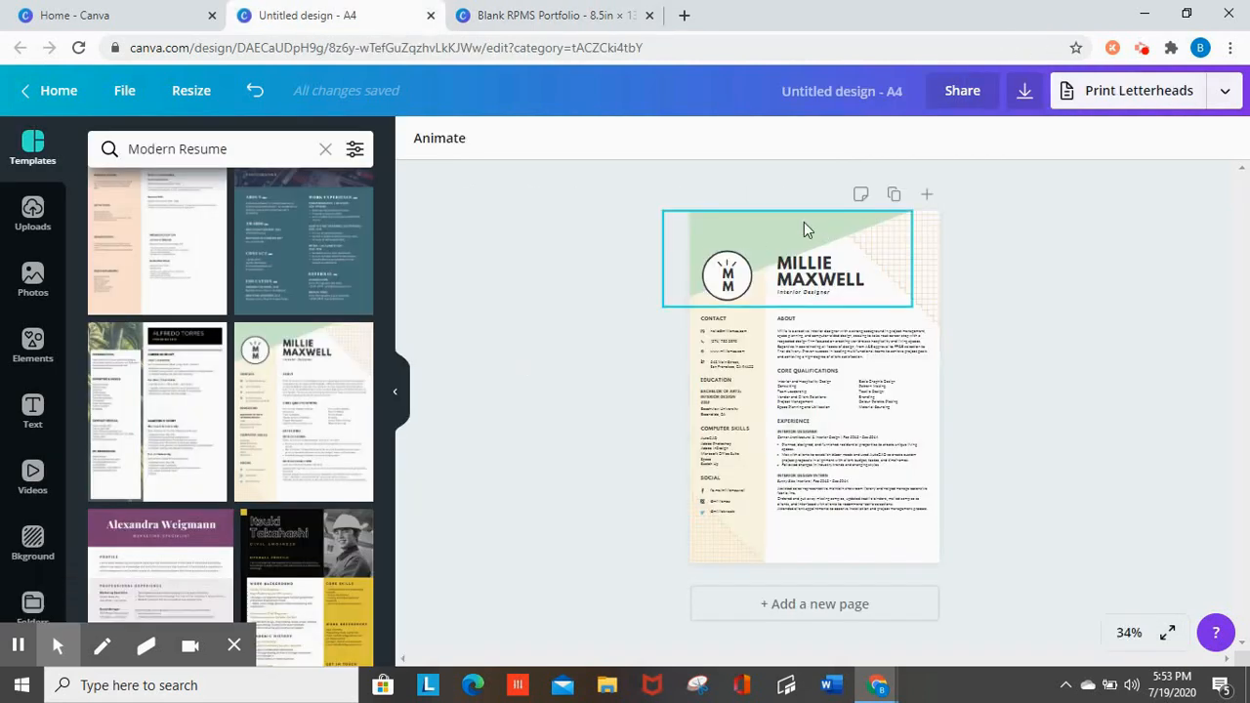
Copy the resume template's green shape, beige sidebar and two grid-pattern corners, and paste them onto the cover of the Blank RPMS Portfolio
click(804, 230)
shift+click(930, 267)
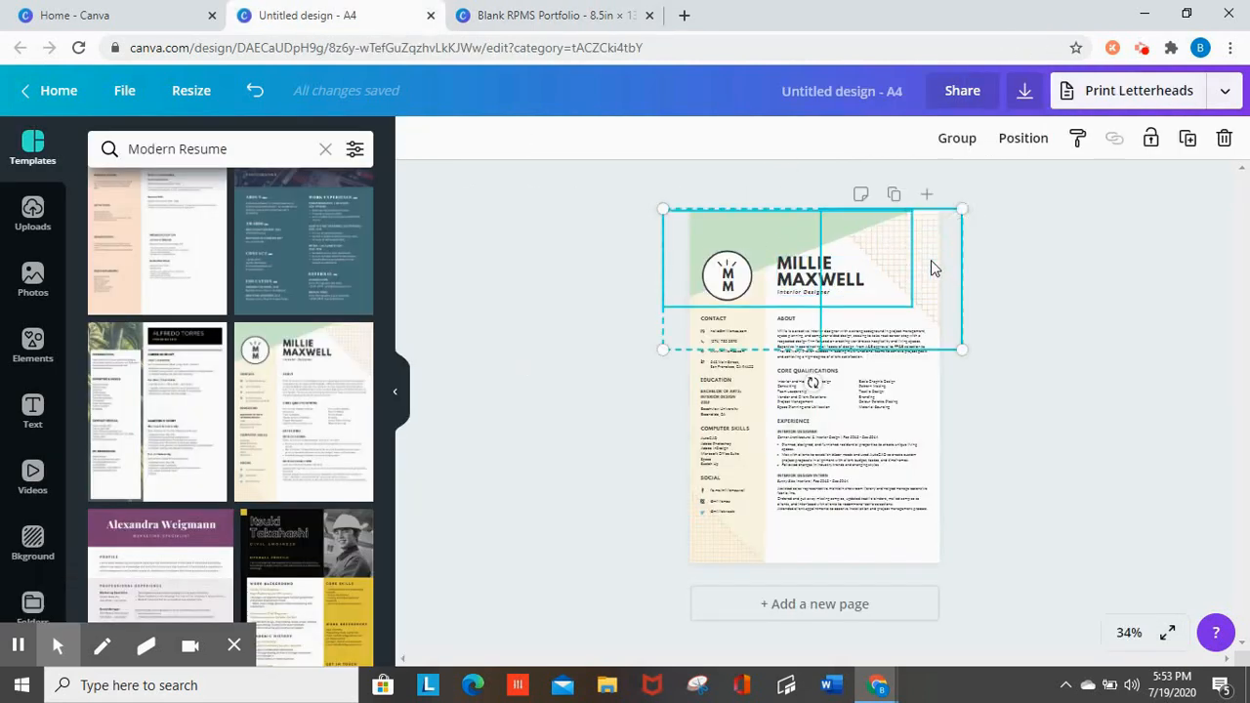
shift+click(756, 522)
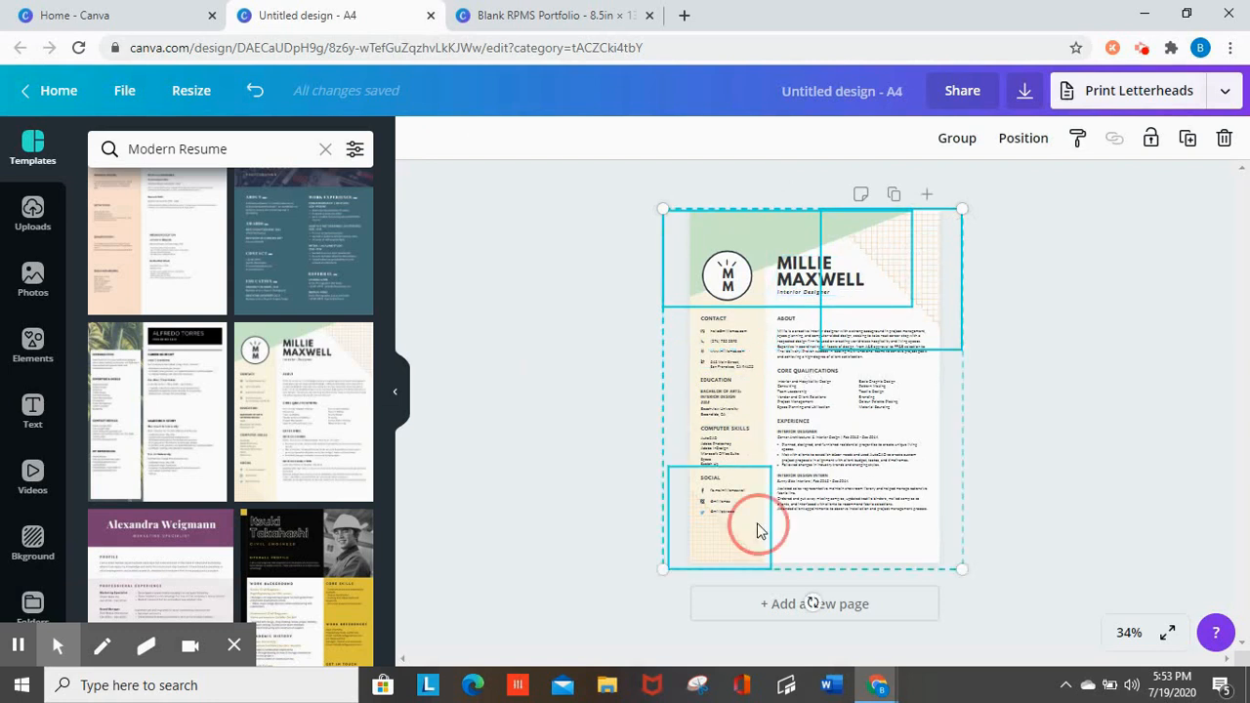
shift+click(760, 421)
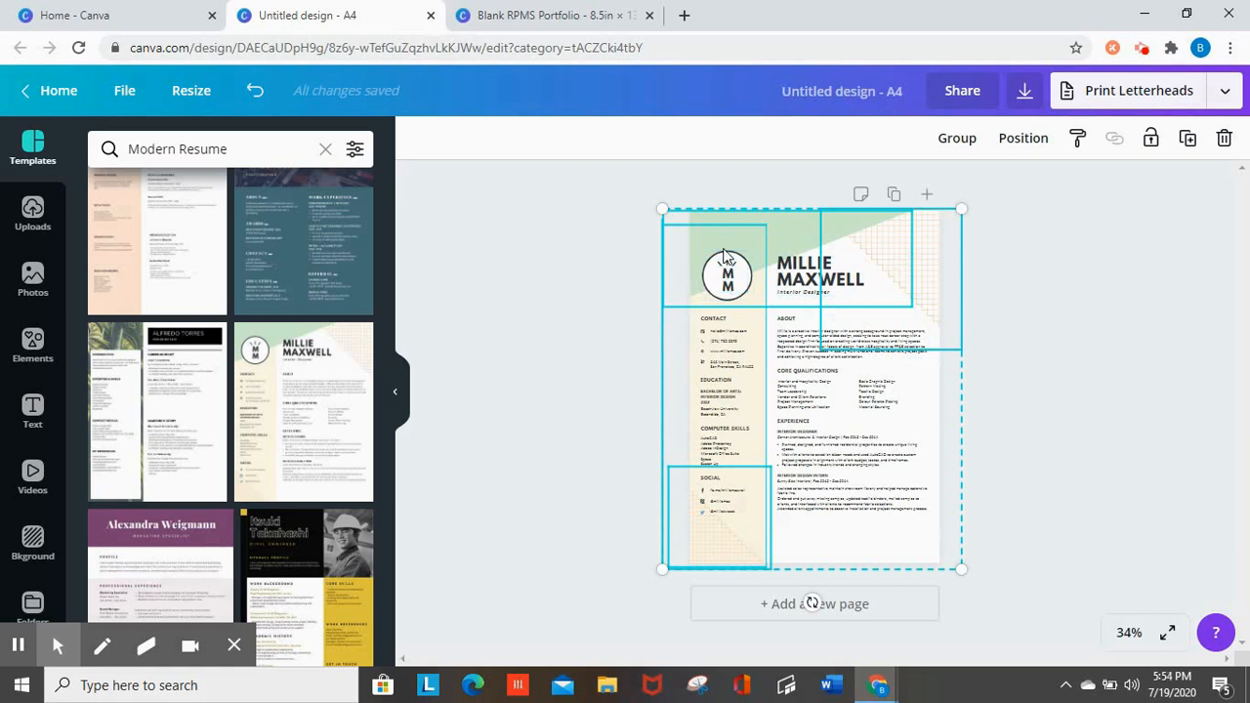
click(562, 12)
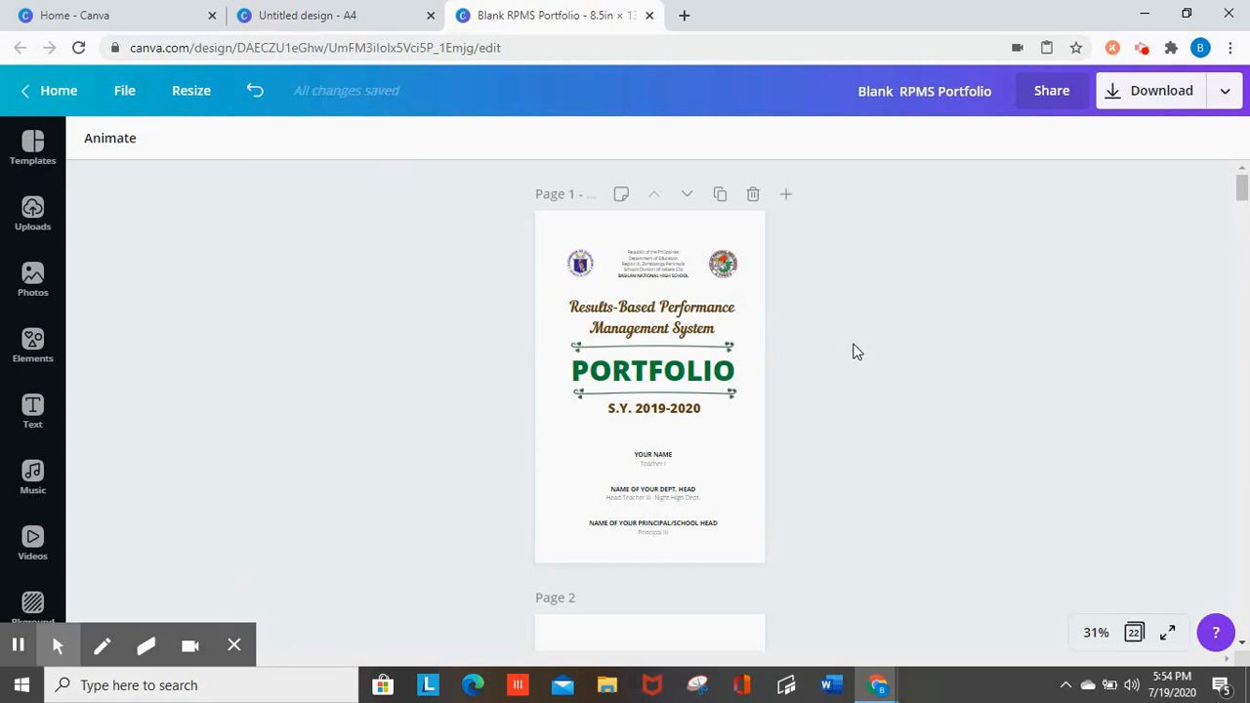
key(ctrl+v)
Position the pasted grid corners, beige sidebar and green shape along the cover page's edges so they clear the text and logos
drag(765, 488, 853, 552)
drag(570, 424, 511, 424)
drag(760, 210, 820, 199)
click(884, 384)
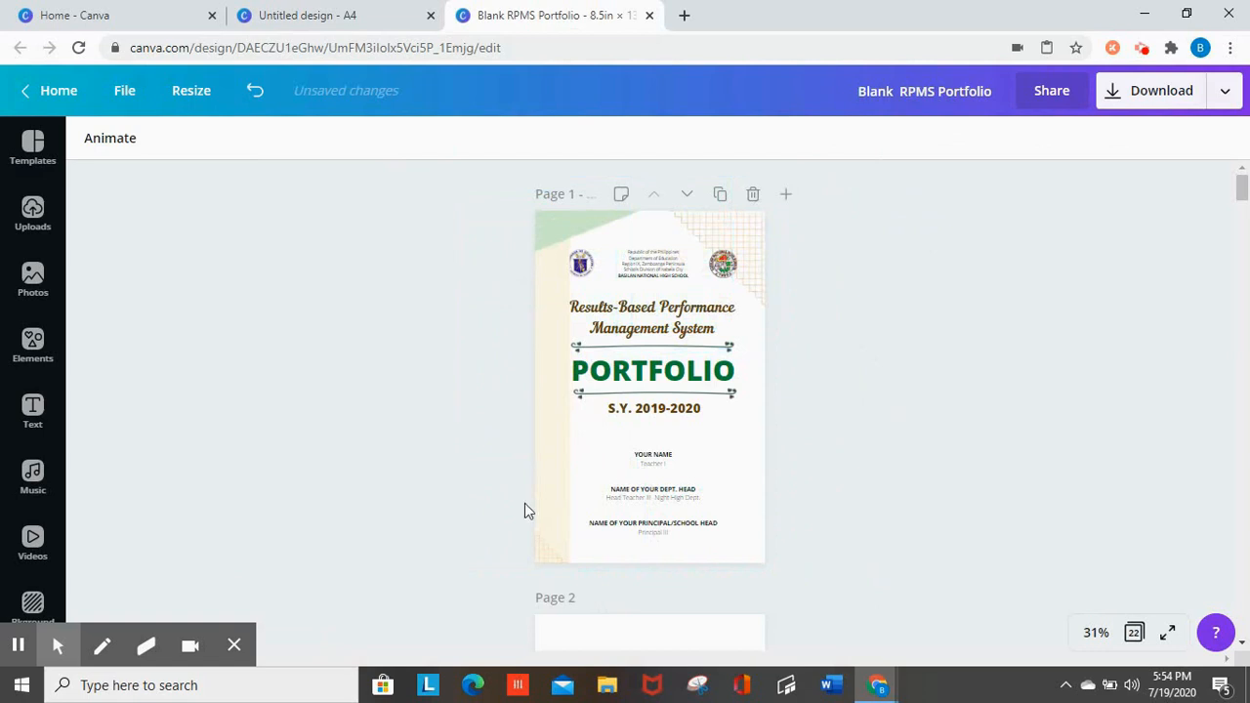
drag(561, 536, 565, 547)
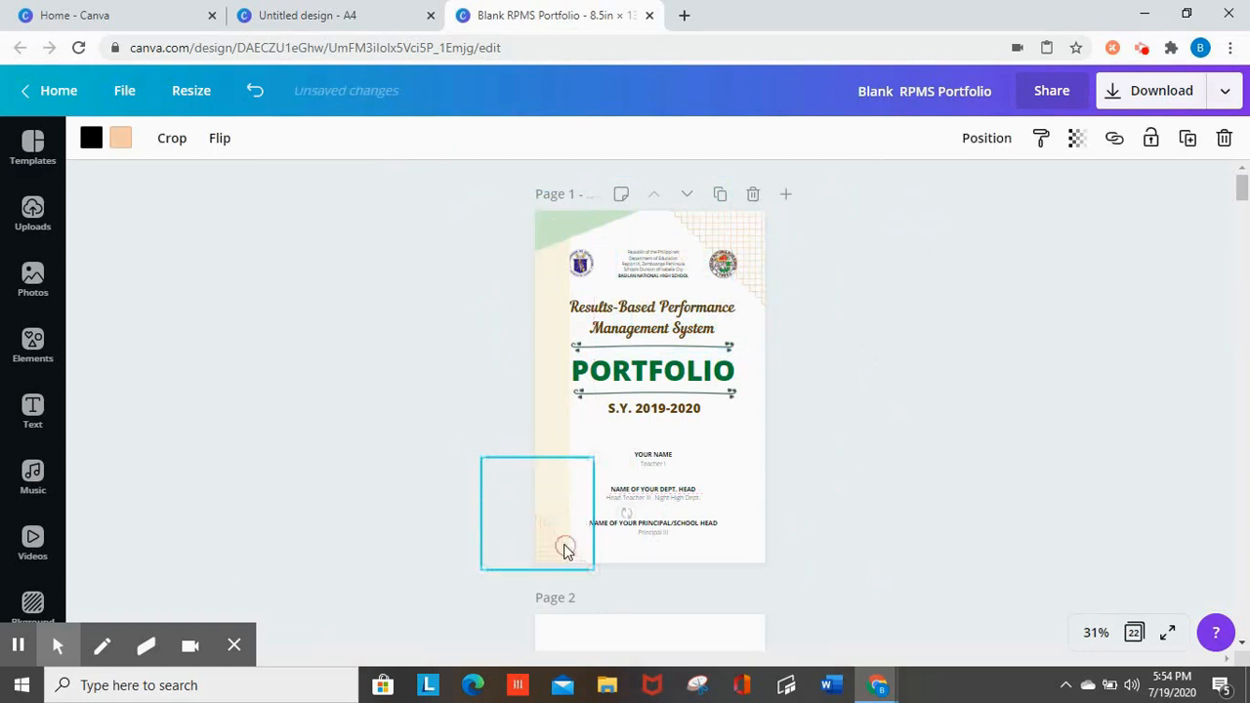
drag(548, 420, 540, 417)
drag(754, 275, 776, 245)
click(957, 424)
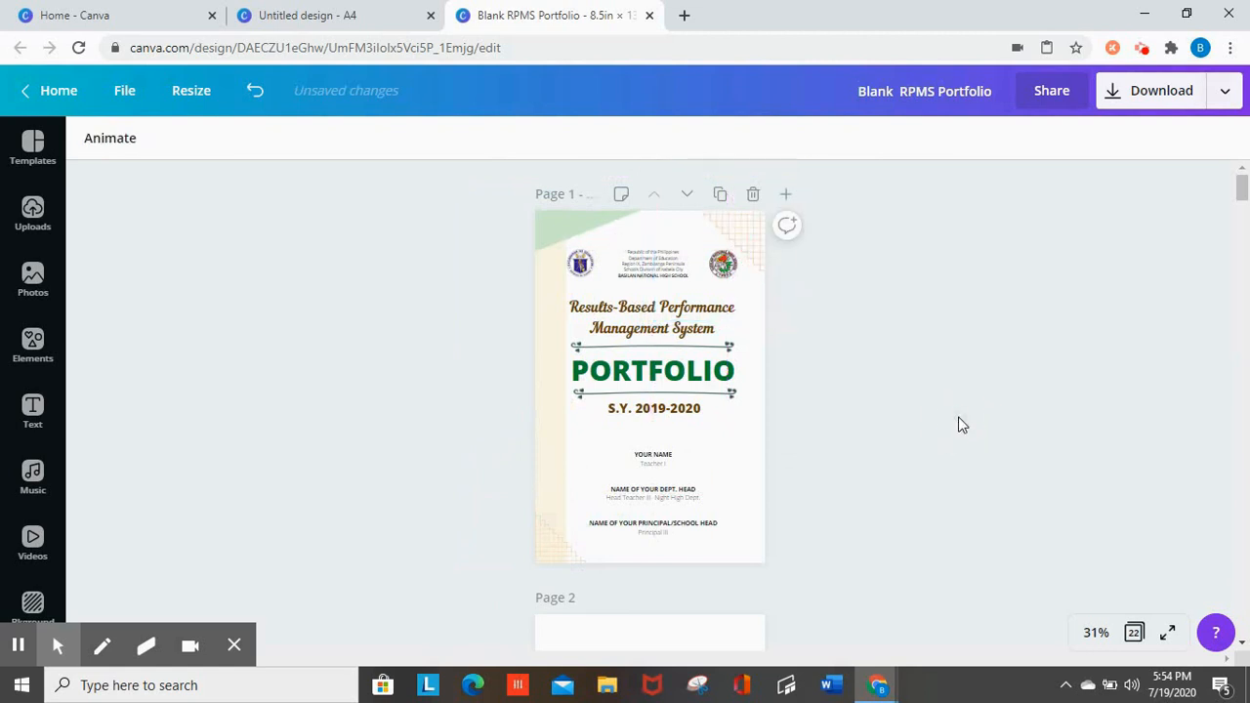
Group the green shape, beige sidebar and two grid-pattern corners on the cover page into one decoration
click(577, 240)
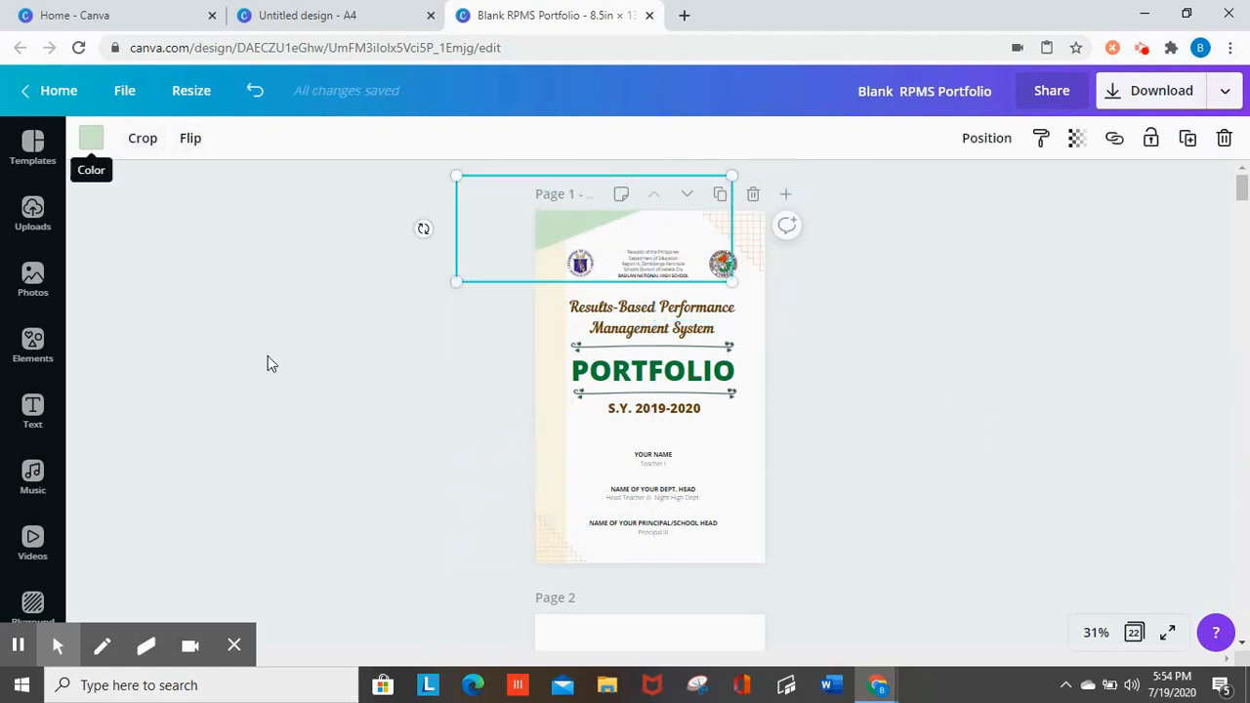
click(339, 446)
click(568, 227)
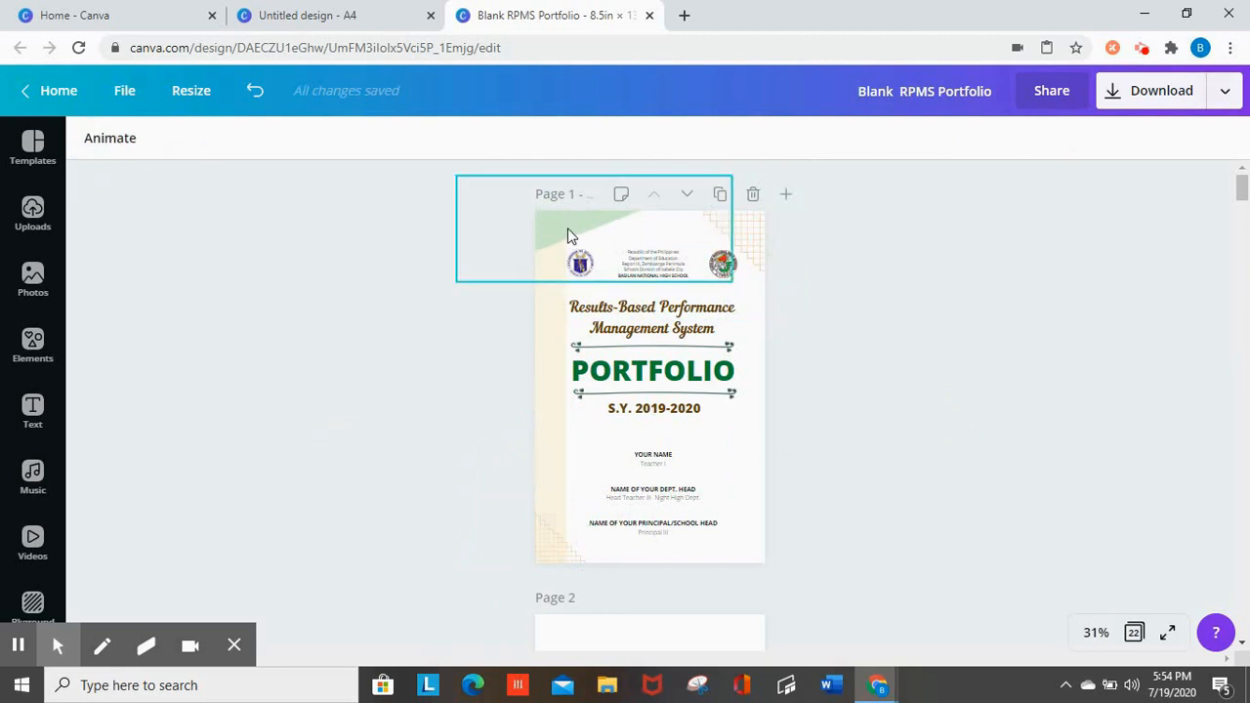
shift+click(748, 245)
shift+click(556, 374)
shift+click(539, 527)
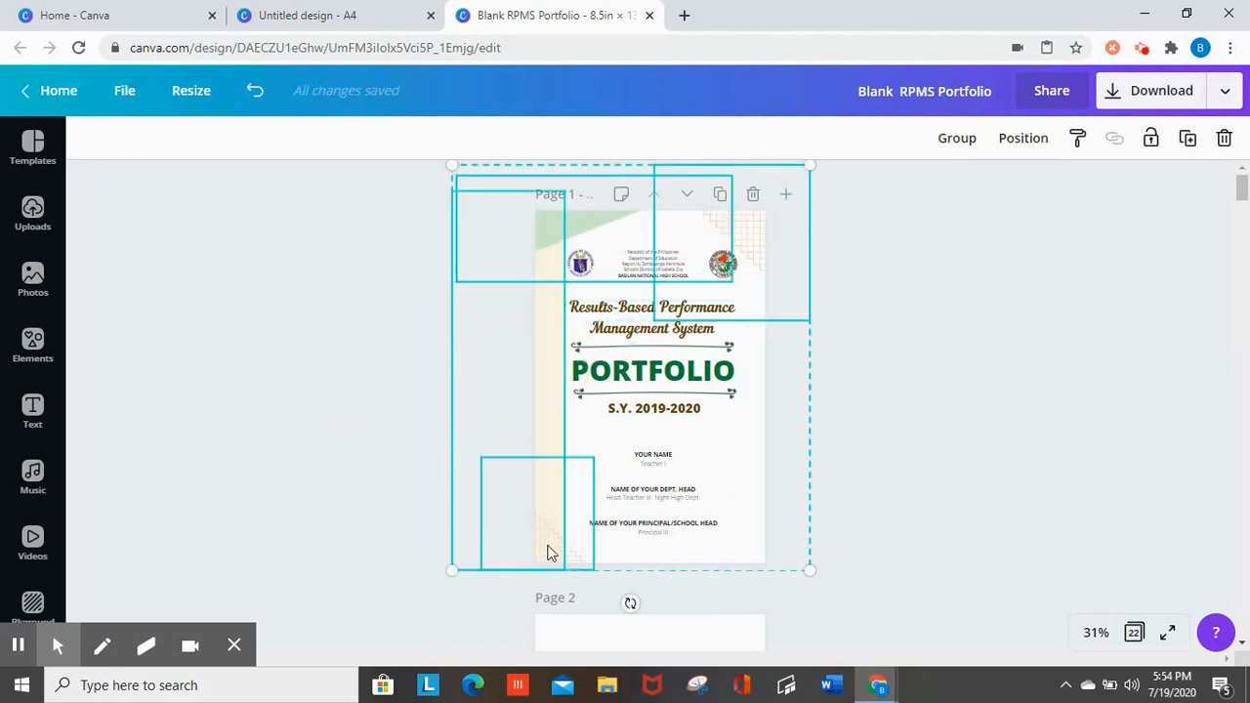
click(974, 146)
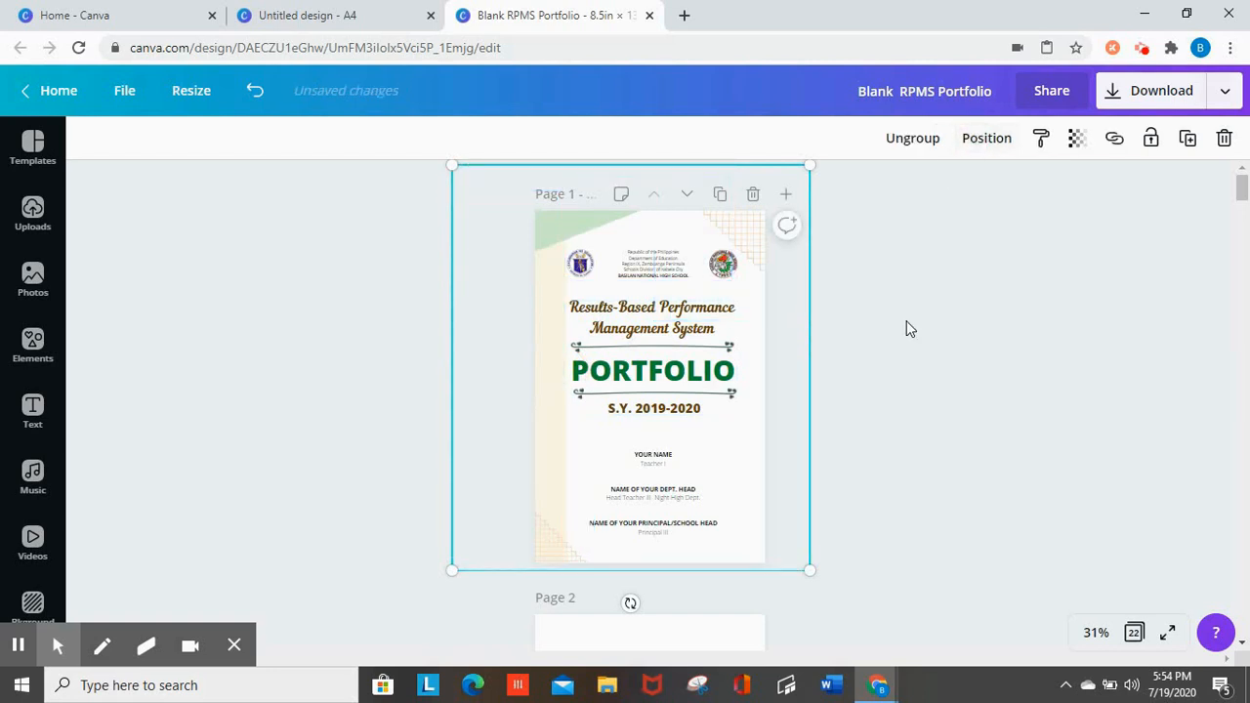
drag(1241, 195, 1241, 231)
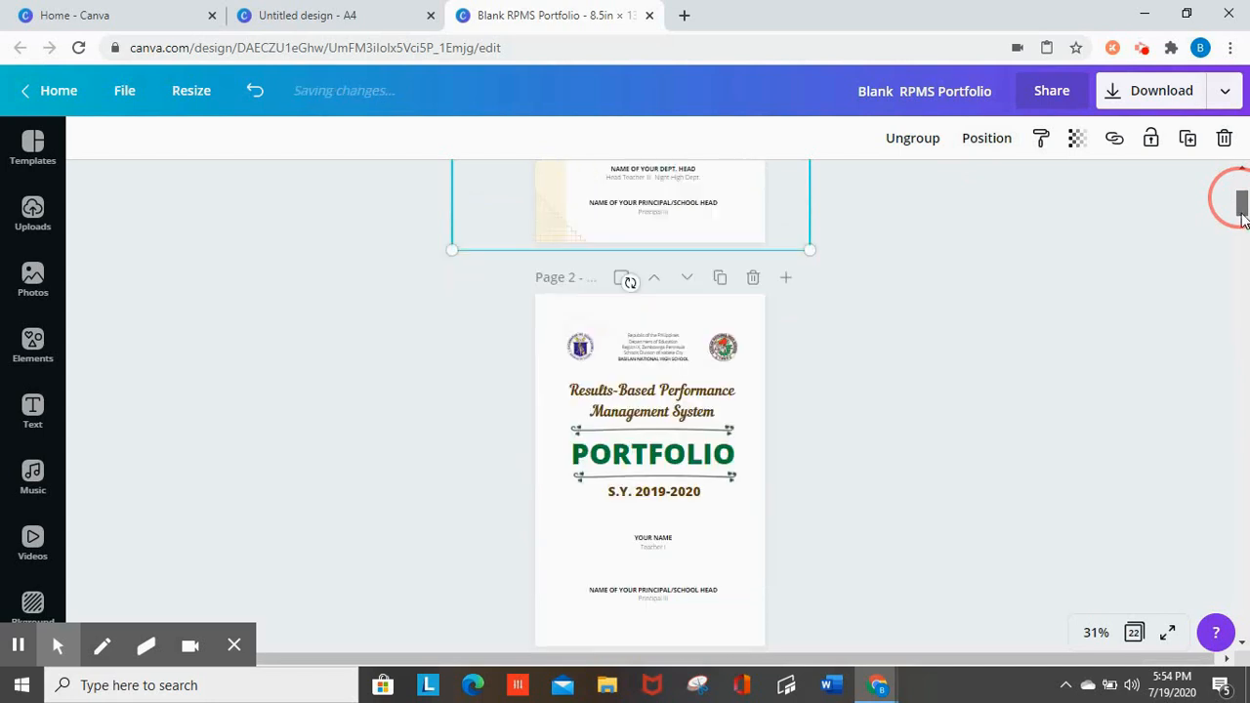
click(808, 388)
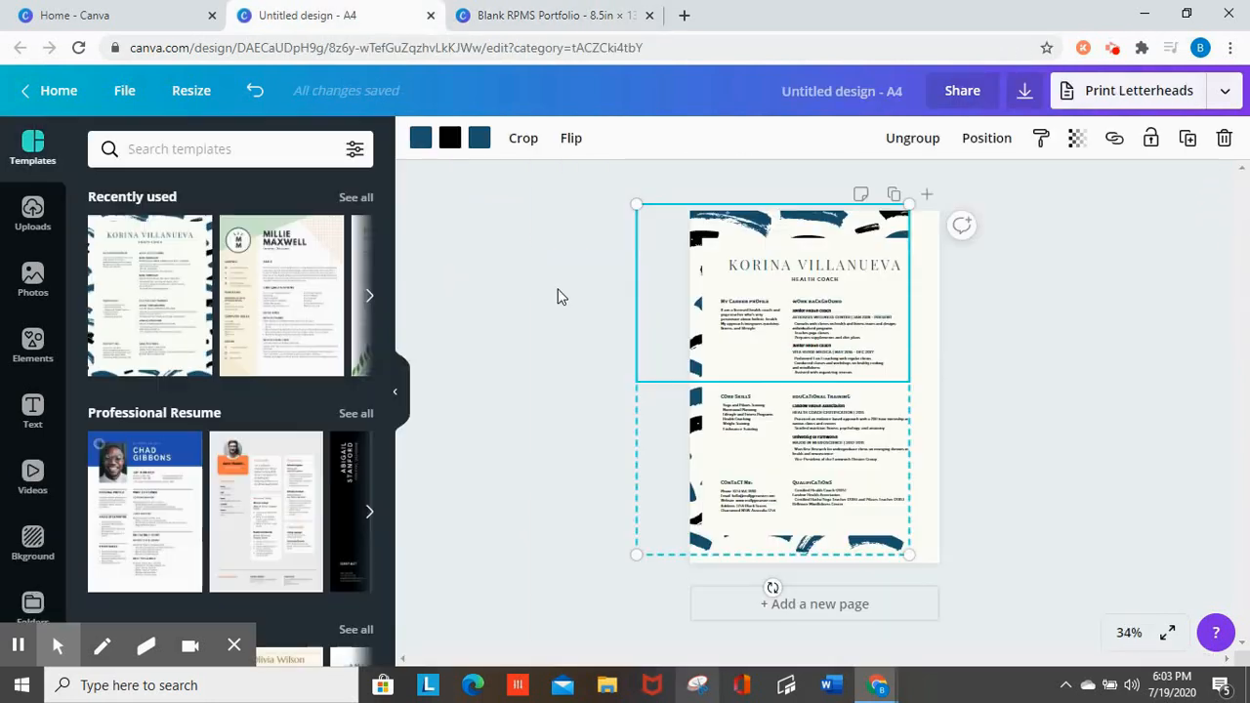
Browse the Creative Resume templates and apply the Stage & Film Actor resume to the untitled A4 design
click(557, 291)
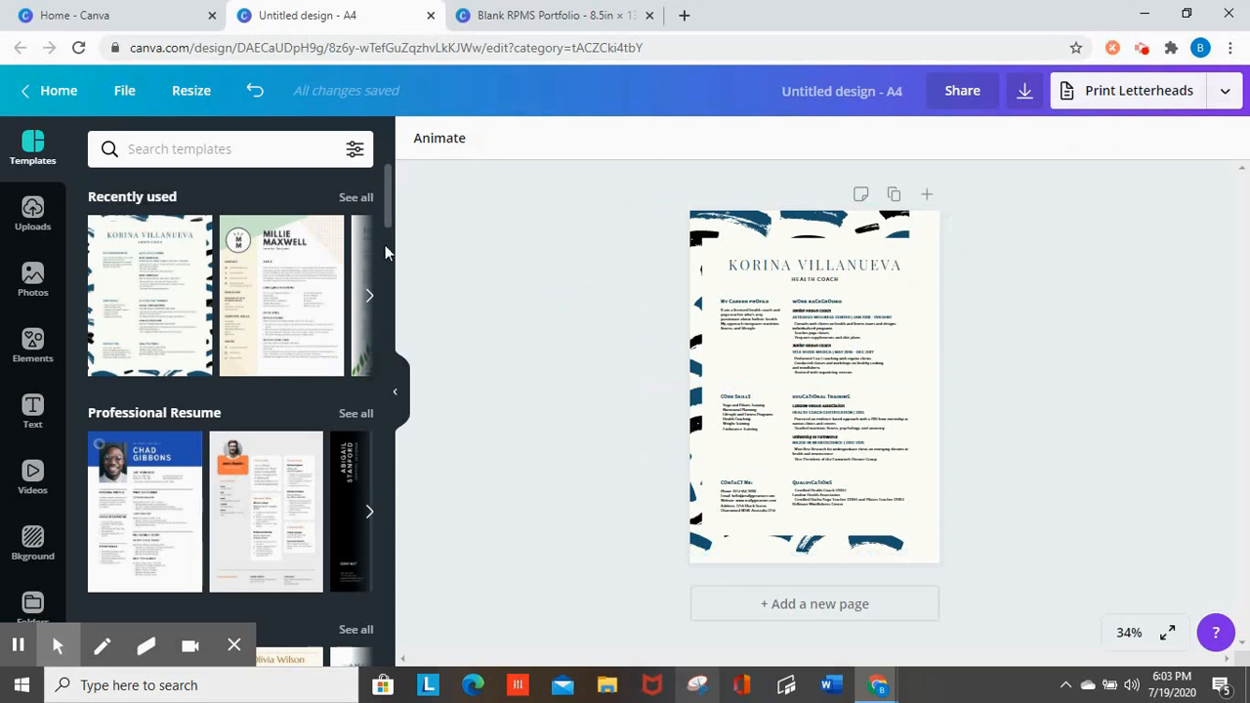
drag(387, 204, 385, 377)
click(356, 268)
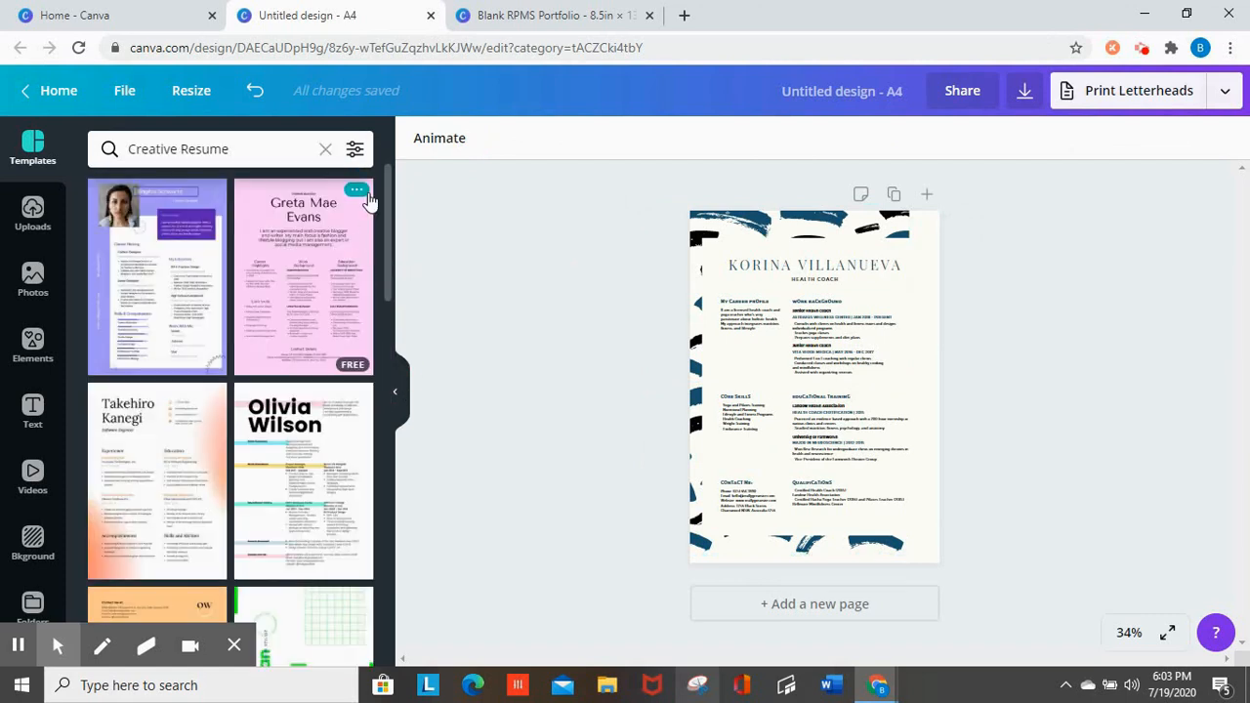
drag(390, 190, 388, 469)
click(176, 344)
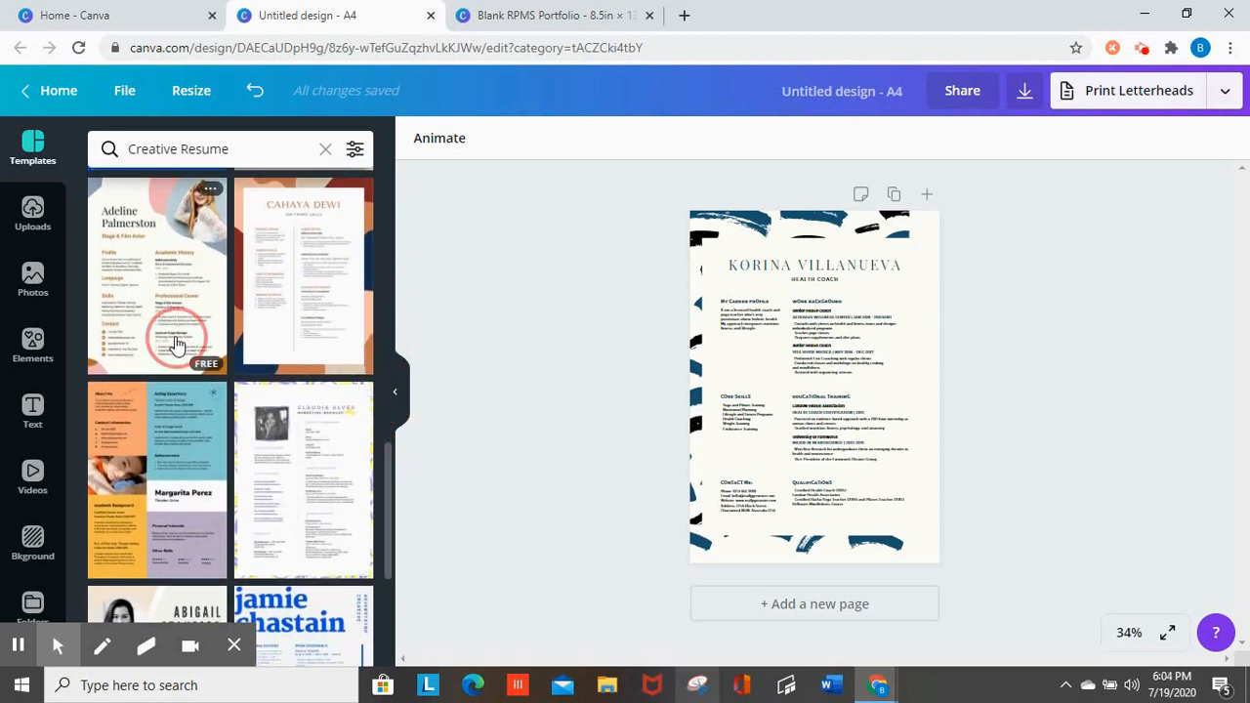
Delete the portrait photo and its frame from the Stage & Film Actor resume
click(894, 281)
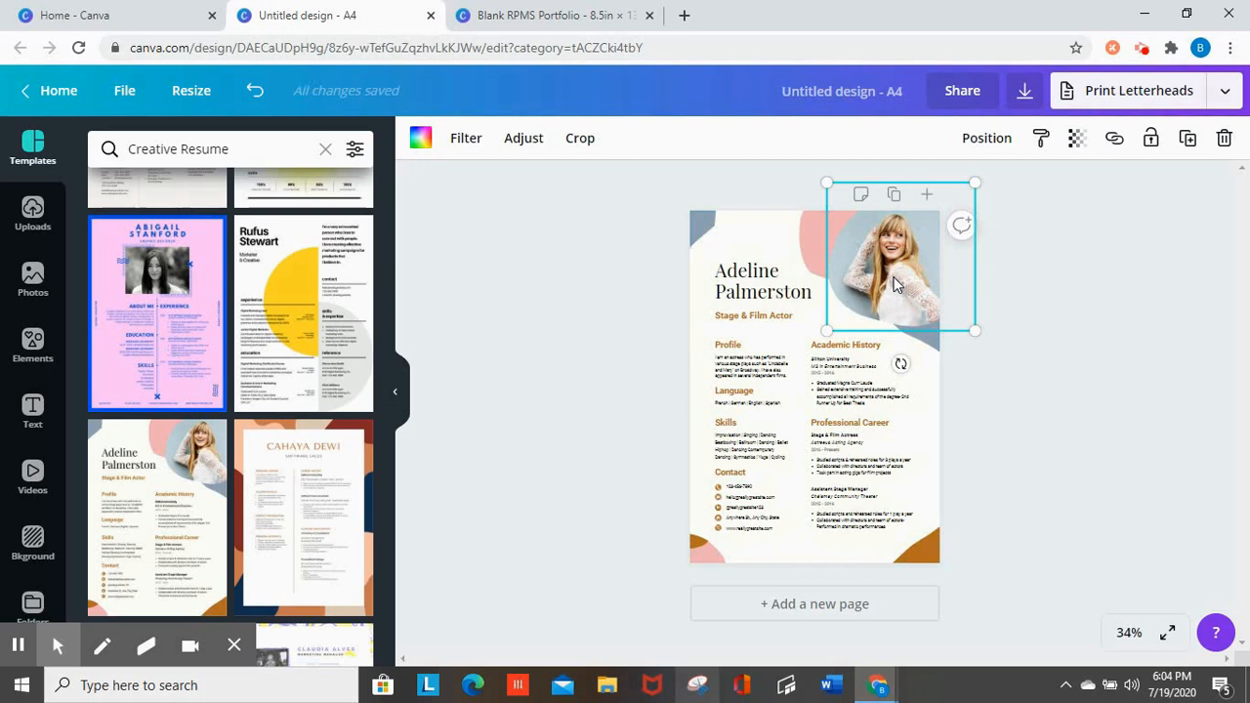
key(Delete)
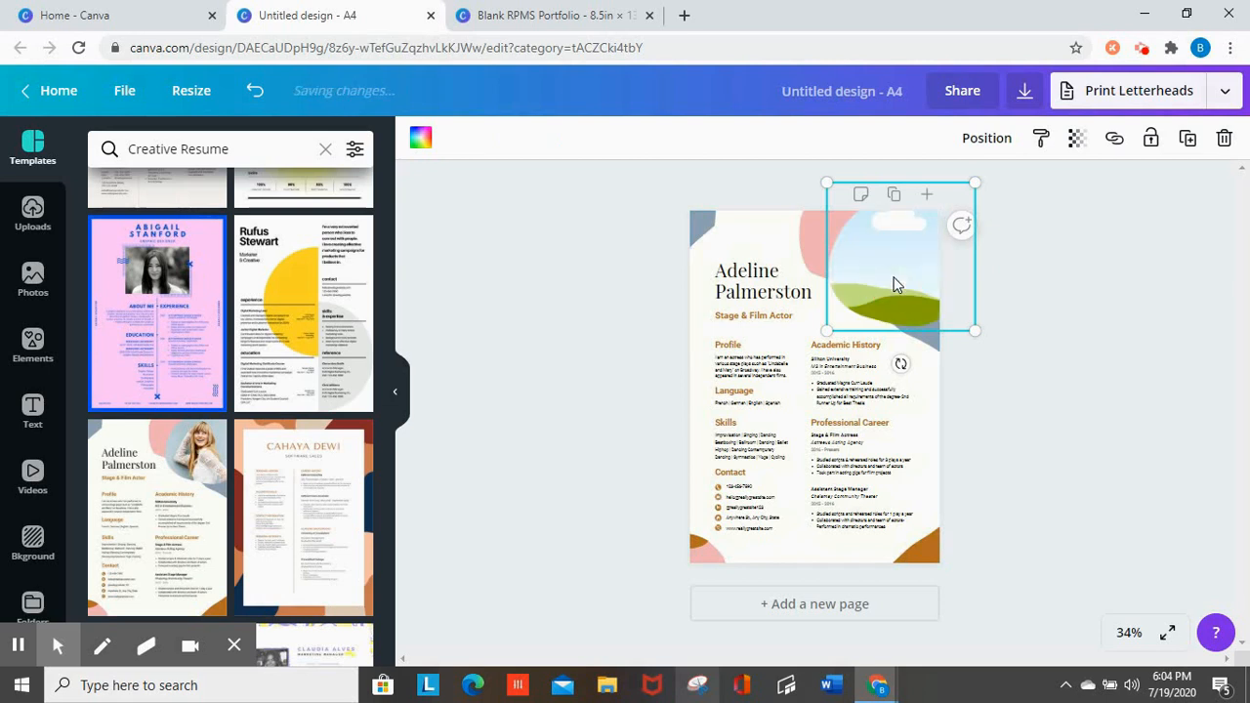
key(Delete)
Copy the resume's blue-gray, pink and brown decorative shapes and paste them onto the cover of the Blank RPMS Portfolio
click(917, 326)
shift+click(879, 275)
shift+click(878, 214)
shift+click(710, 226)
shift+click(848, 244)
shift+click(928, 547)
shift+click(707, 553)
key(ctrl+c)
click(590, 10)
key(ctrl+v)
Arrange the pasted blue-gray, pink and brown shapes in the cover page's corners and along its right edge
drag(929, 489, 928, 557)
drag(913, 460, 864, 388)
drag(929, 511, 994, 609)
click(1085, 280)
mouse_move(892, 239)
mouse_down()
mouse_move(931, 229)
mouse_move(882, 214)
mouse_move(905, 223)
mouse_move(894, 214)
mouse_up()
click(549, 138)
click(567, 223)
click(719, 525)
click(1081, 424)
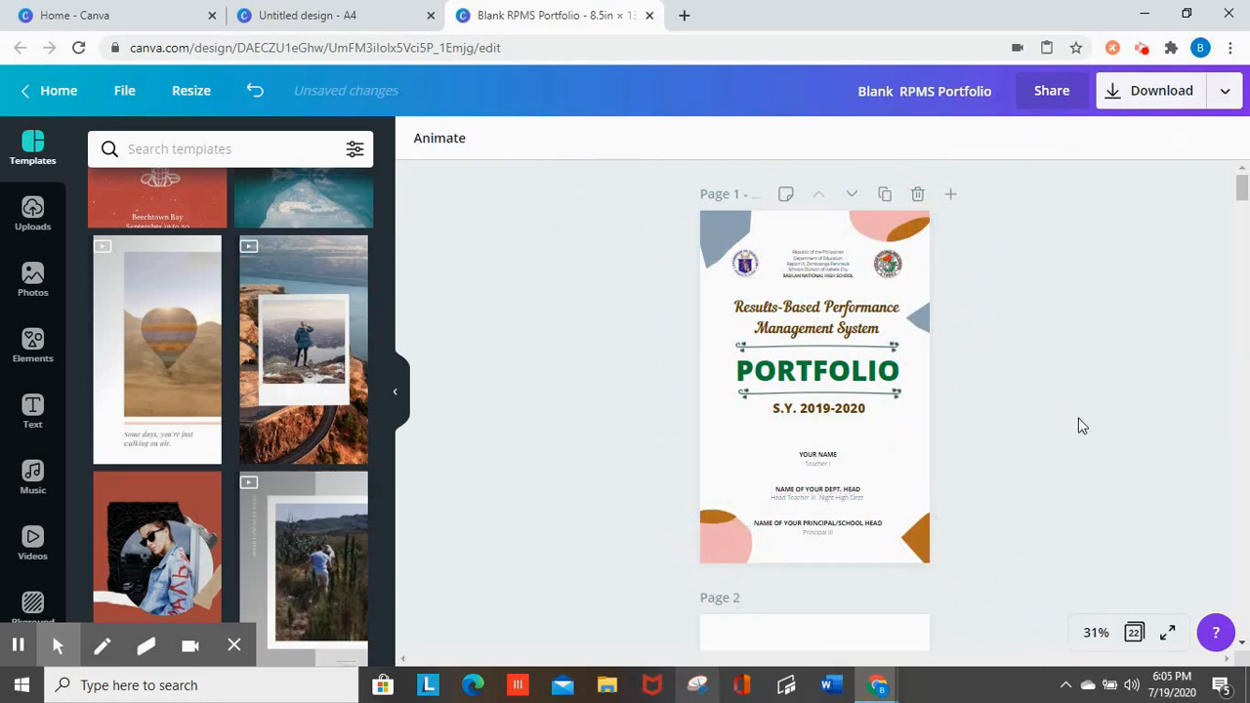
Examine the school header text and both logos on the cover, and check where replacement images are uploaded
scroll(547, 365, up, 1)
click(789, 302)
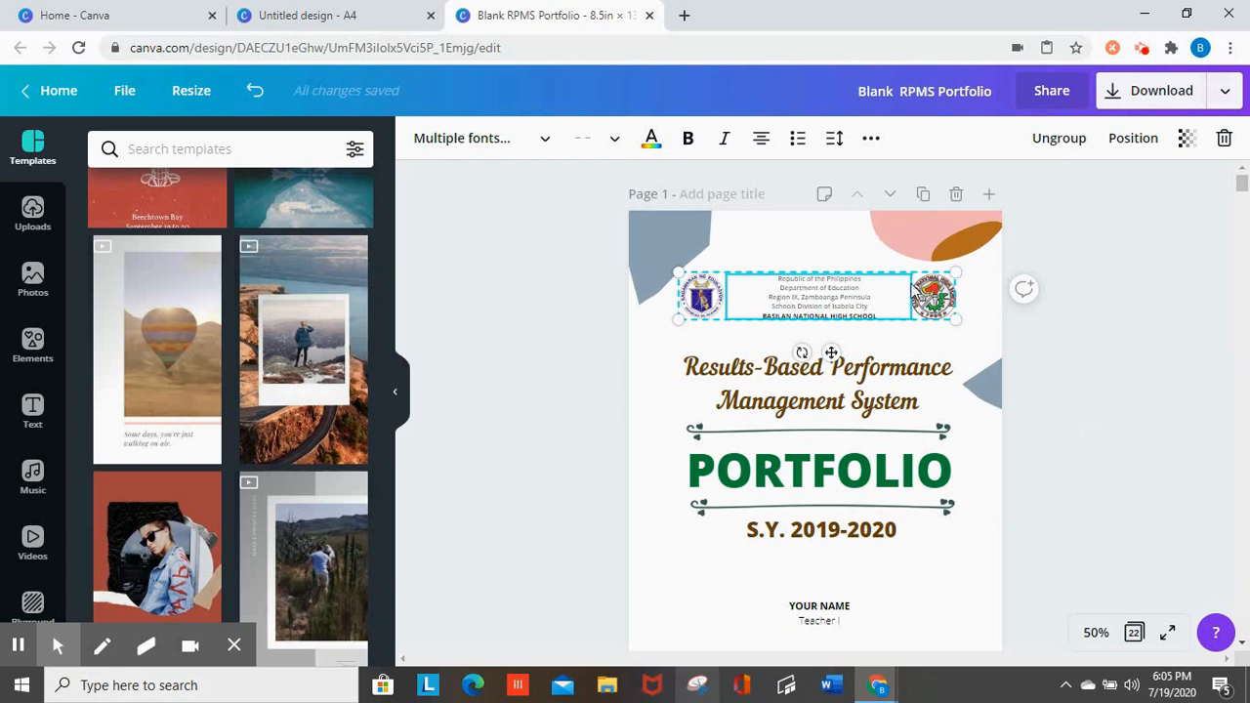
click(708, 296)
click(932, 301)
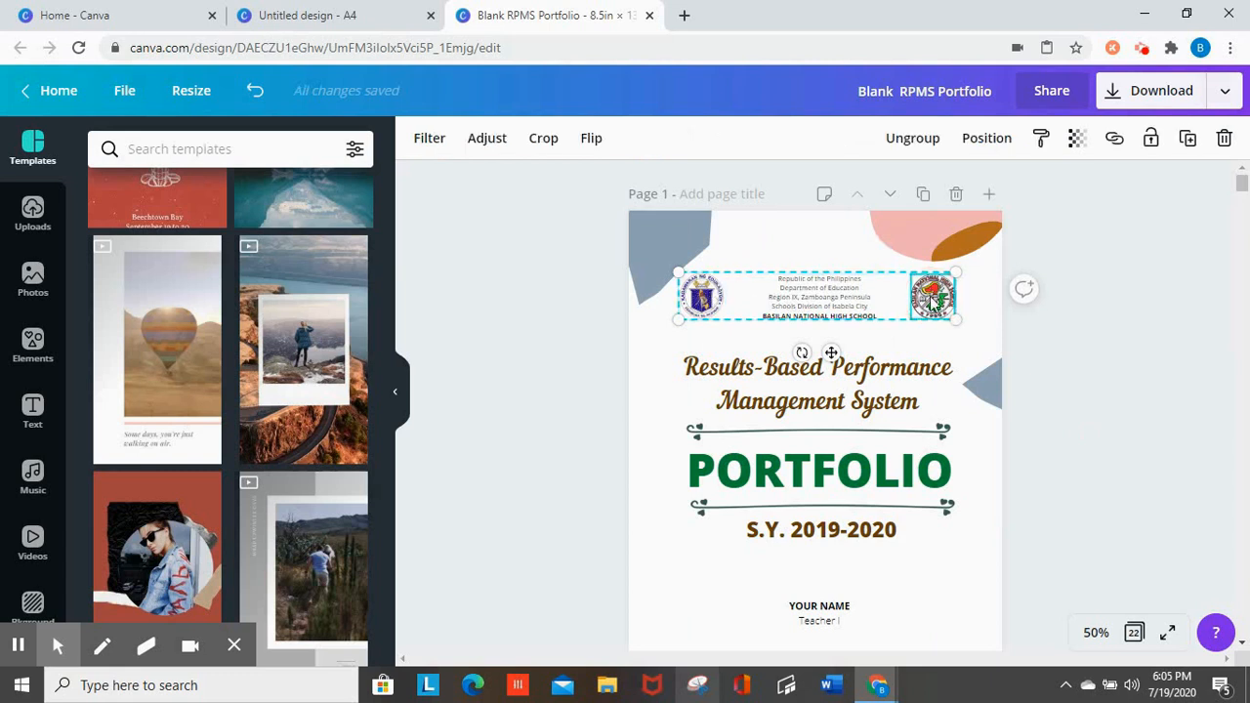
click(34, 246)
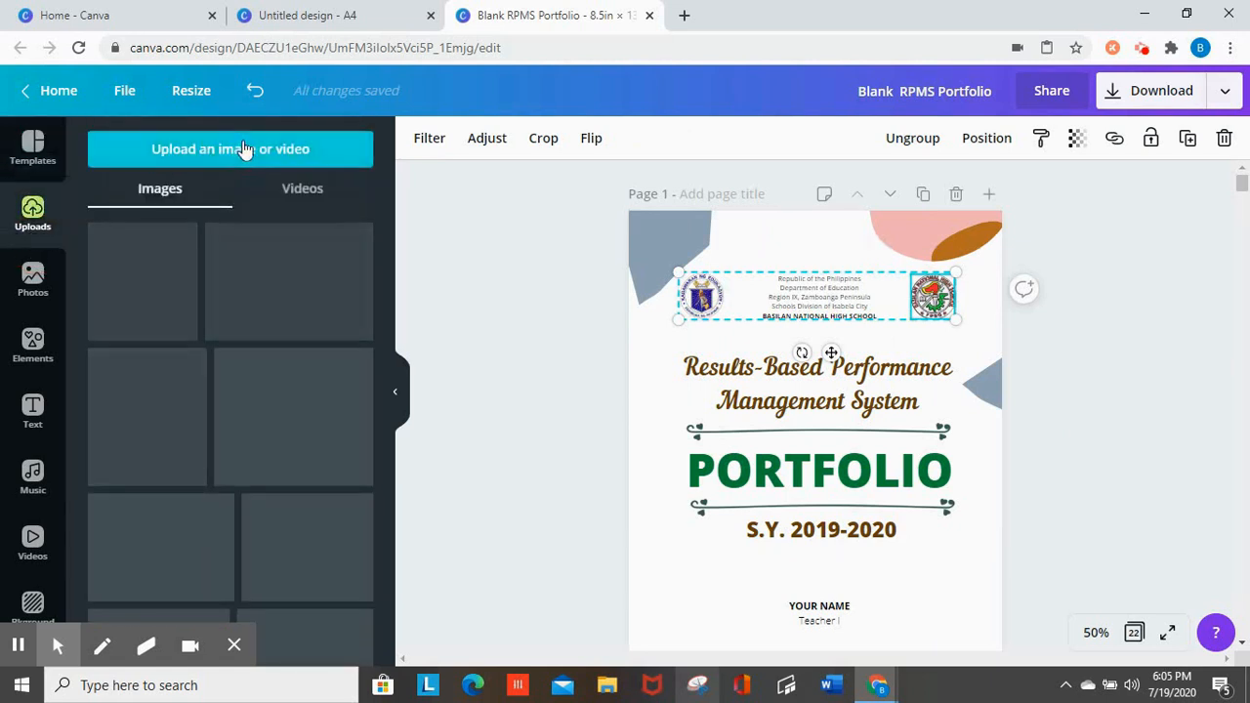
click(32, 146)
Select the cover's "Results-Based Performance Management System" title text and search the fonts for calligraphy
click(727, 372)
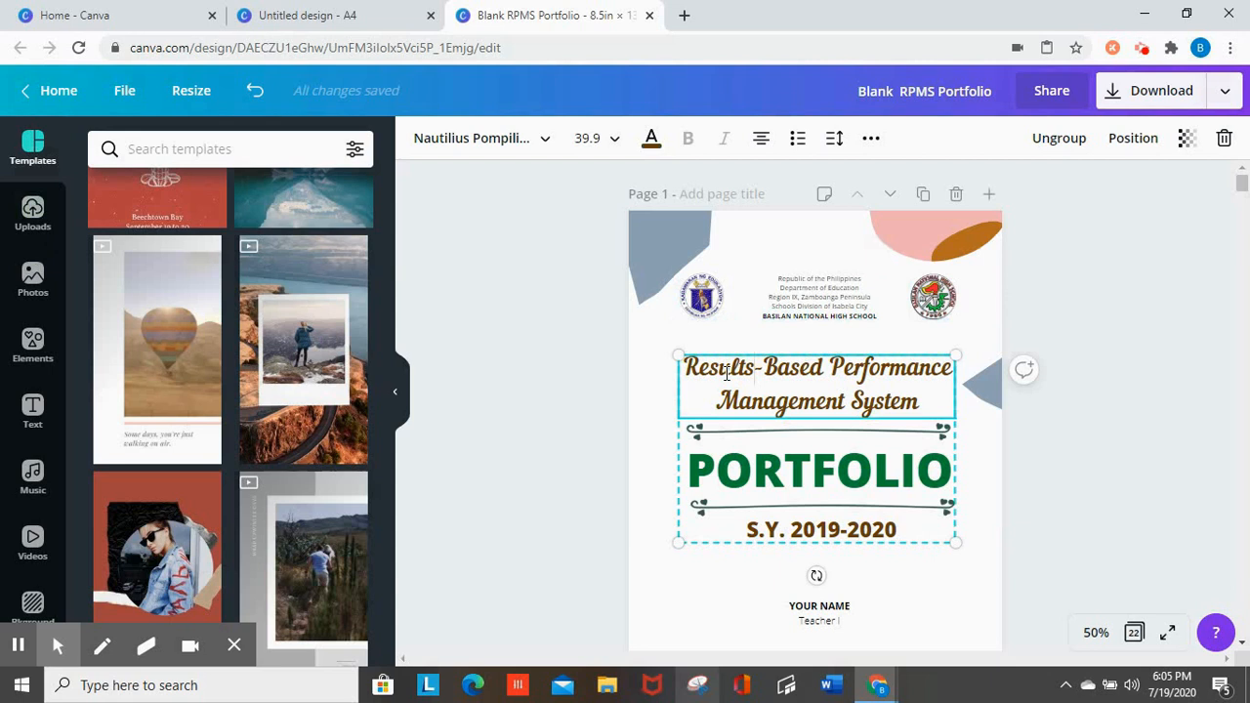
double_click(726, 372)
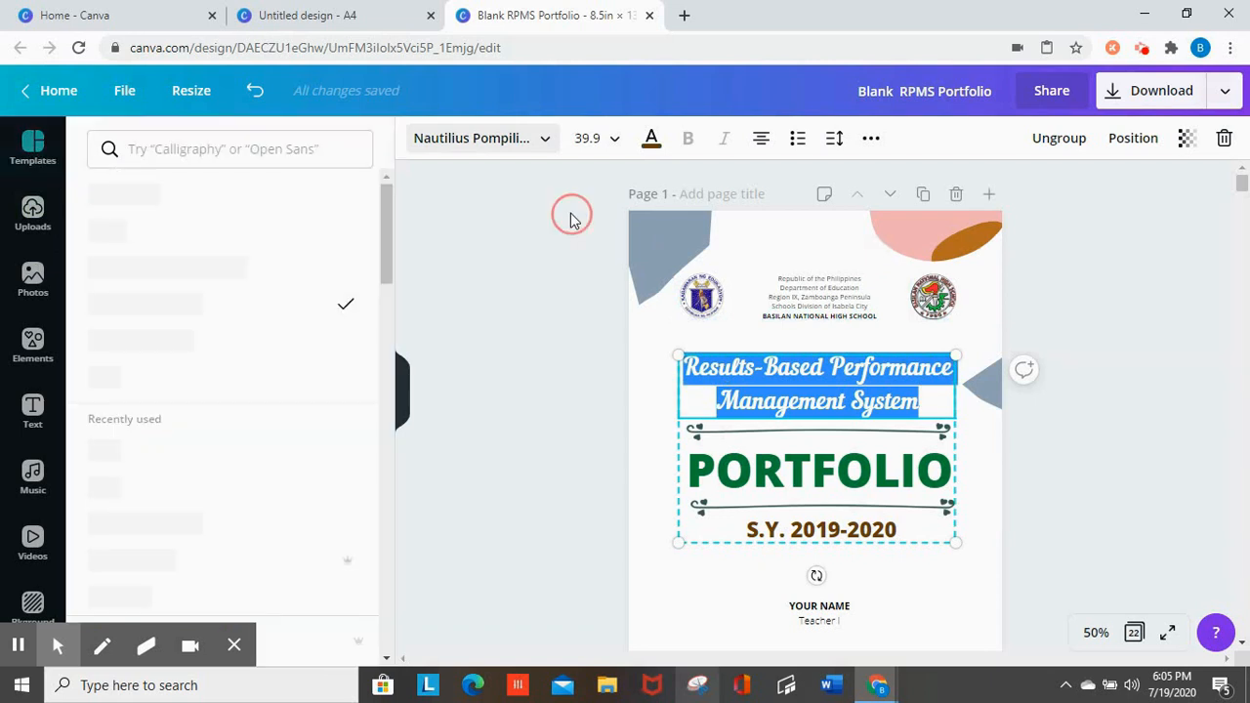
mouse_move(386, 205)
mouse_down()
mouse_move(386, 234)
mouse_move(388, 195)
mouse_up()
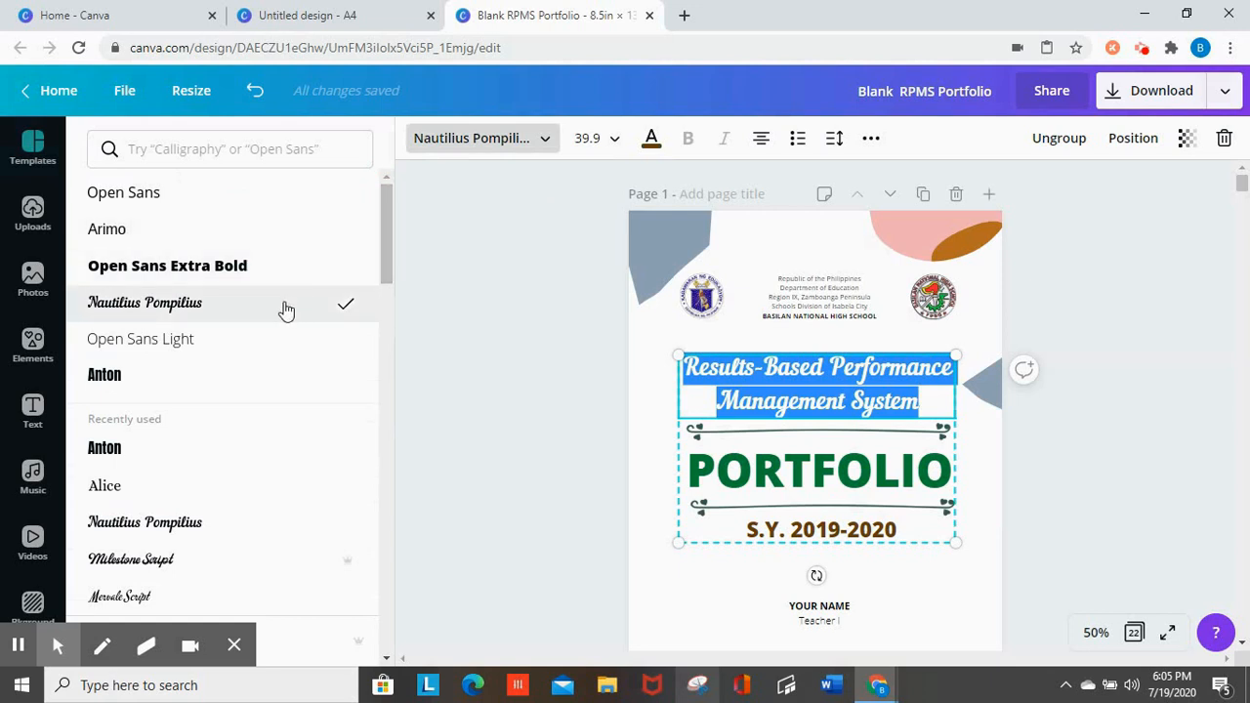
mouse_move(383, 224)
mouse_down()
mouse_move(386, 273)
mouse_move(388, 224)
mouse_move(380, 232)
mouse_up()
click(258, 150)
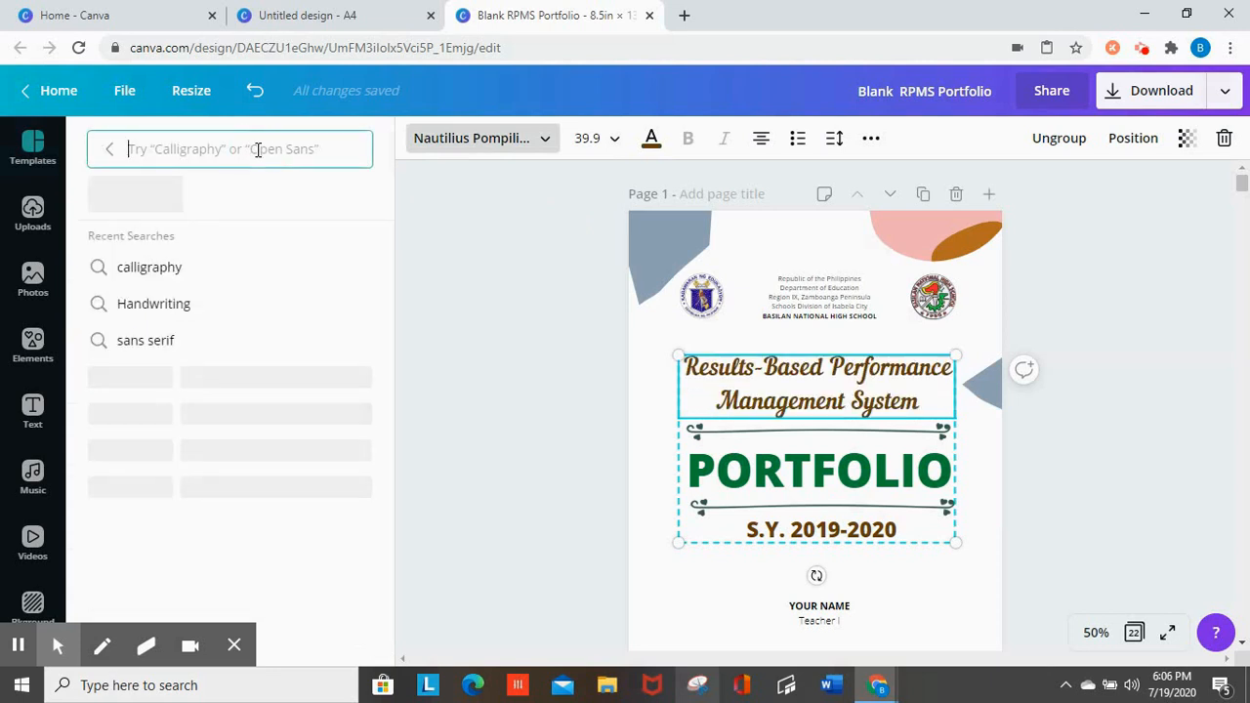
text(calligraphy)
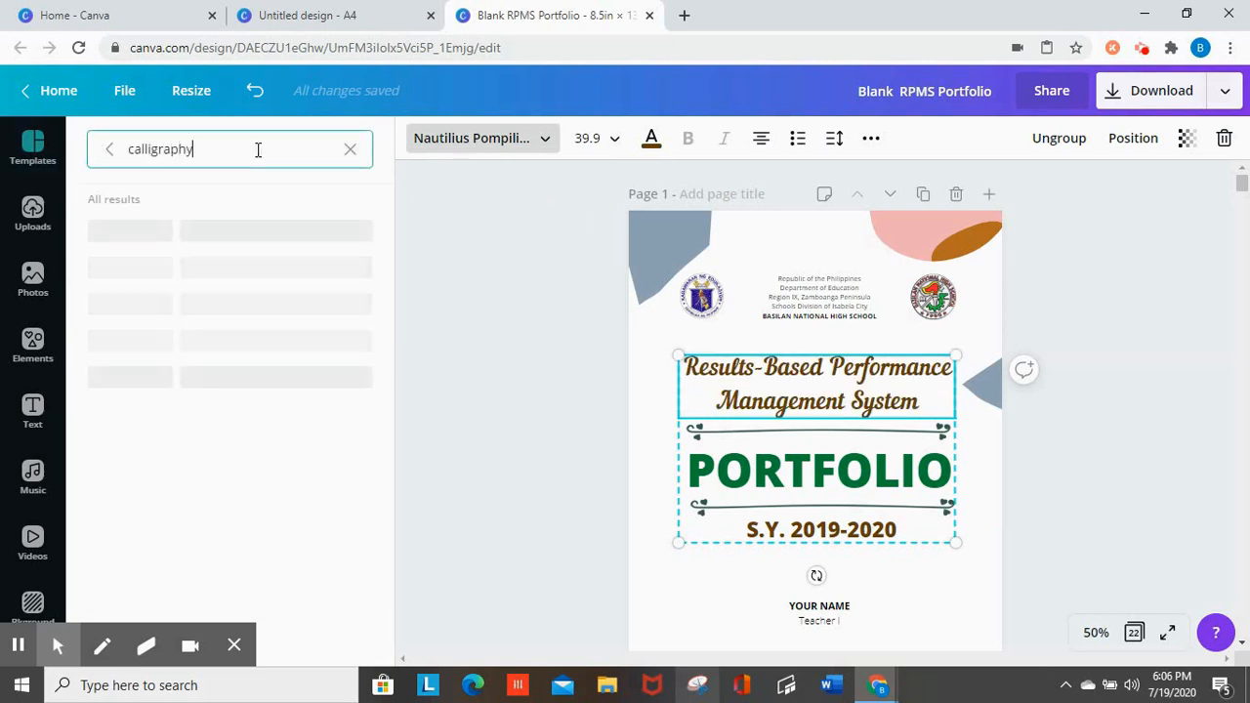
click(383, 210)
drag(383, 210, 383, 217)
Try the Brusher, Engagement, Great Vibes and Joshico fonts on the cover title
click(237, 273)
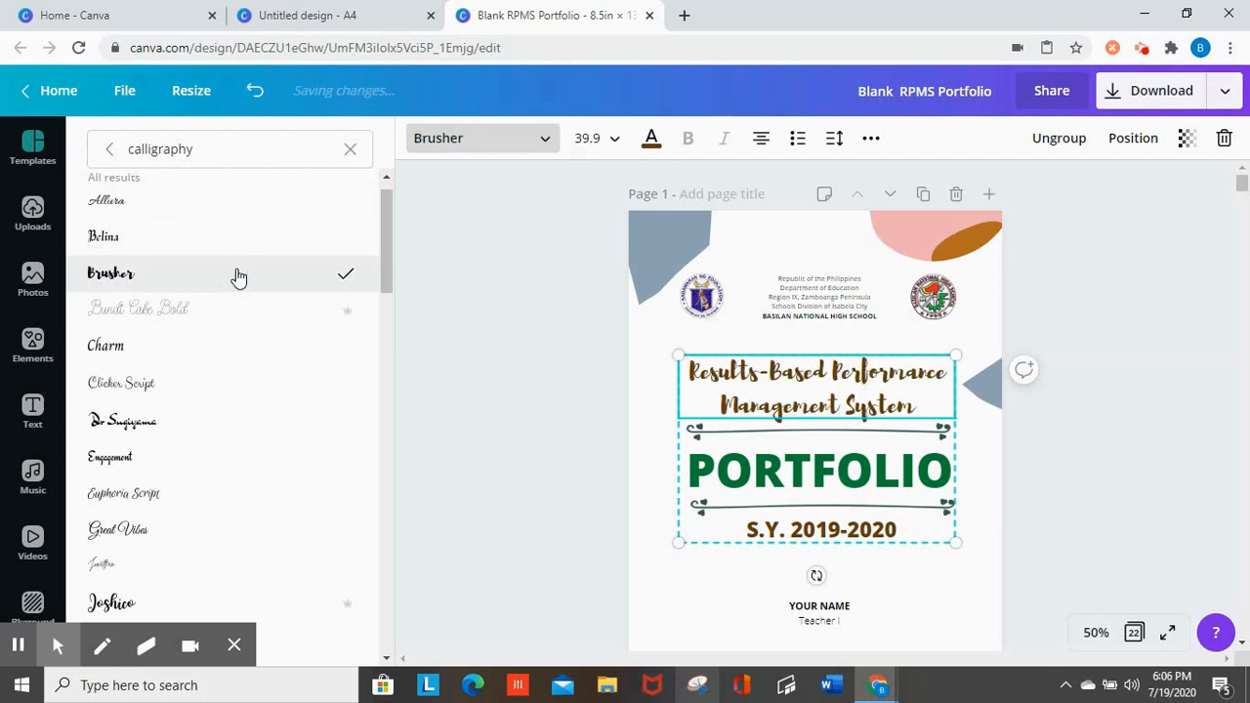
click(187, 468)
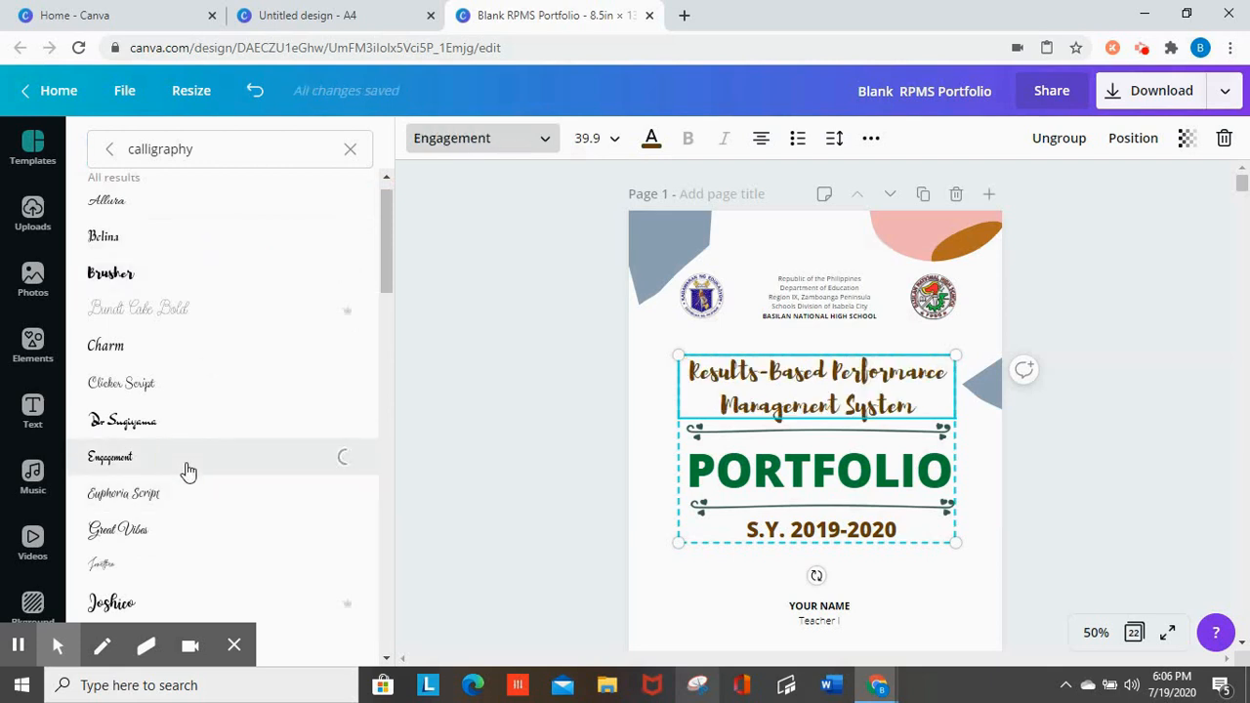
click(141, 538)
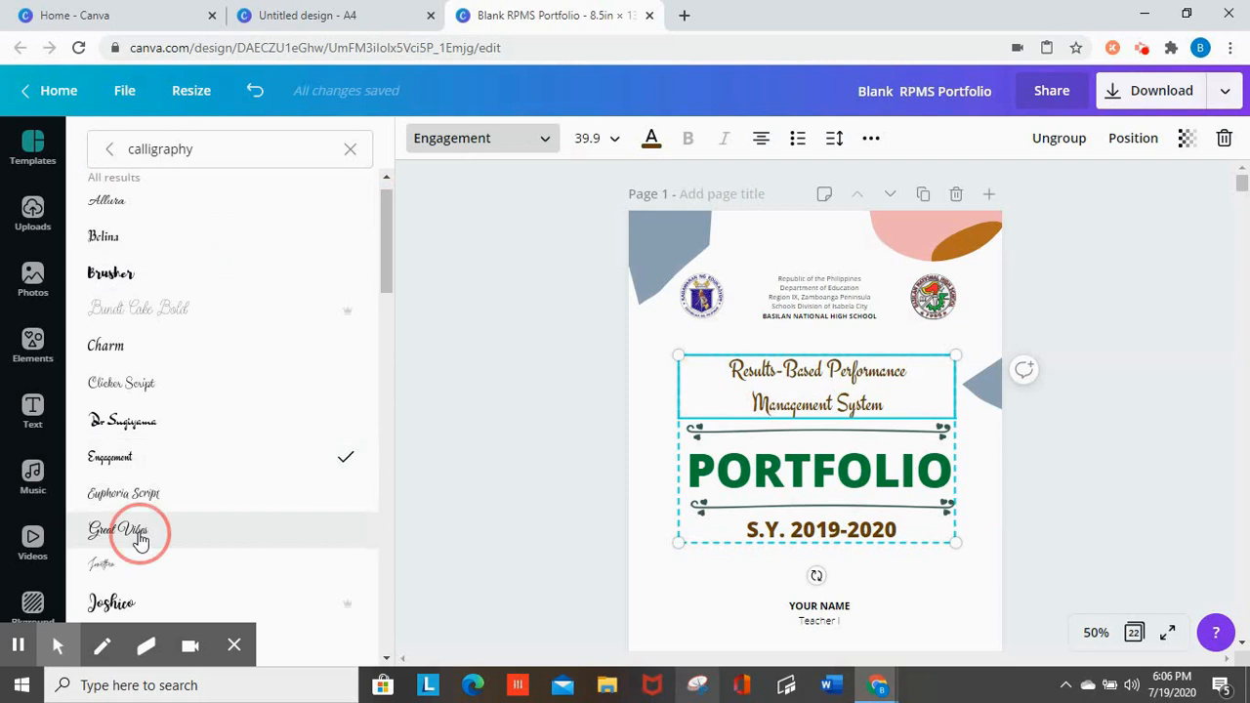
click(223, 599)
drag(385, 243, 385, 278)
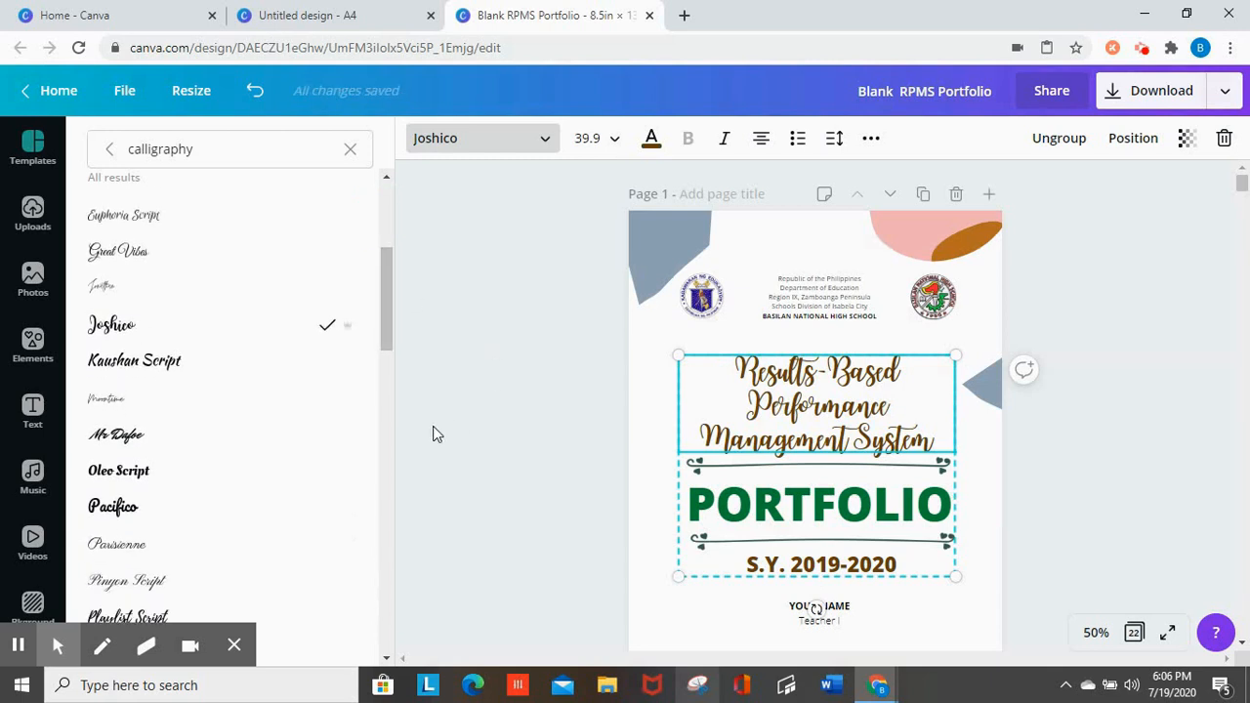
Set the cover title's font to Pacifico and enlarge the title group slightly, to a title size of about 41.8
click(153, 514)
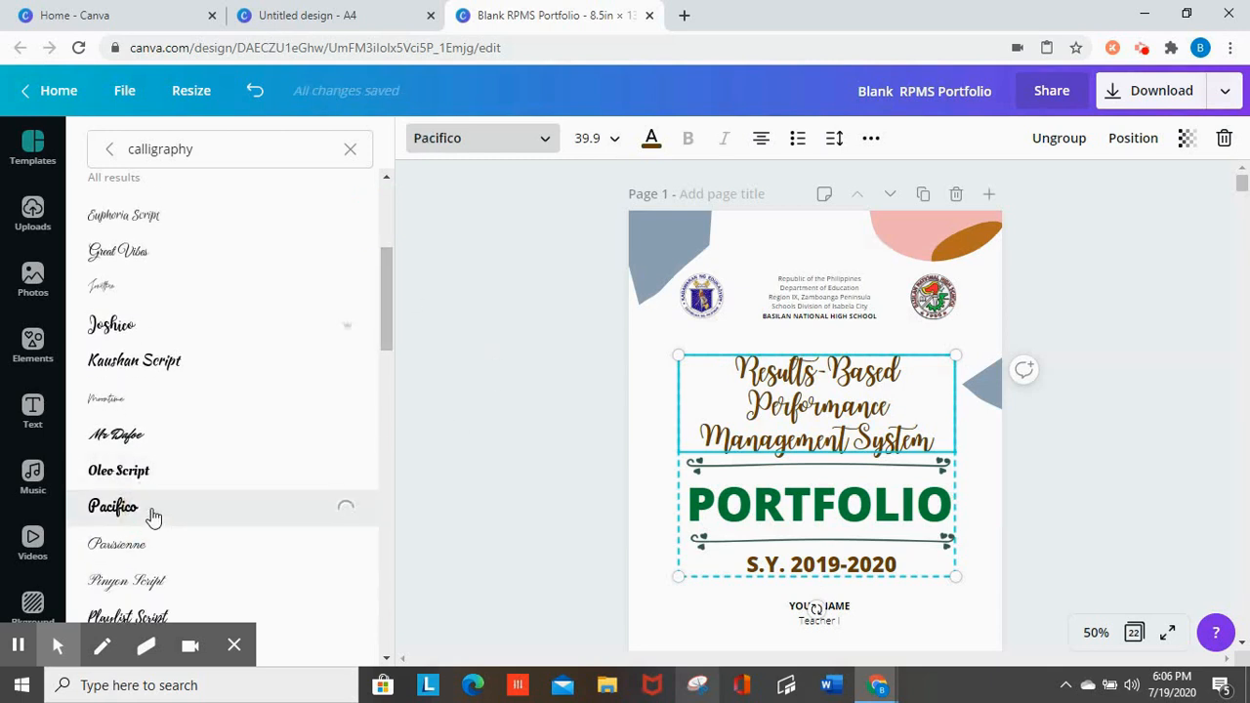
drag(674, 356, 664, 345)
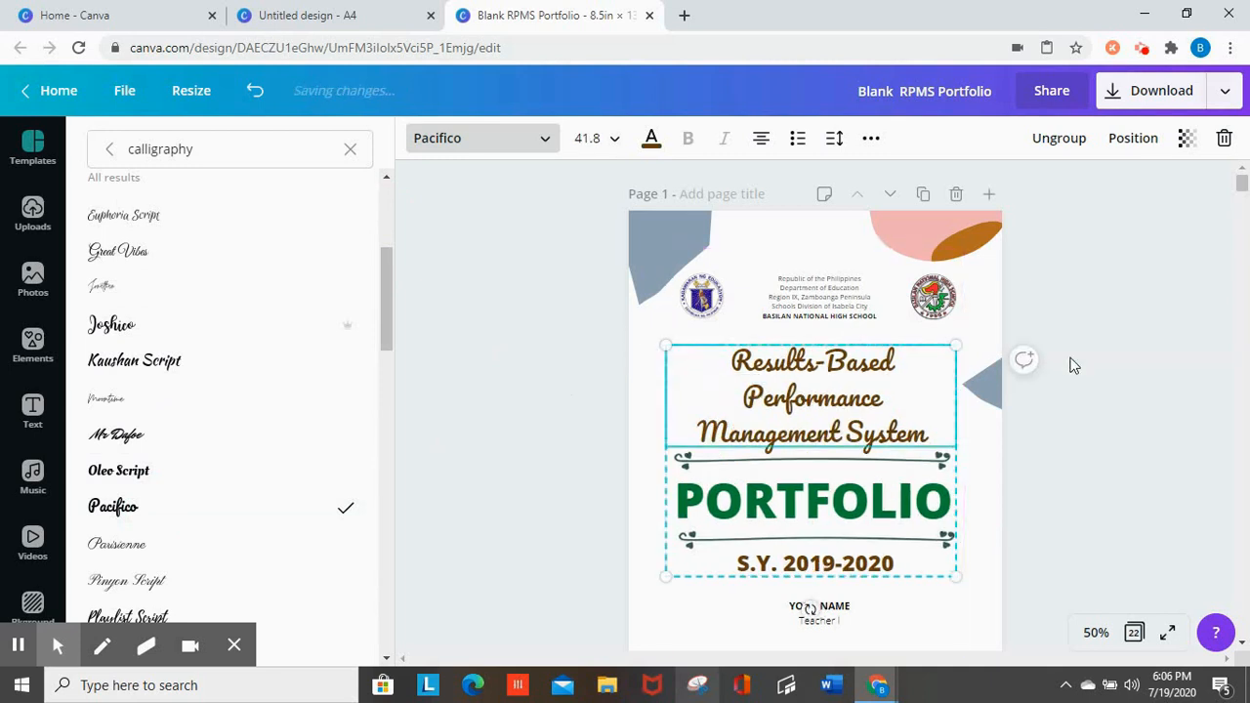
click(1074, 365)
click(544, 404)
click(755, 418)
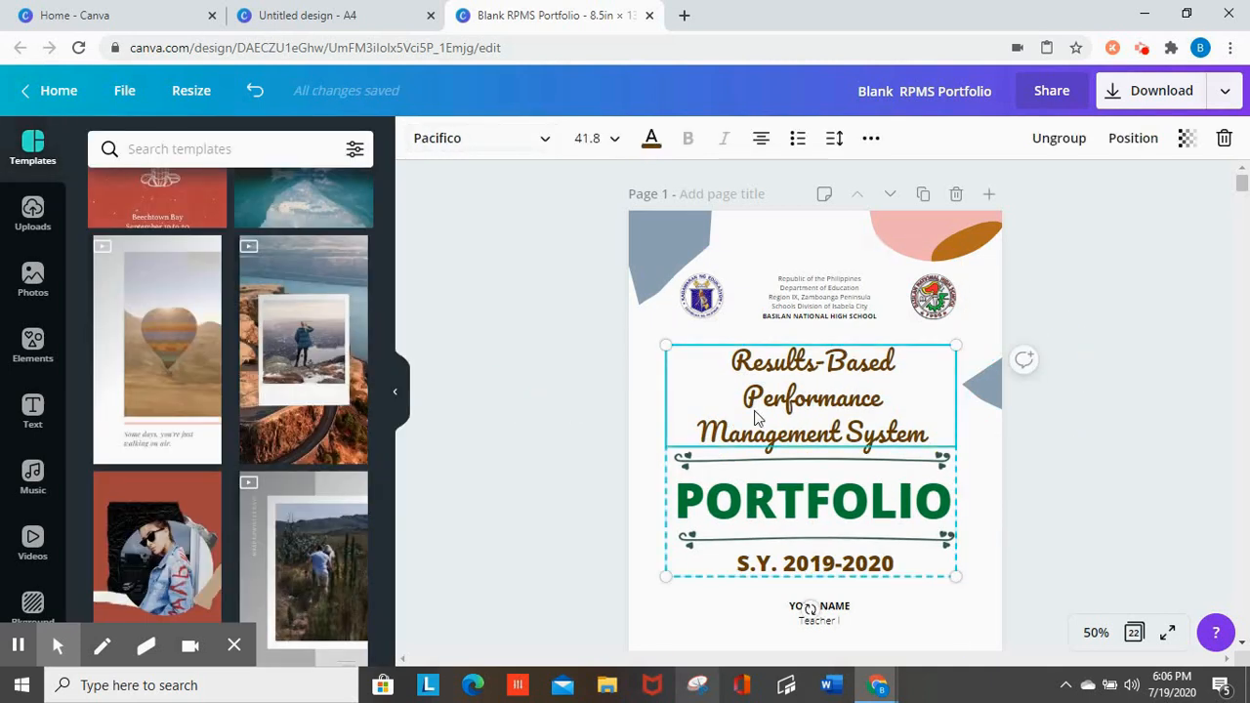
click(1189, 435)
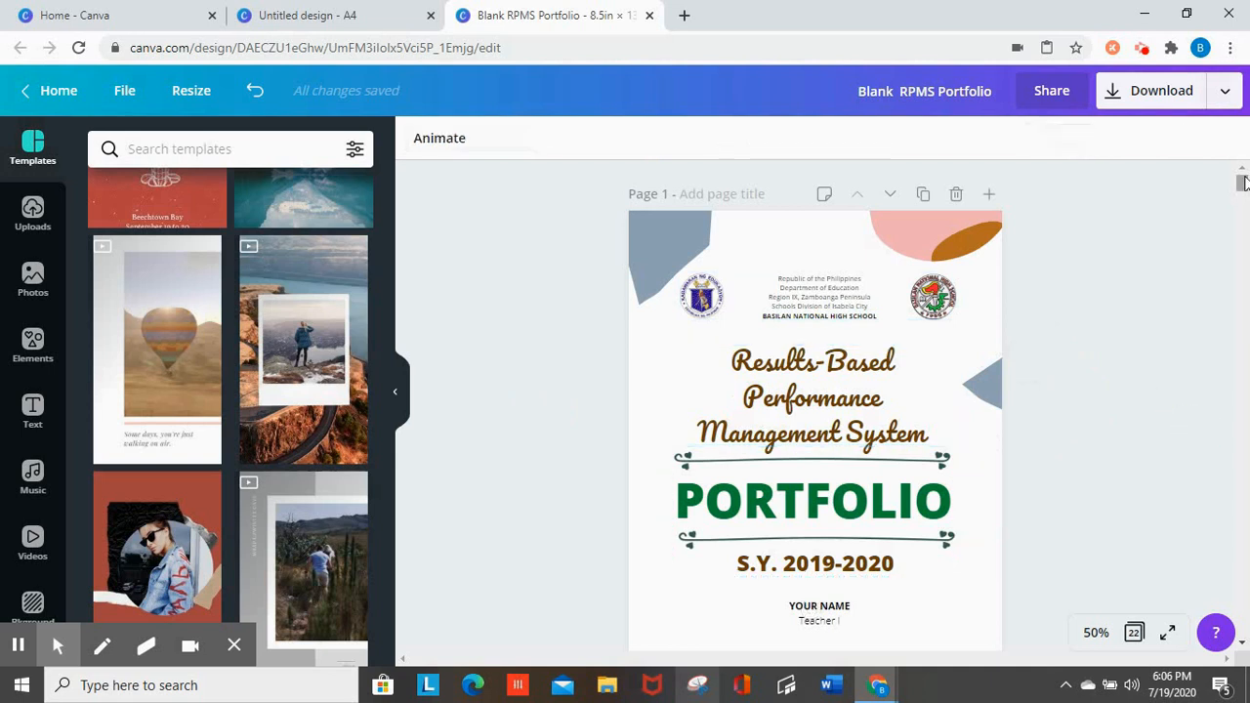
Delete the ornamental line above PORTFOLIO on the cover and show all available line elements
click(762, 470)
key(Delete)
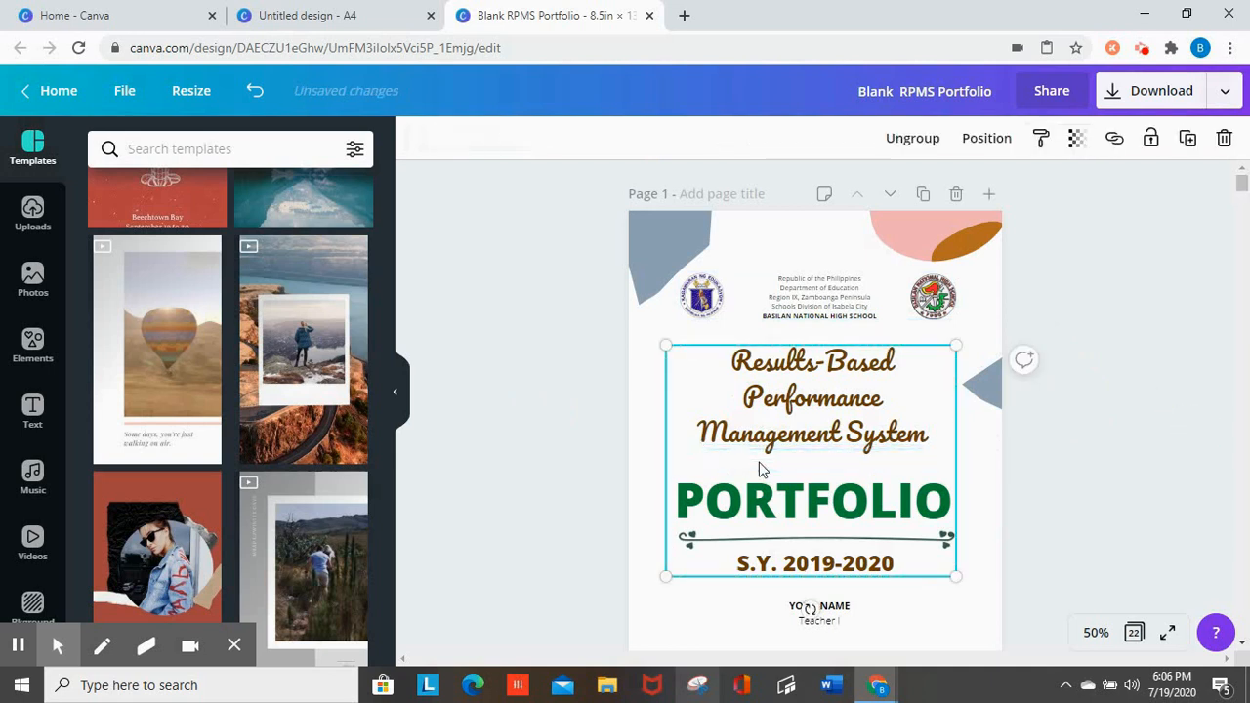
click(33, 344)
drag(389, 269, 386, 345)
click(359, 463)
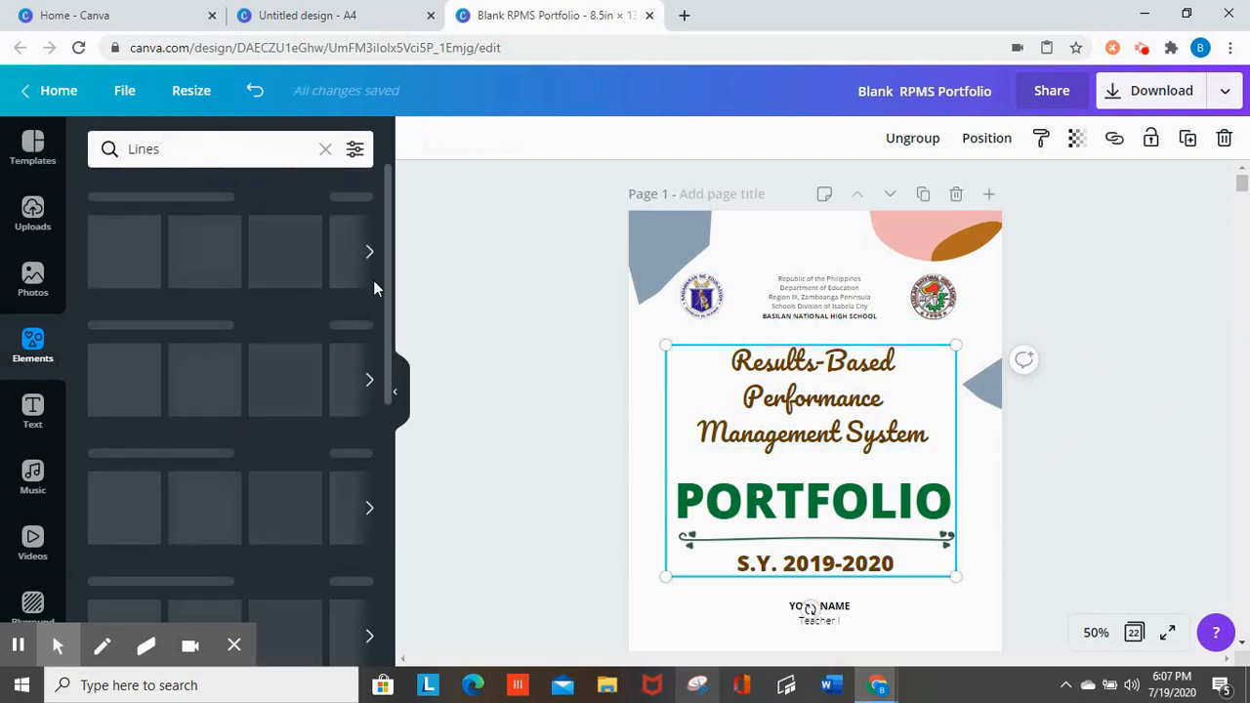
Add the thin line with arrow-feather ends between the cover title and PORTFOLIO, and stretch it to nearly the word's width
drag(390, 278, 386, 412)
click(140, 330)
drag(753, 497, 764, 461)
drag(904, 460, 952, 462)
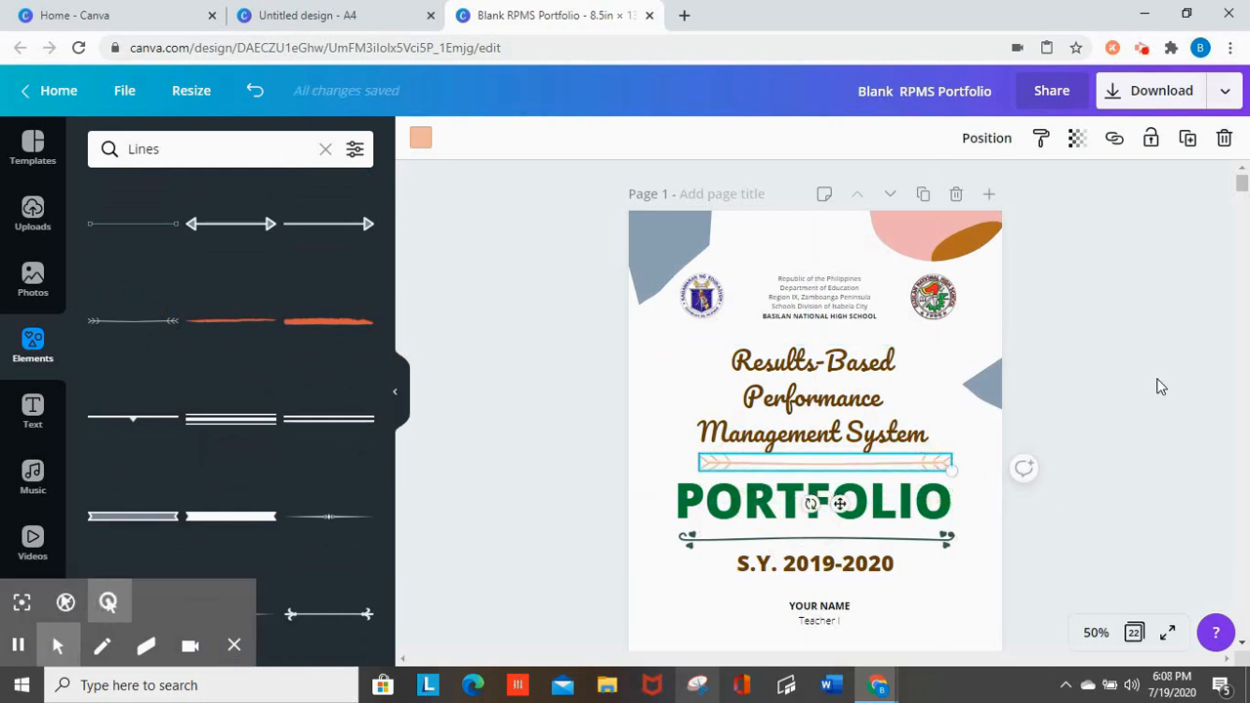
click(1157, 380)
Recolor the new line above PORTFOLIO, trying dark blue and red from the default colors
click(822, 463)
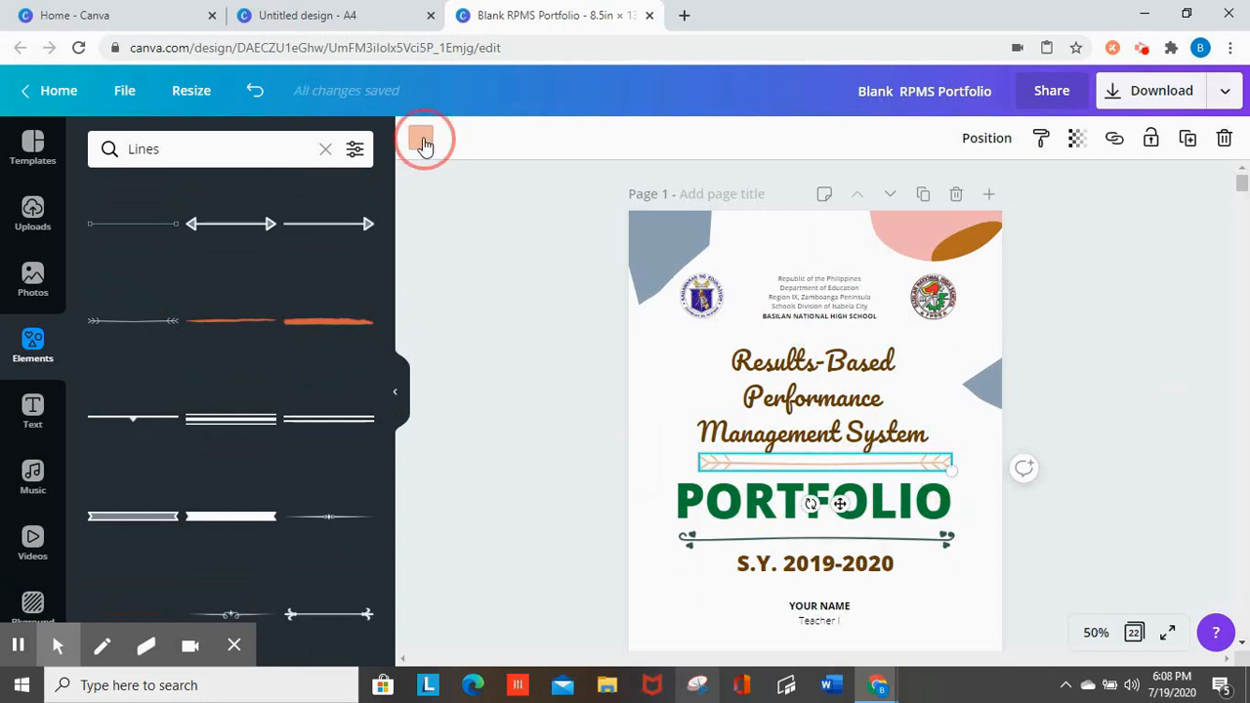
click(421, 140)
drag(387, 287, 386, 432)
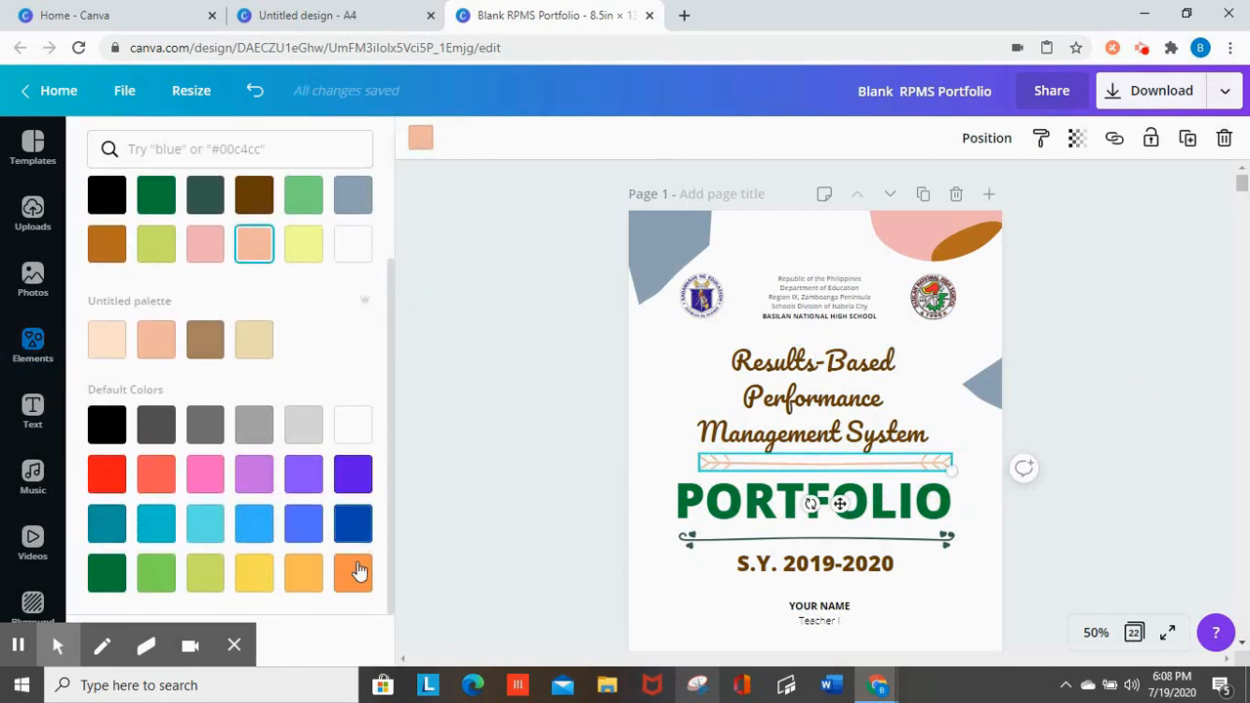
click(351, 522)
click(99, 486)
click(391, 318)
drag(389, 354, 389, 162)
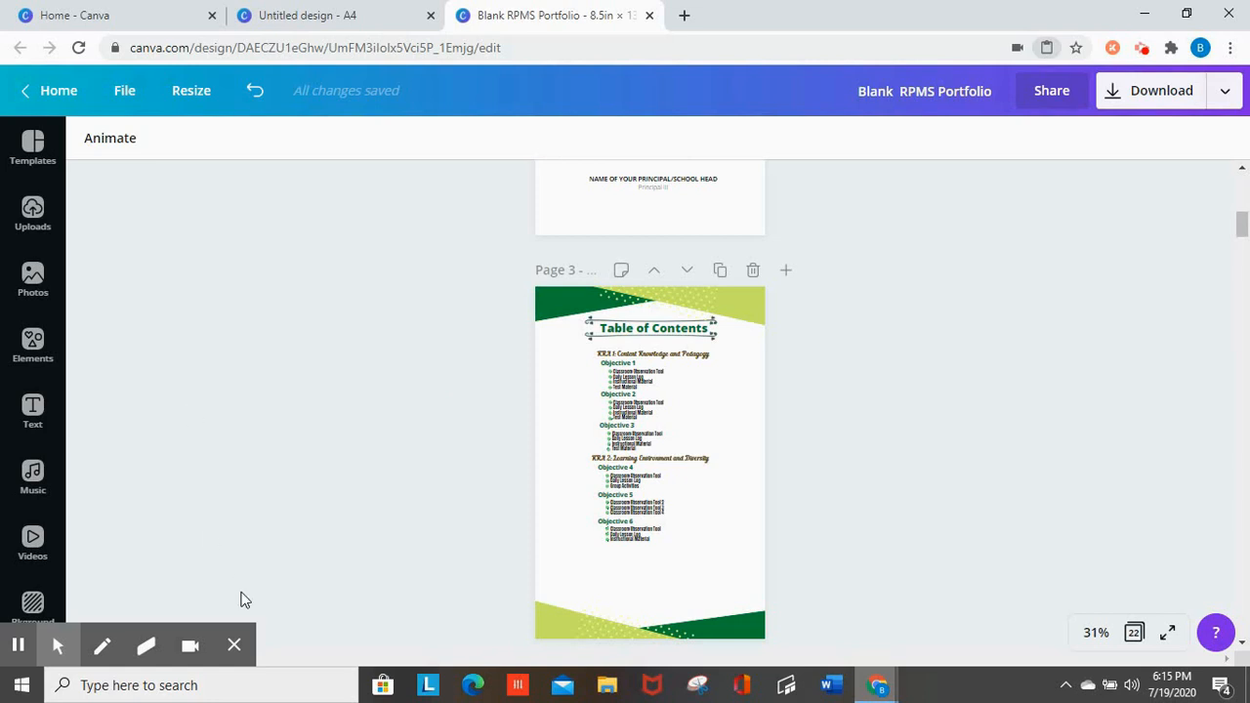
Search the elements for "teacher" to find a graphic for the Table of Contents page
click(743, 489)
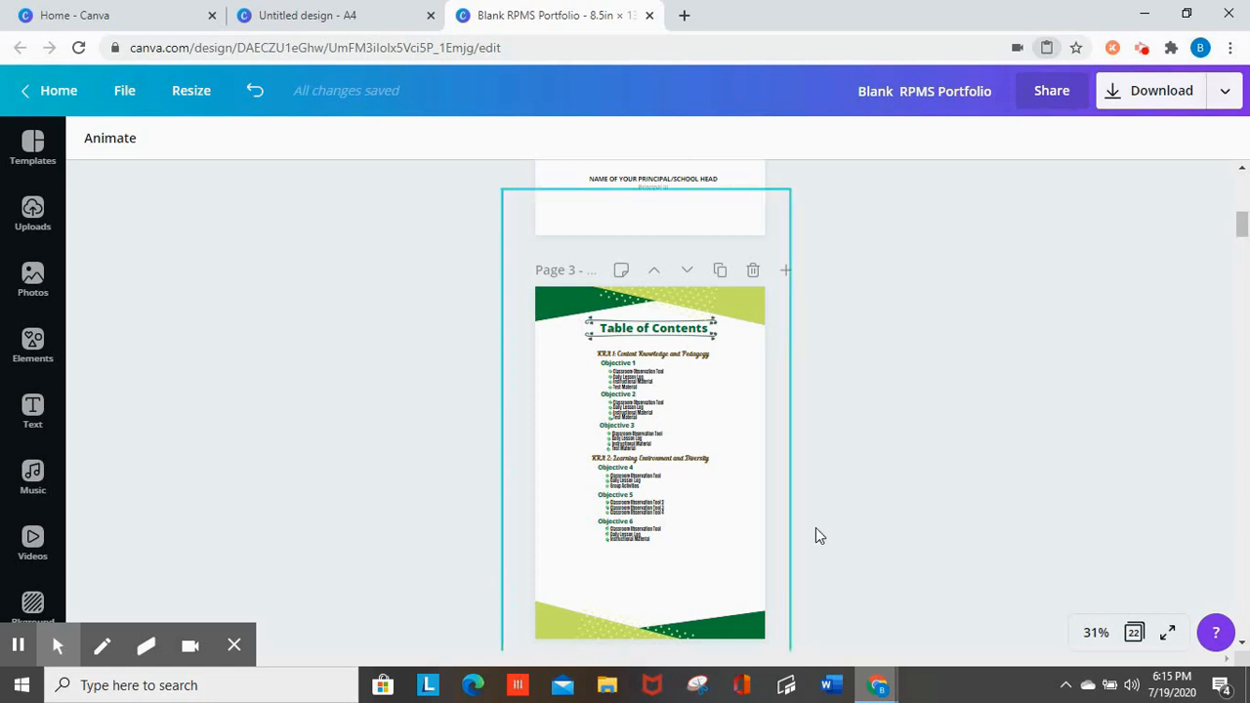
click(1095, 634)
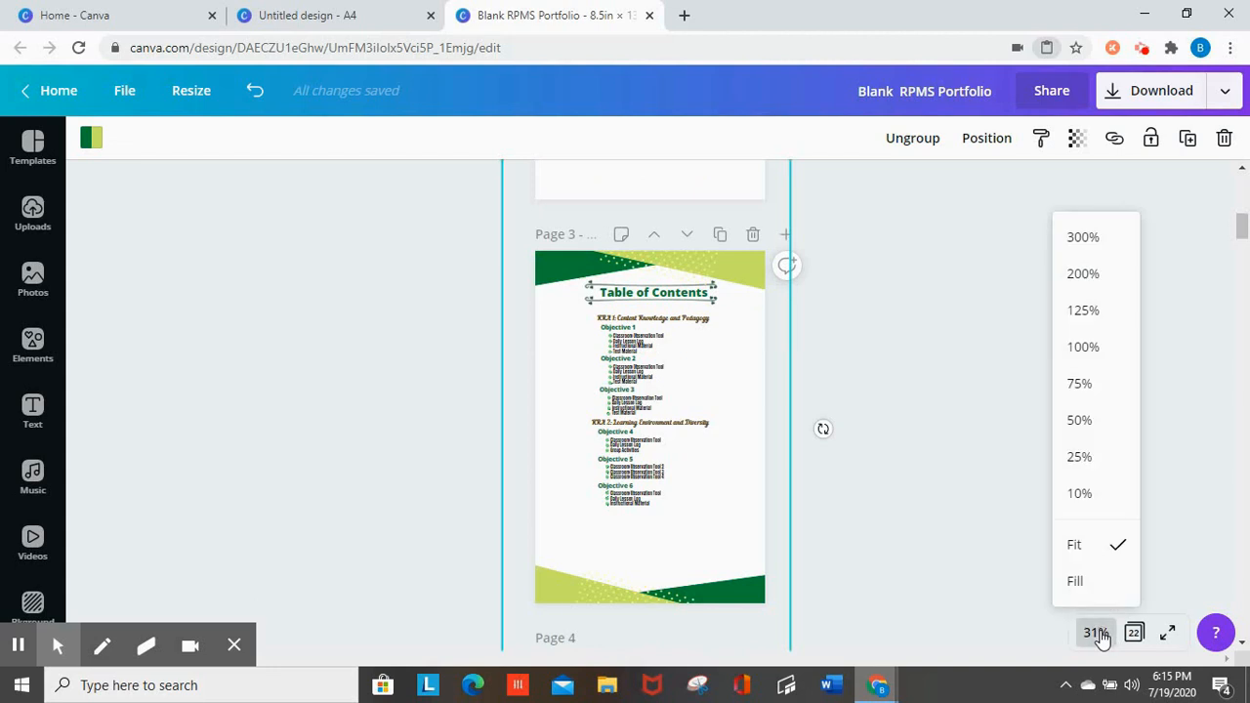
click(1107, 429)
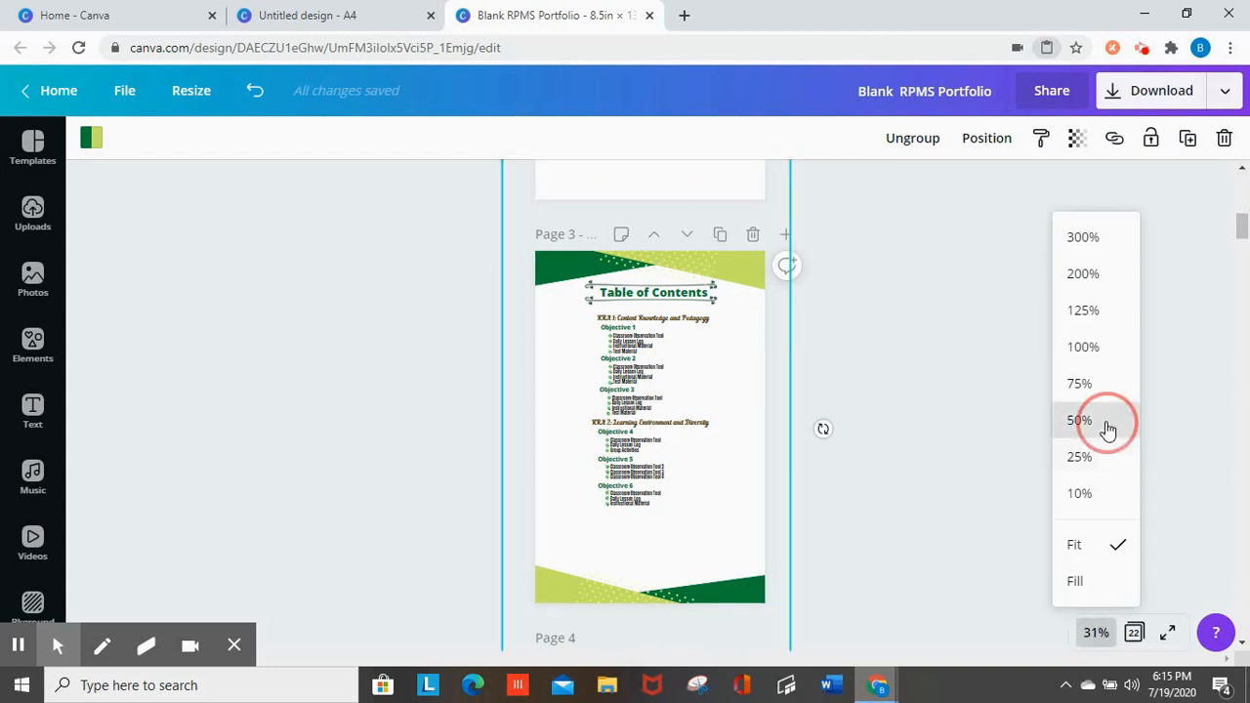
drag(1242, 230, 1244, 234)
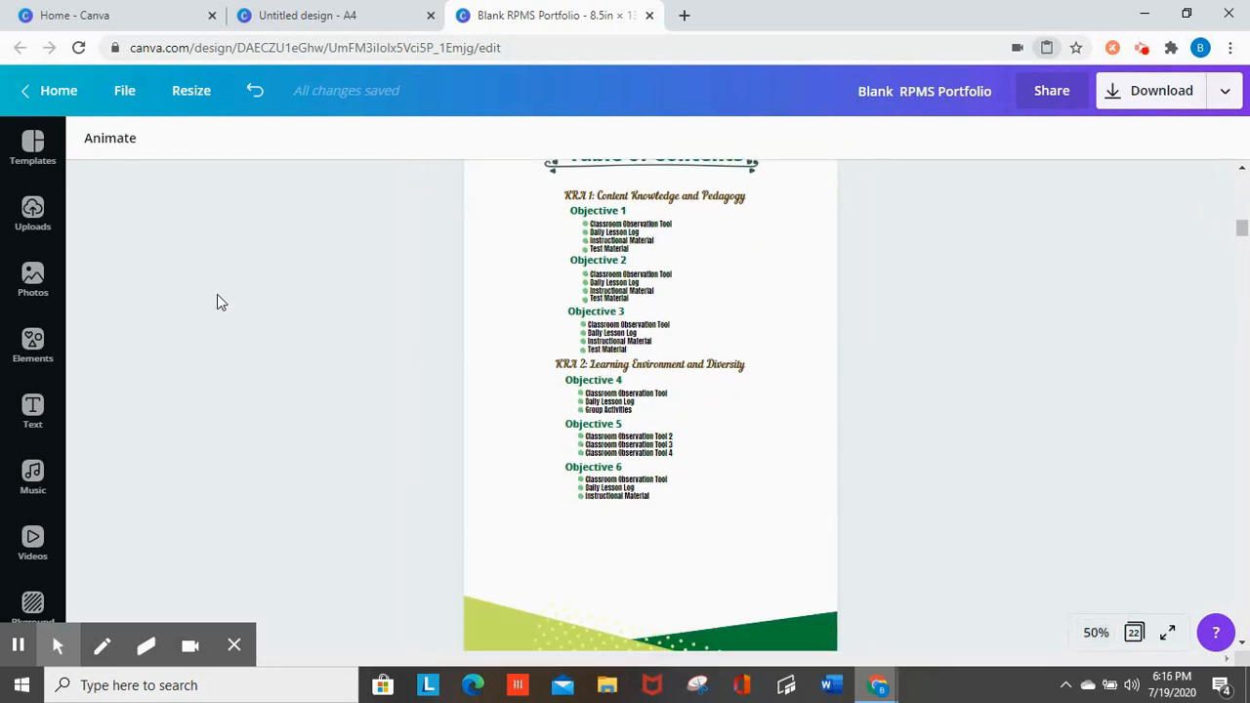
click(34, 342)
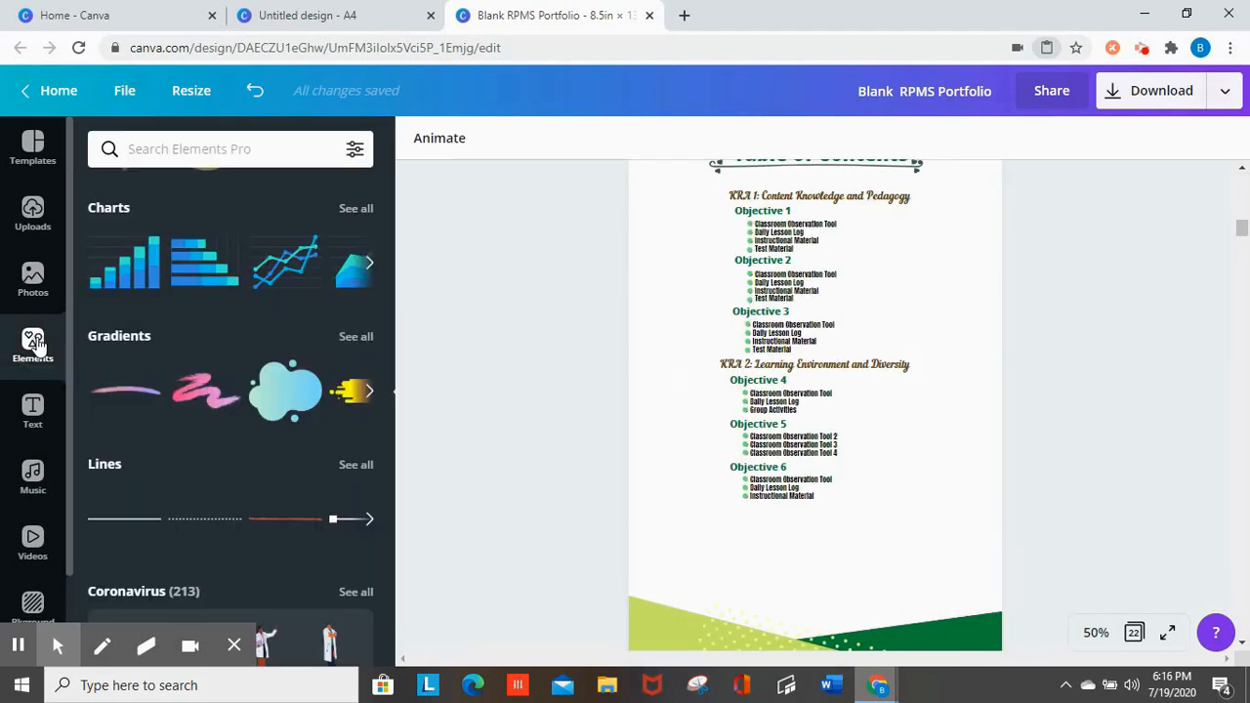
mouse_move(388, 325)
mouse_down()
mouse_move(387, 182)
mouse_move(386, 470)
mouse_up()
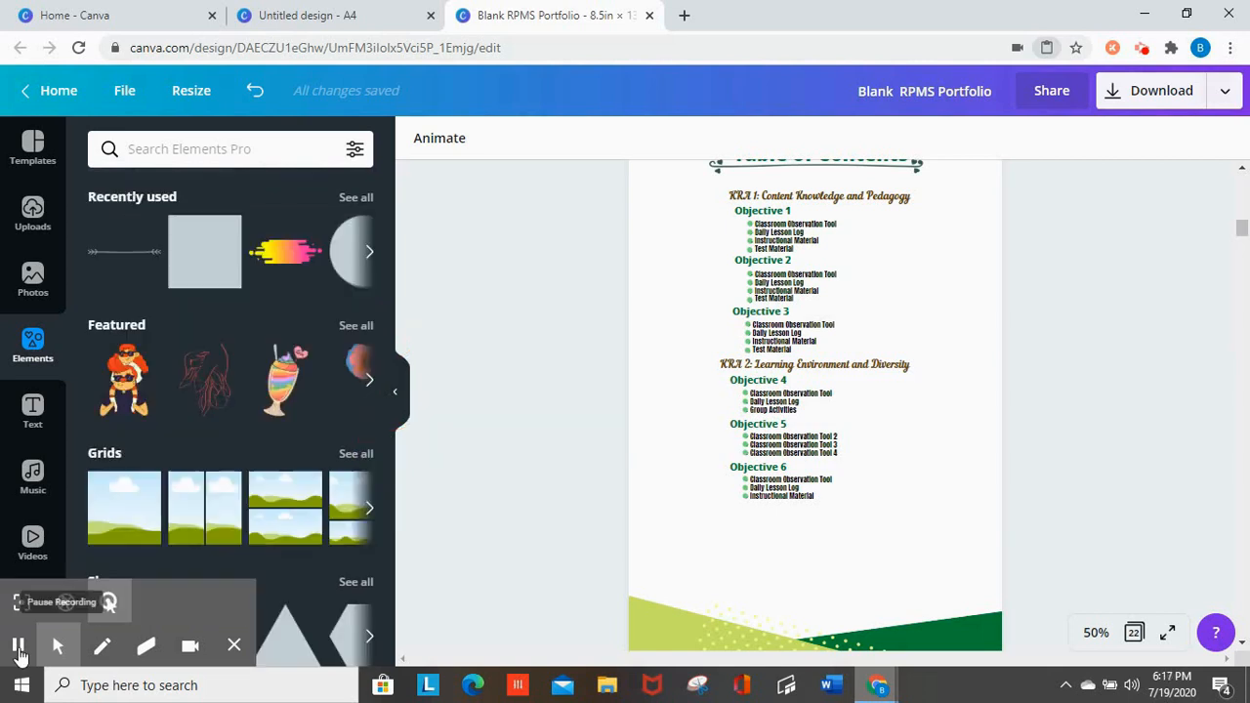
click(278, 152)
text(teacher)
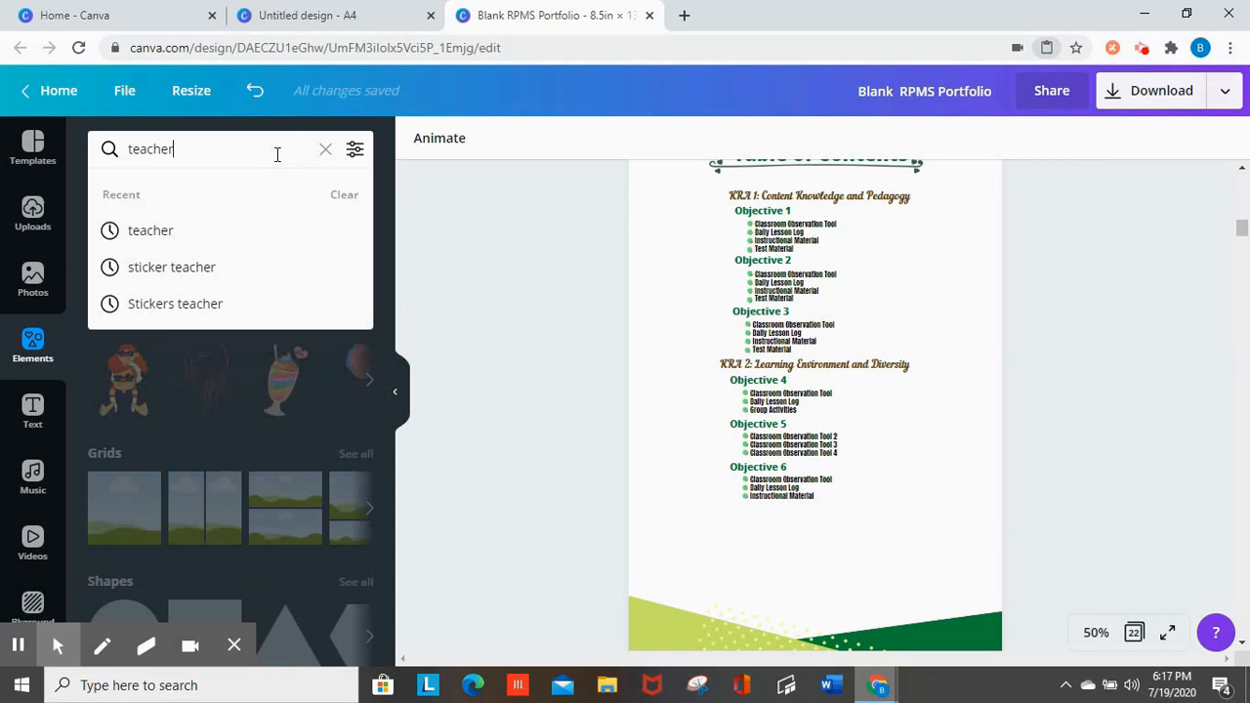
key(Return)
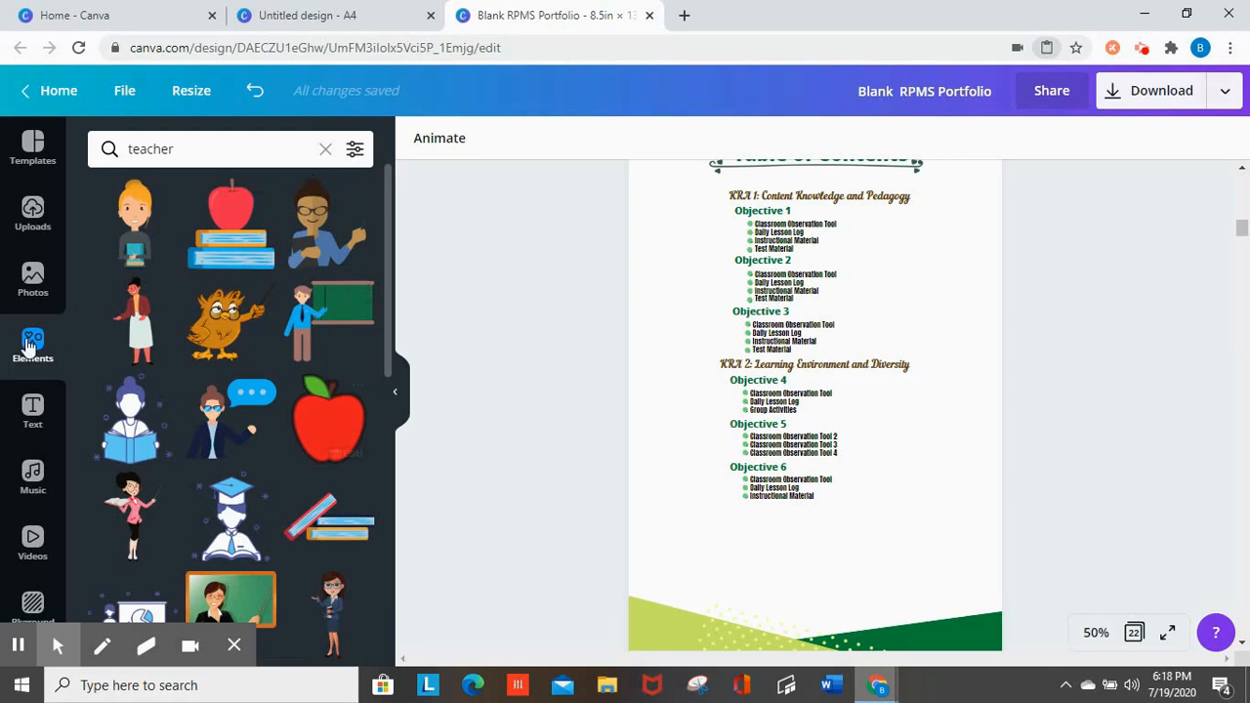
Add the graphic of a red apple on books to the Table of Contents page, shrink it and centre it below the Objective 6 list
mouse_move(391, 244)
mouse_down()
mouse_move(404, 341)
mouse_move(390, 392)
mouse_move(397, 438)
mouse_up()
drag(389, 426, 391, 260)
click(246, 277)
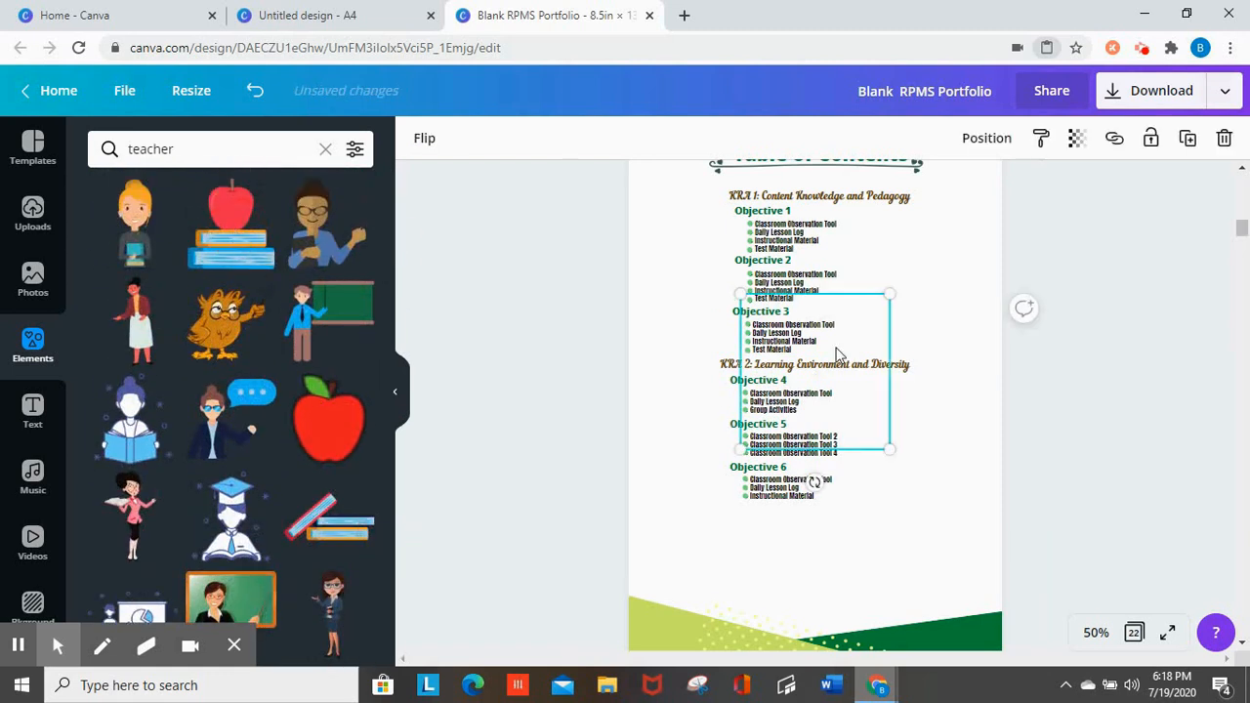
drag(853, 322, 842, 513)
drag(1241, 230, 1241, 235)
click(802, 469)
drag(746, 408, 784, 446)
drag(837, 473, 808, 469)
Send the apple-and-books graphic backward one layer and deselect it
right_click(808, 475)
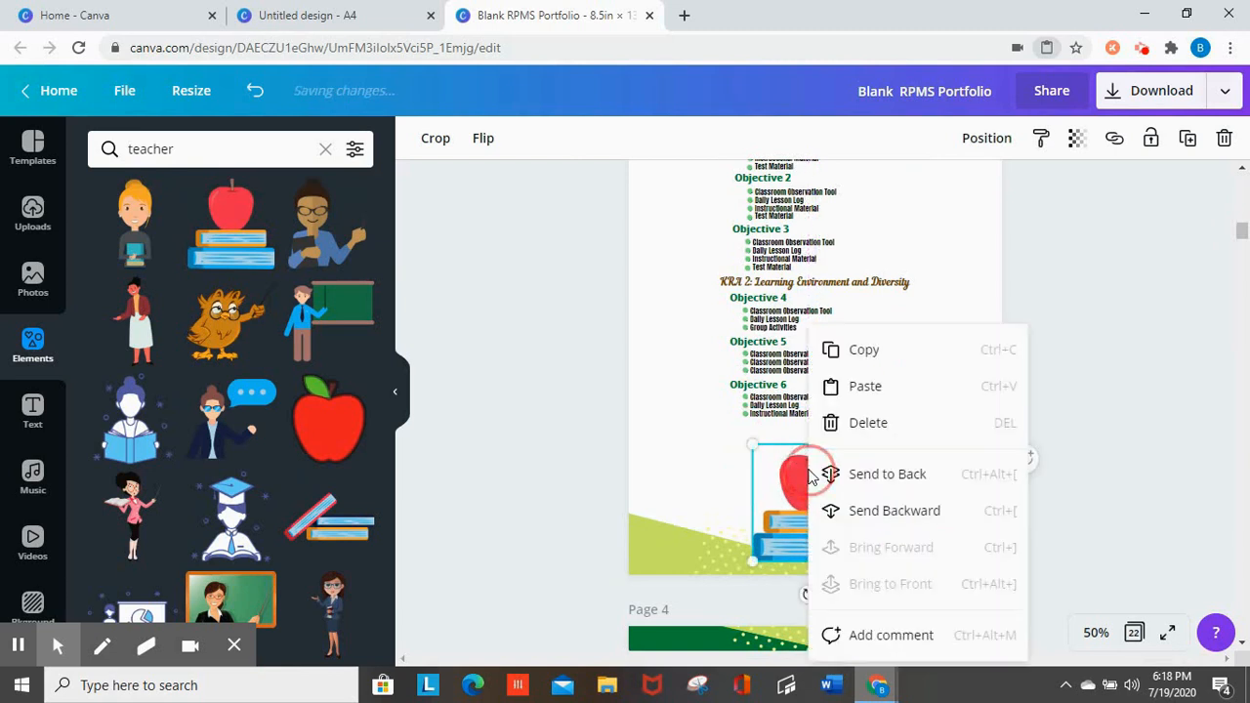
click(879, 521)
click(1147, 455)
Look through the portfolio pages from the KRA 1 divider to the Objective 4 page
drag(1243, 235, 1236, 220)
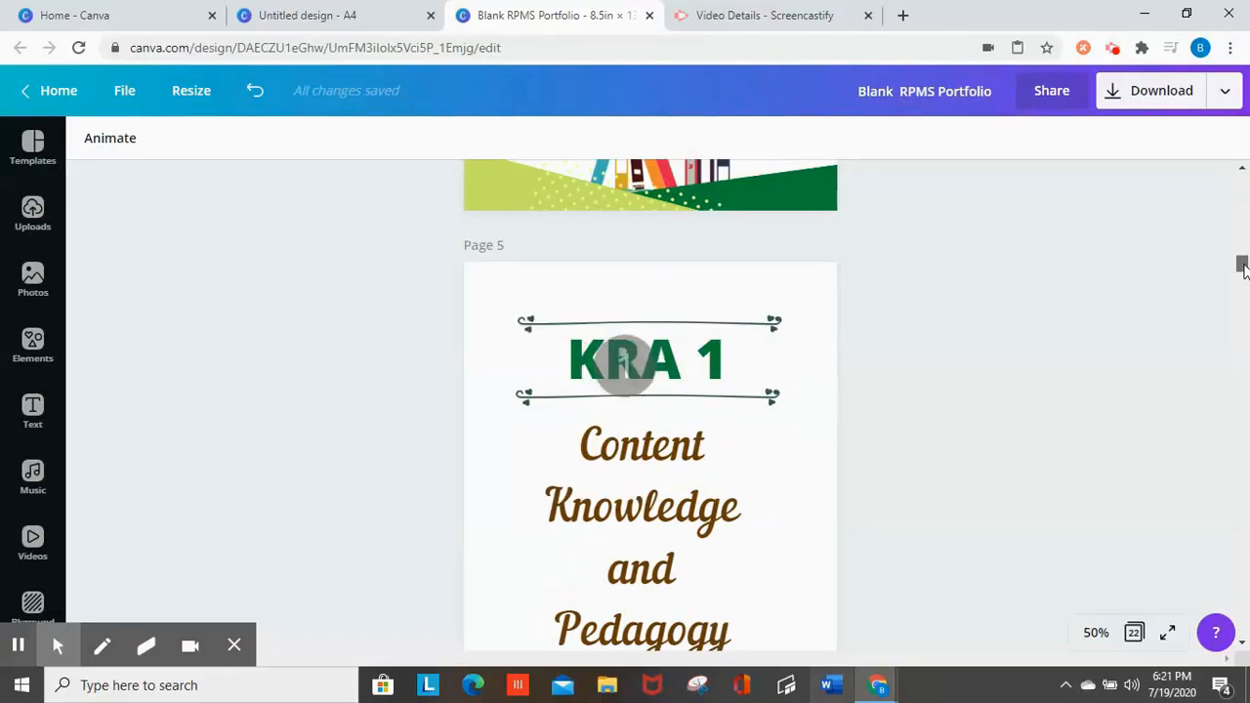
drag(1239, 264, 1245, 293)
drag(1248, 343, 1244, 380)
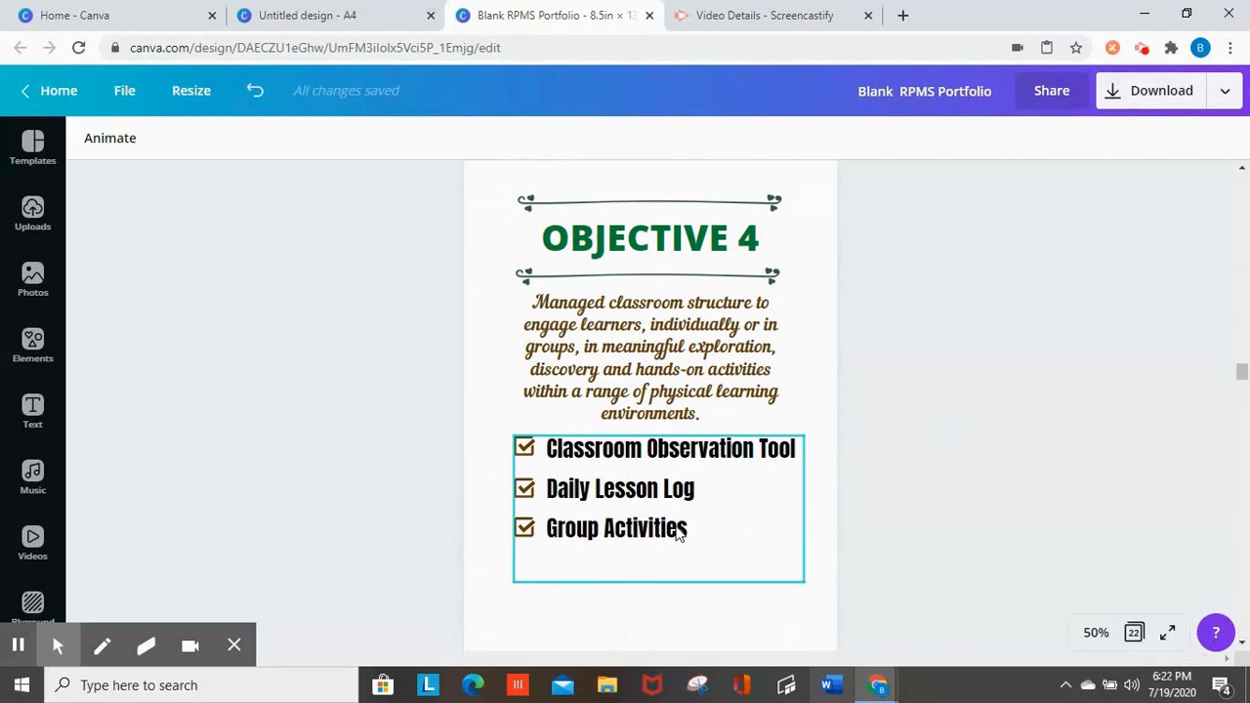